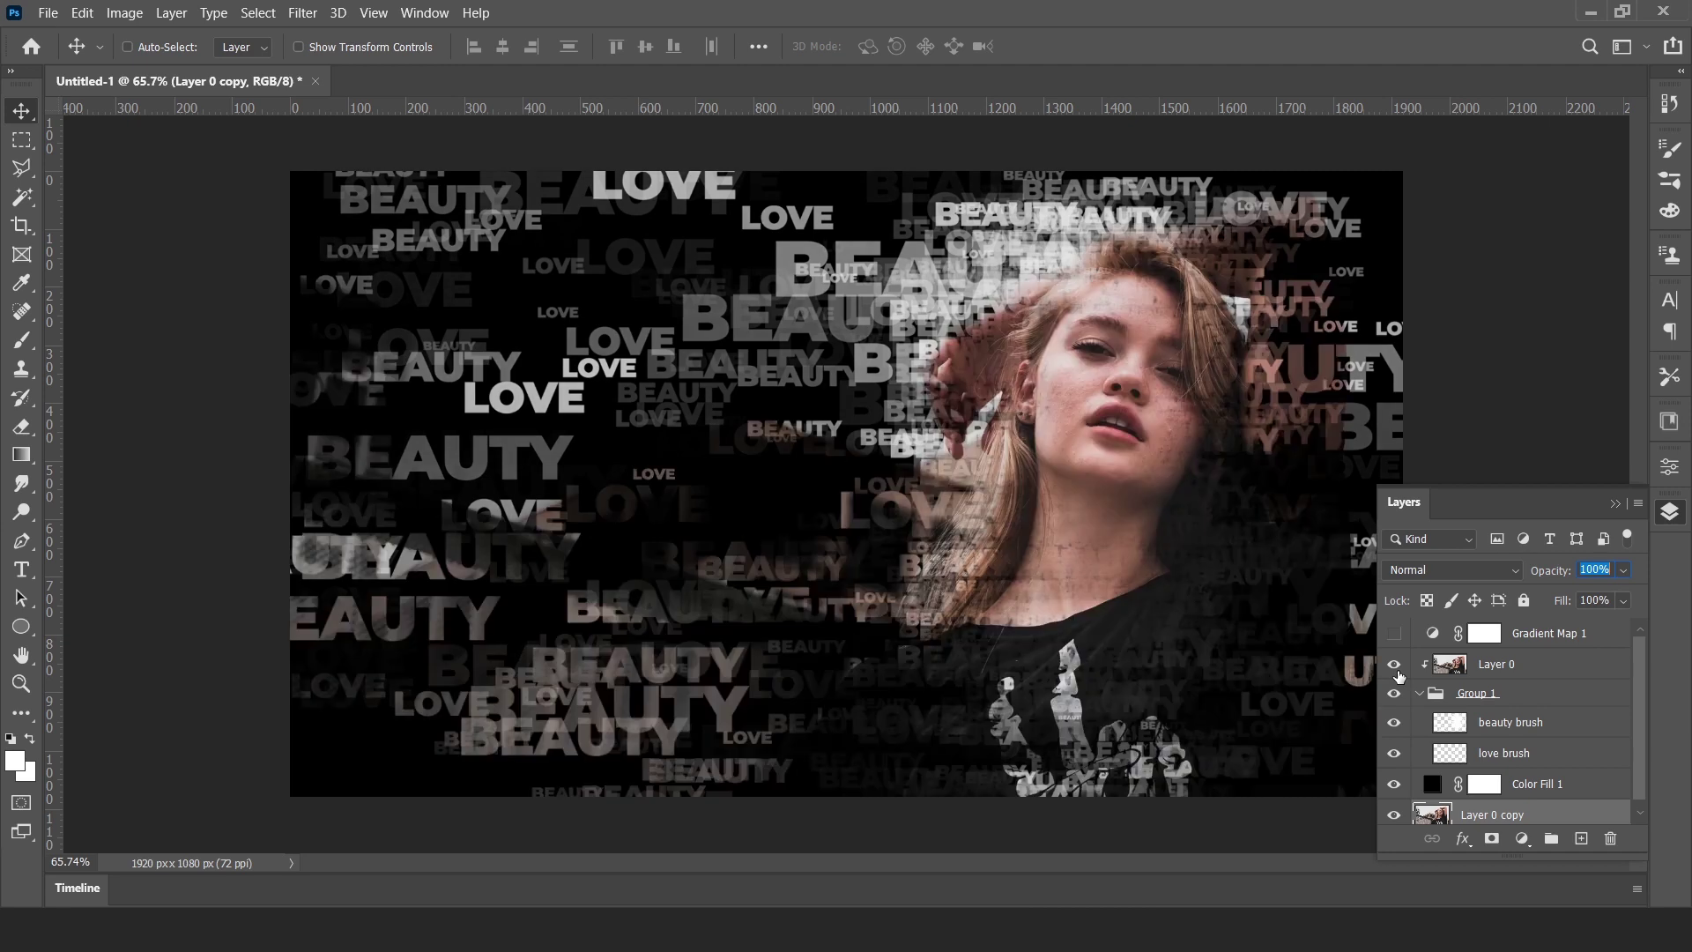
Turn on the Gradient Map 1 layer and inspect the finished text portrait on an unobstructed canvas.
{"action": "left_click", "coordinate": [1394, 634]}
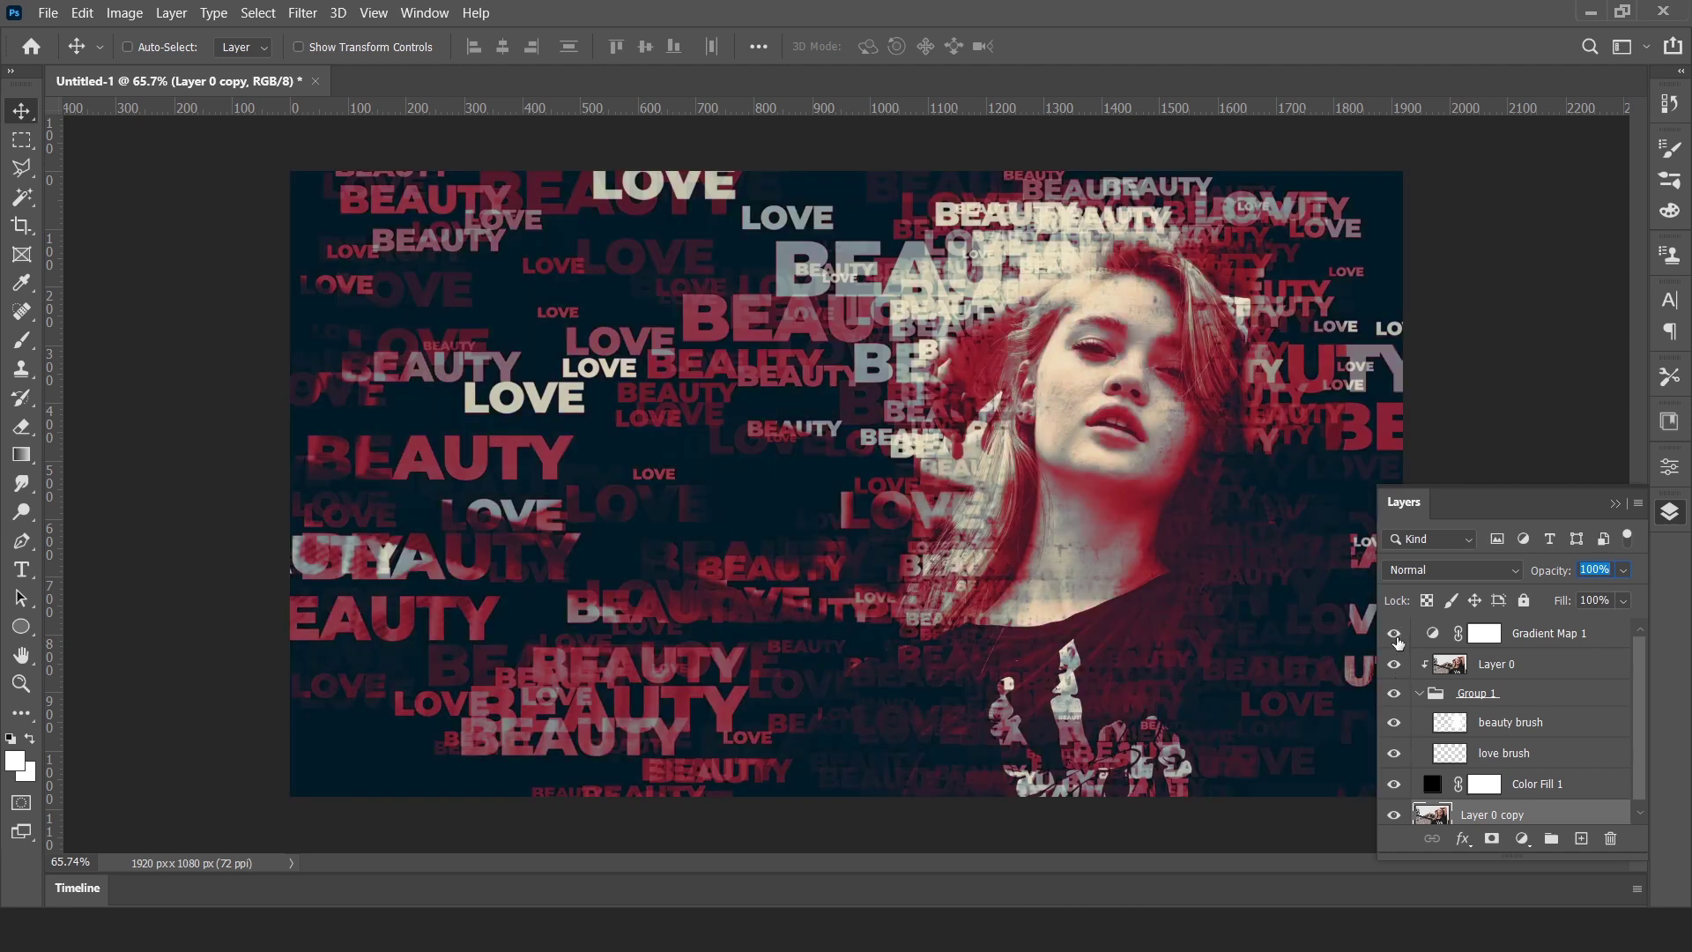
{"action": "left_click", "coordinate": [1615, 503]}
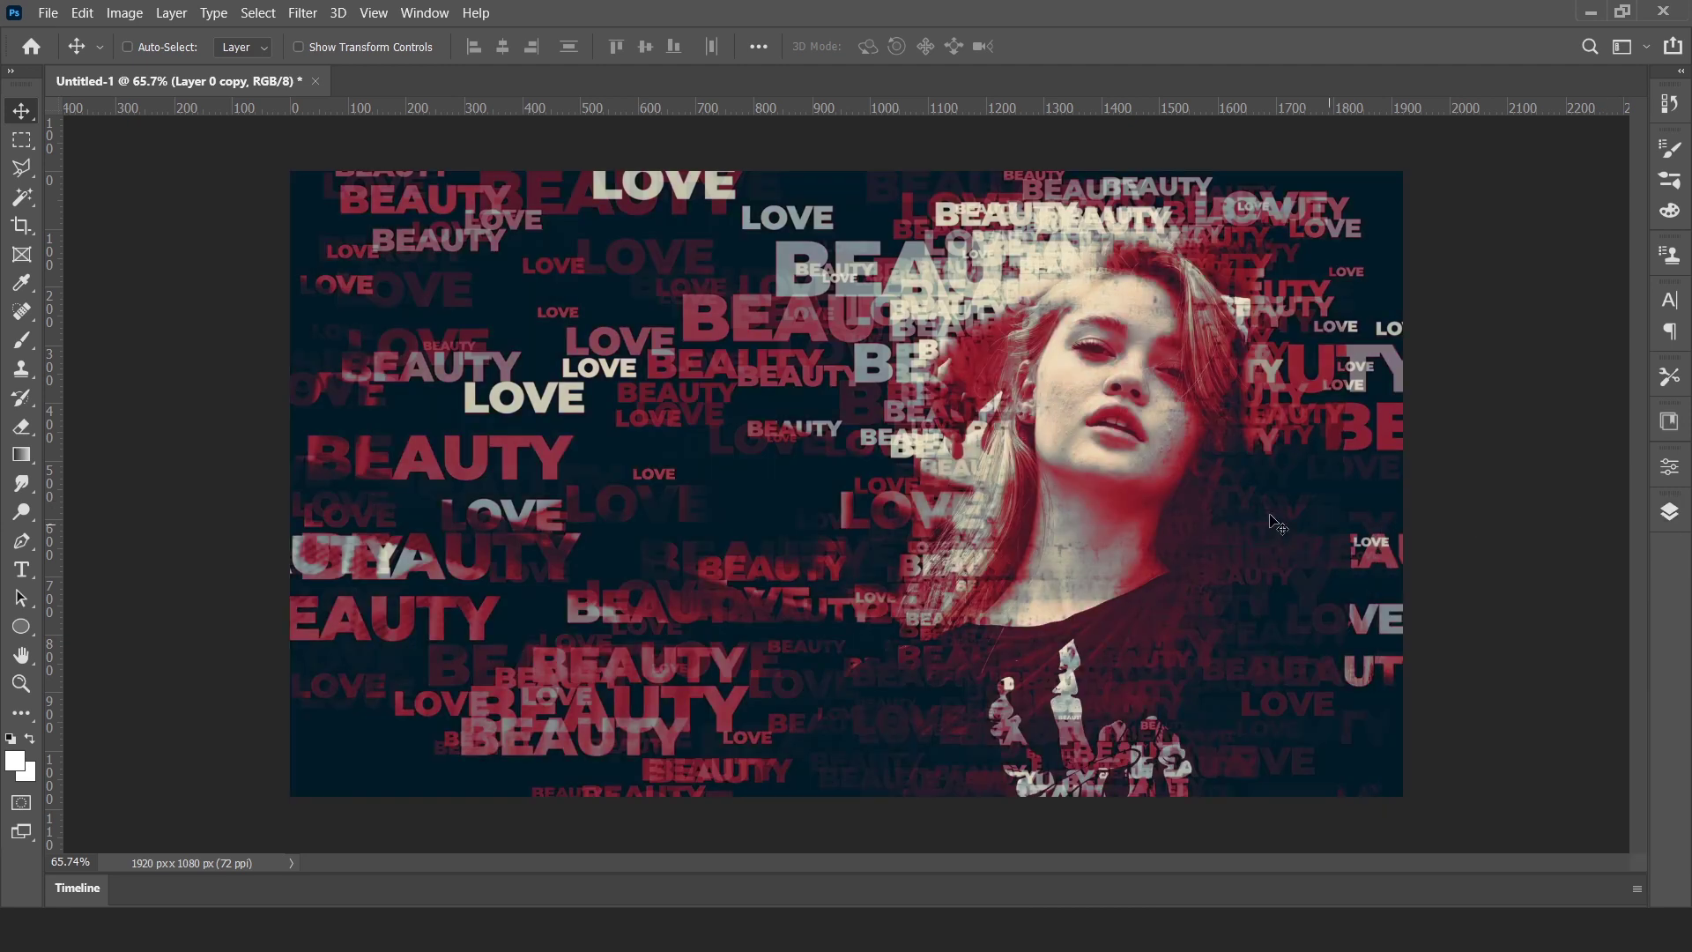
{"action": "scroll", "coordinate": [1176, 473], "scroll_direction": "up", "scroll_amount": 2}
{"action": "scroll", "coordinate": [1176, 476], "scroll_direction": "down", "scroll_amount": 2}
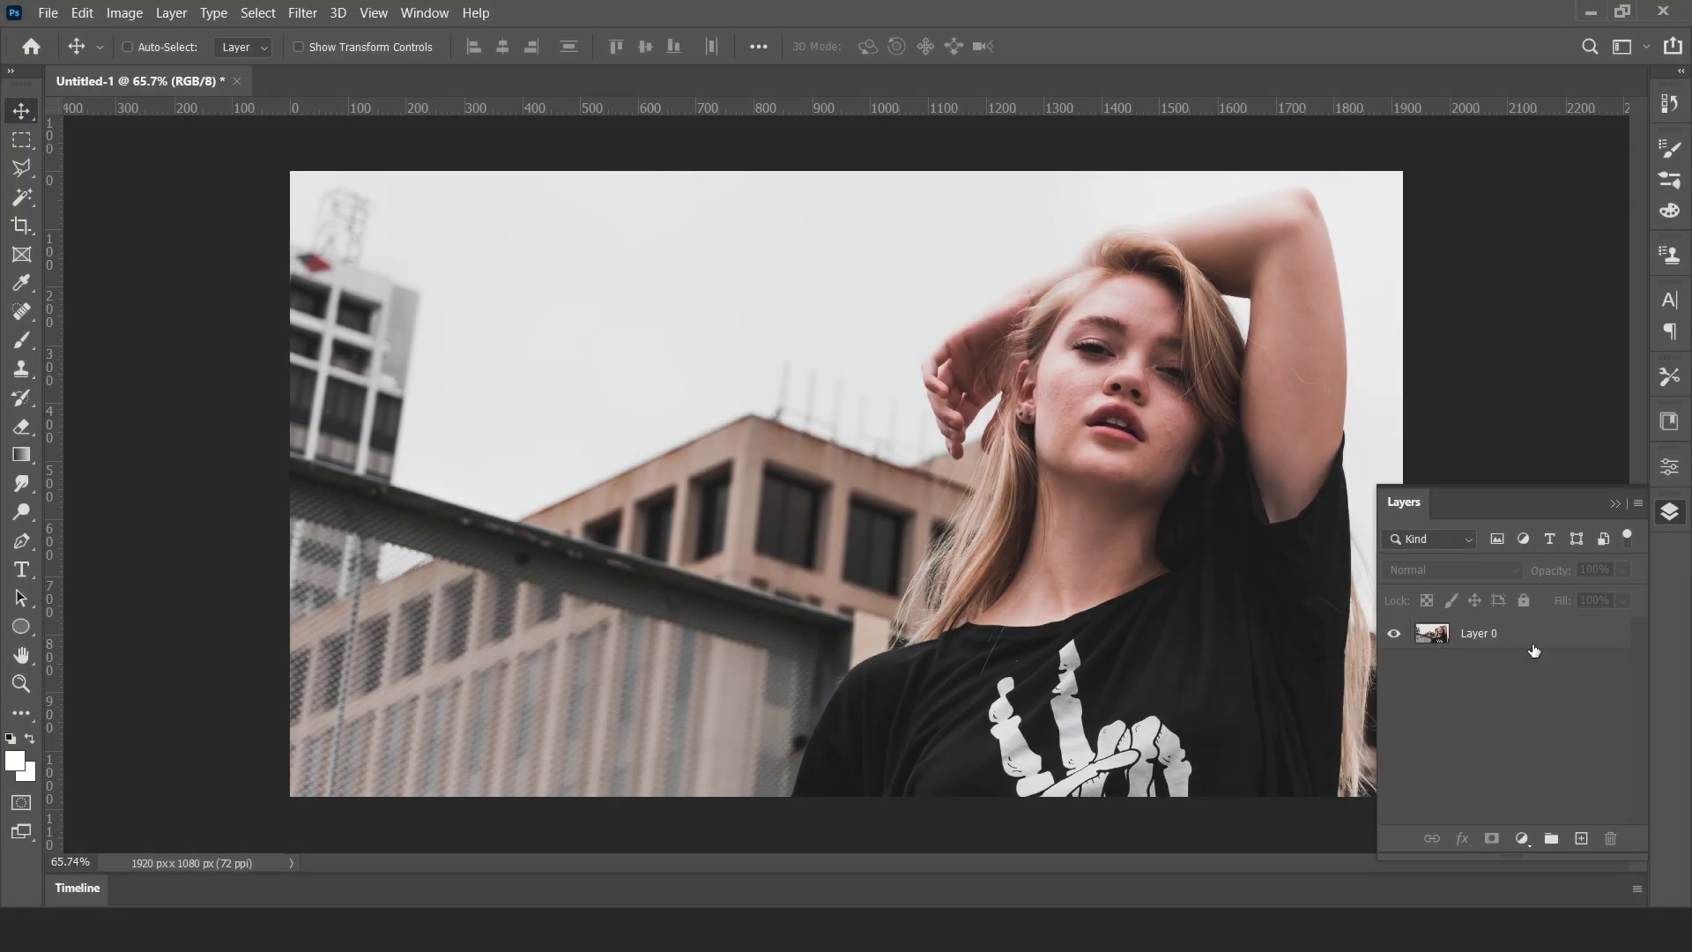
{"action": "left_click", "coordinate": [1487, 637]}
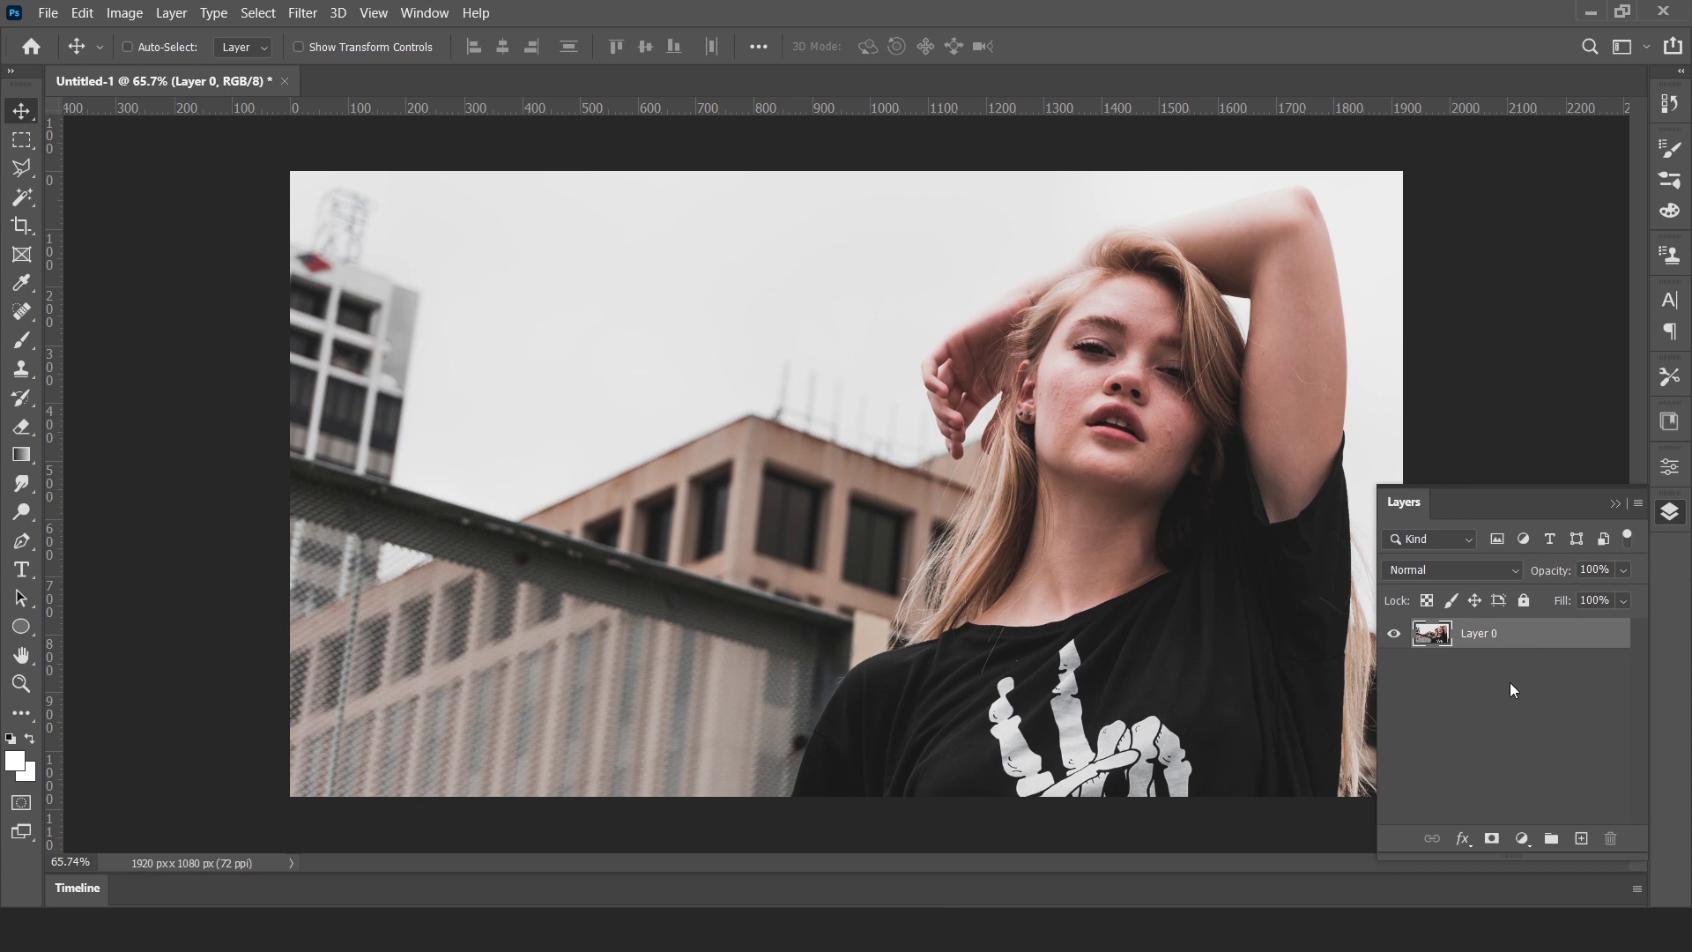
{"action": "left_click", "coordinate": [1509, 683]}
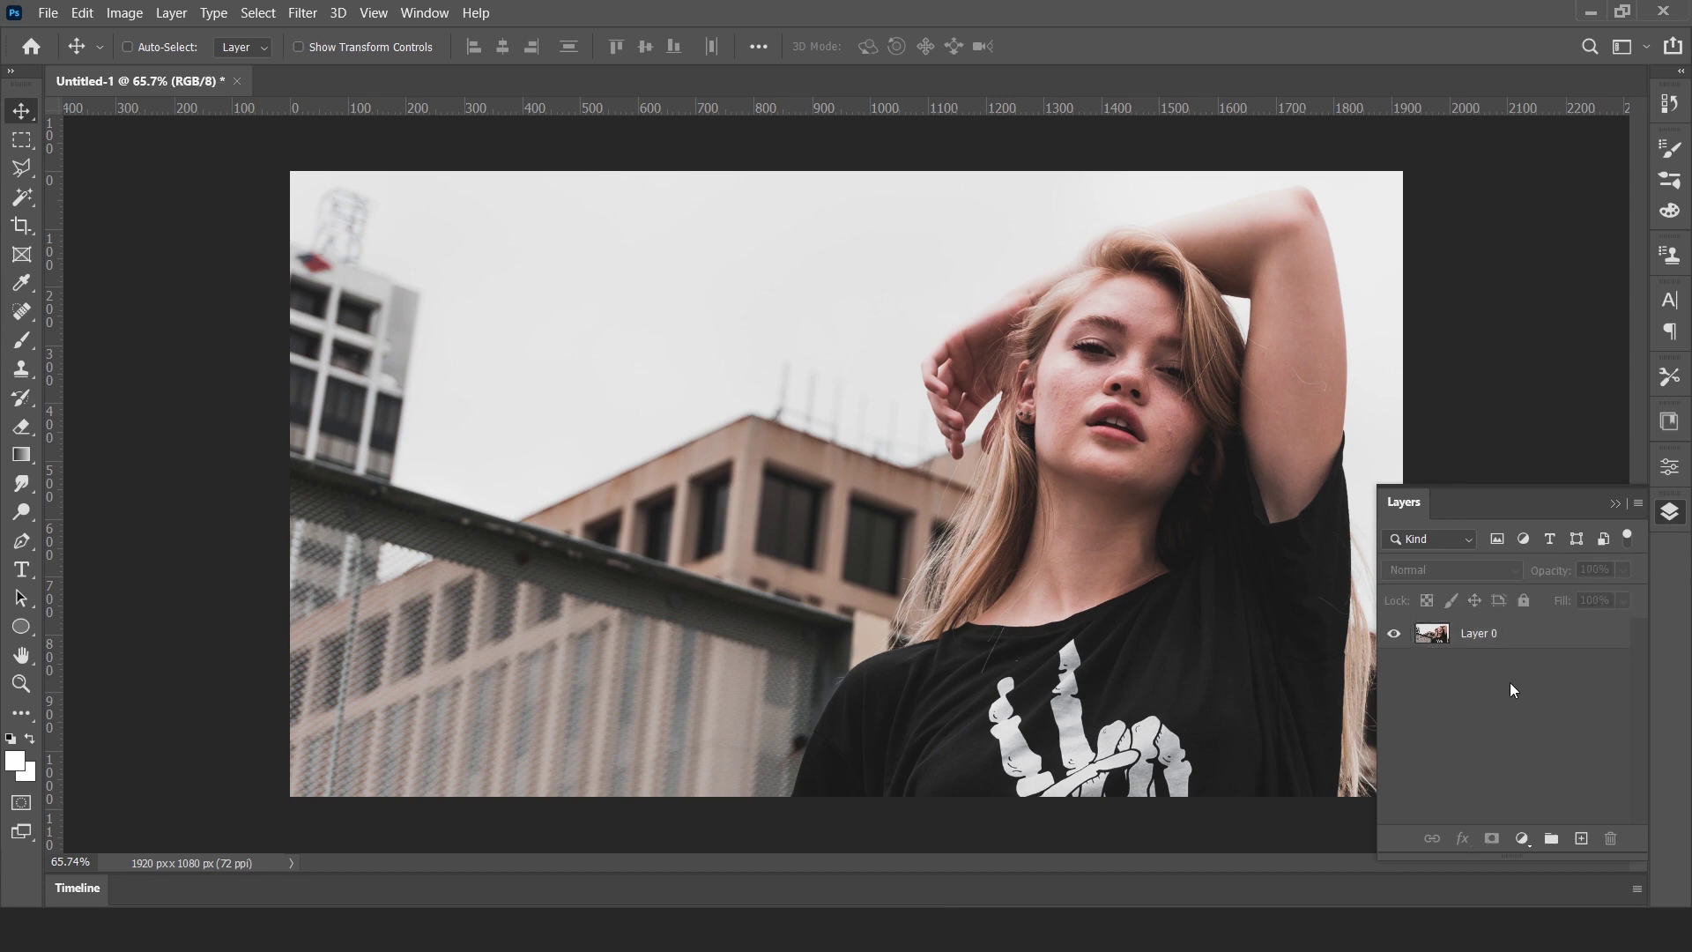
Create a new 2000 x 2000 pixel RGB document at 100 pixels/inch with a white background.
{"action": "left_click", "coordinate": [47, 12]}
{"action": "left_click", "coordinate": [69, 34]}
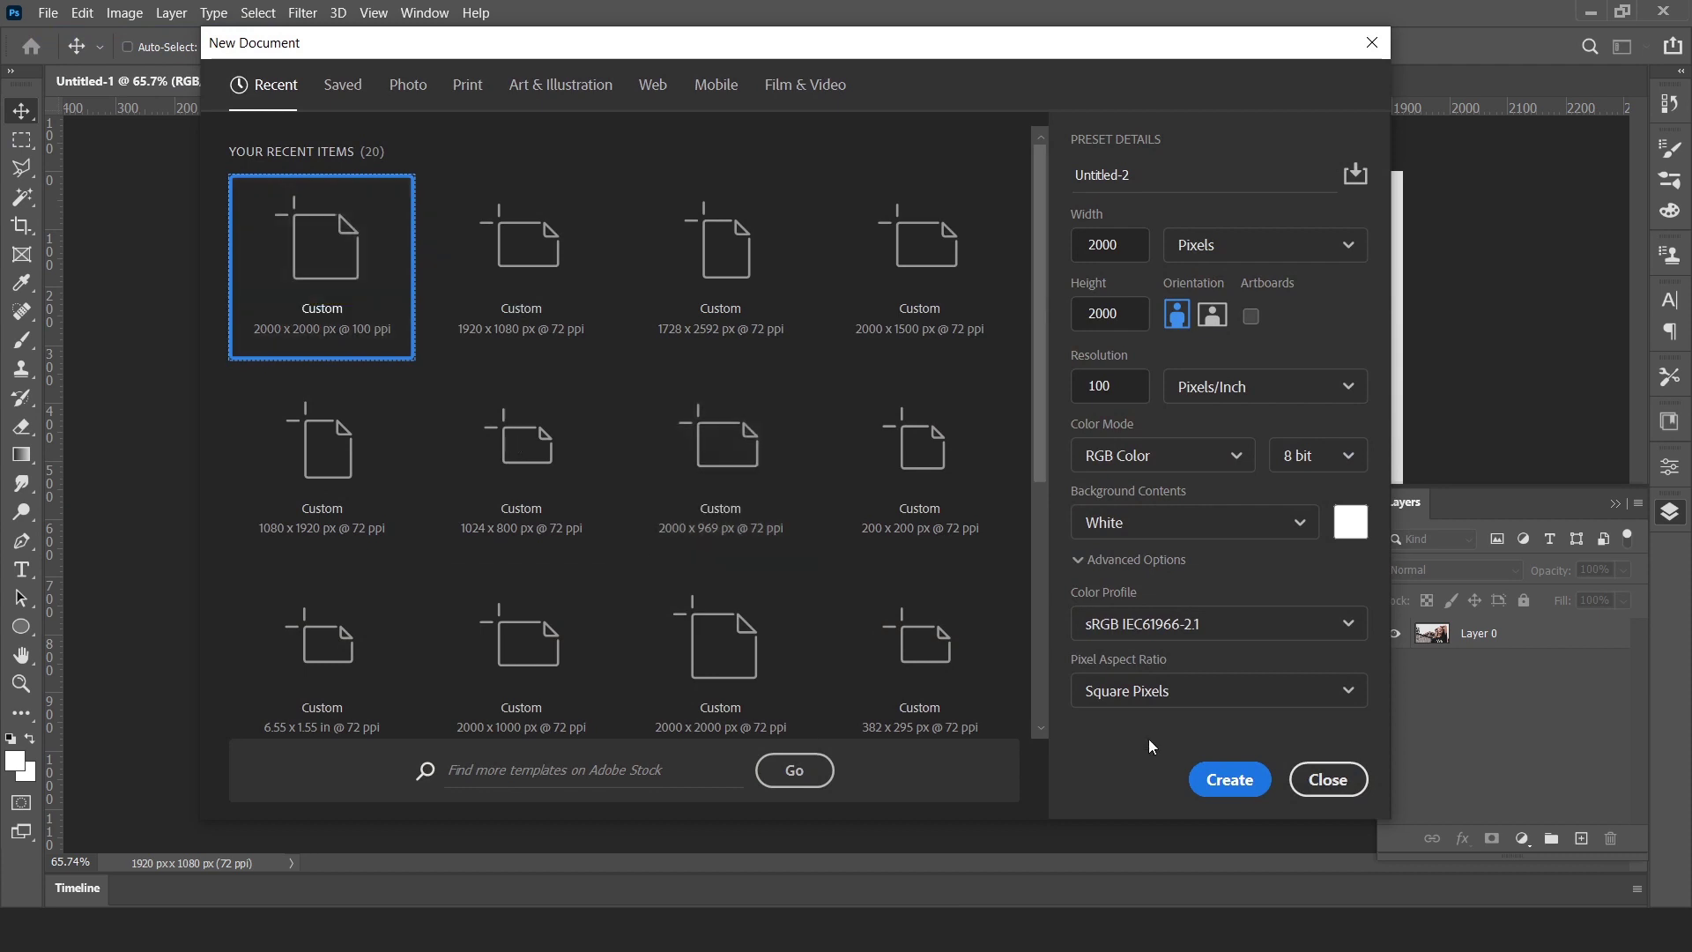
{"action": "left_click", "coordinate": [1230, 780]}
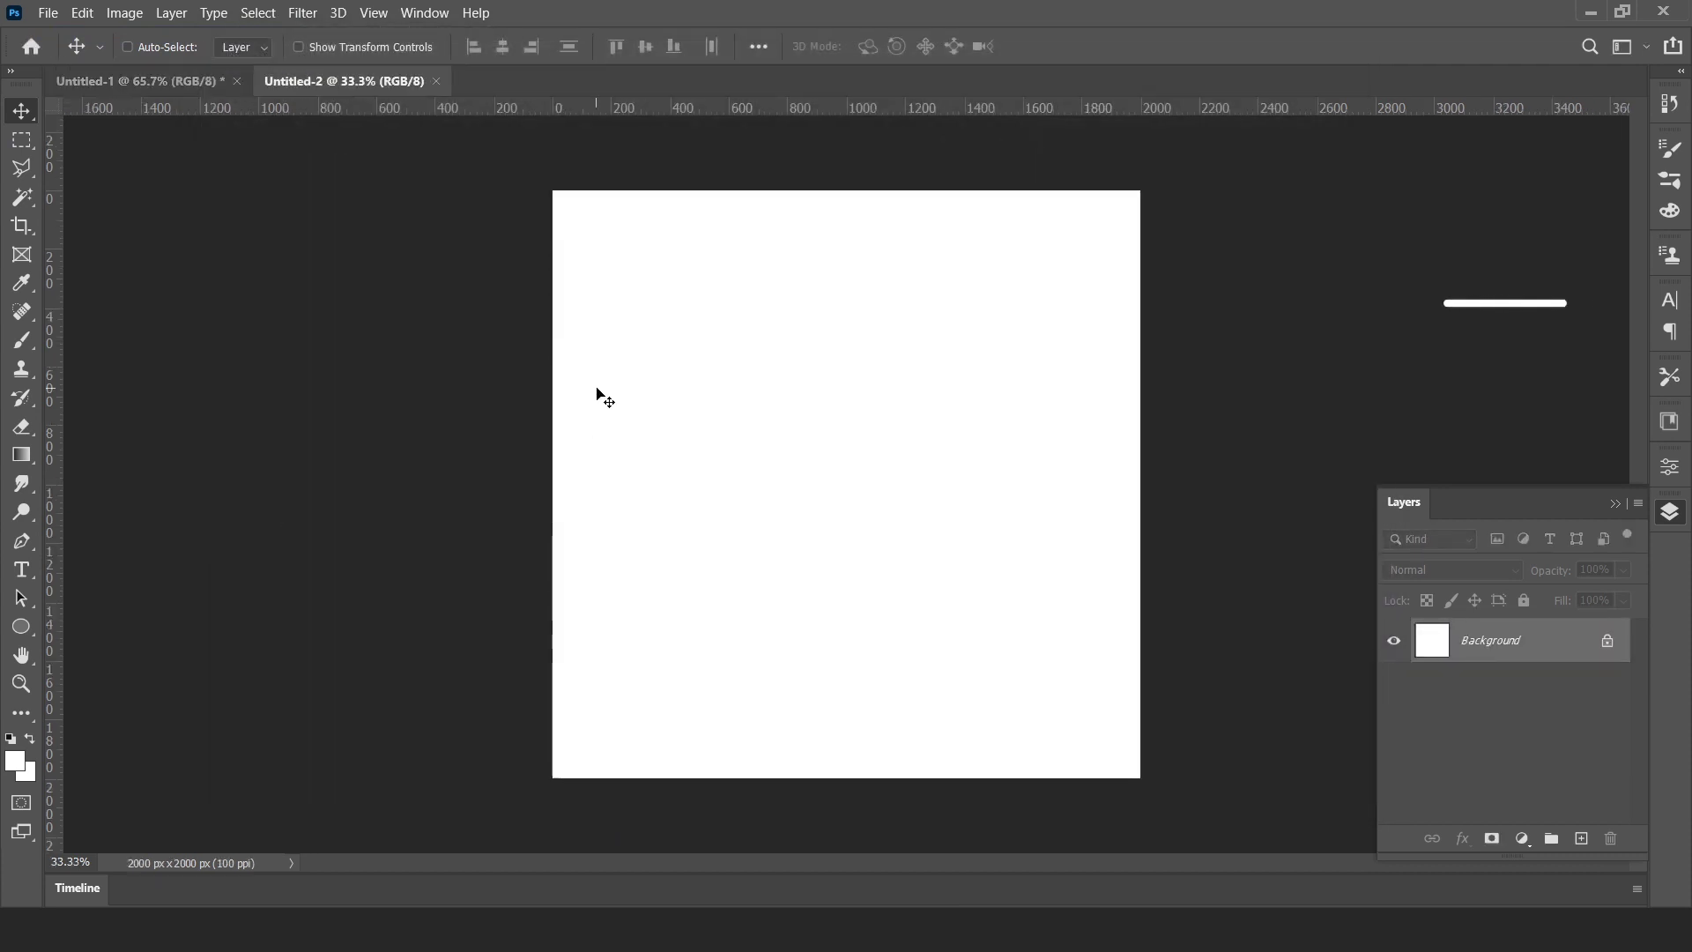
Add the text BEAUTY in black Montserrat Black at 311 pt and move it fully inside the canvas, near its centre.
{"action": "key", "text": "t"}
{"action": "left_click", "coordinate": [691, 470]}
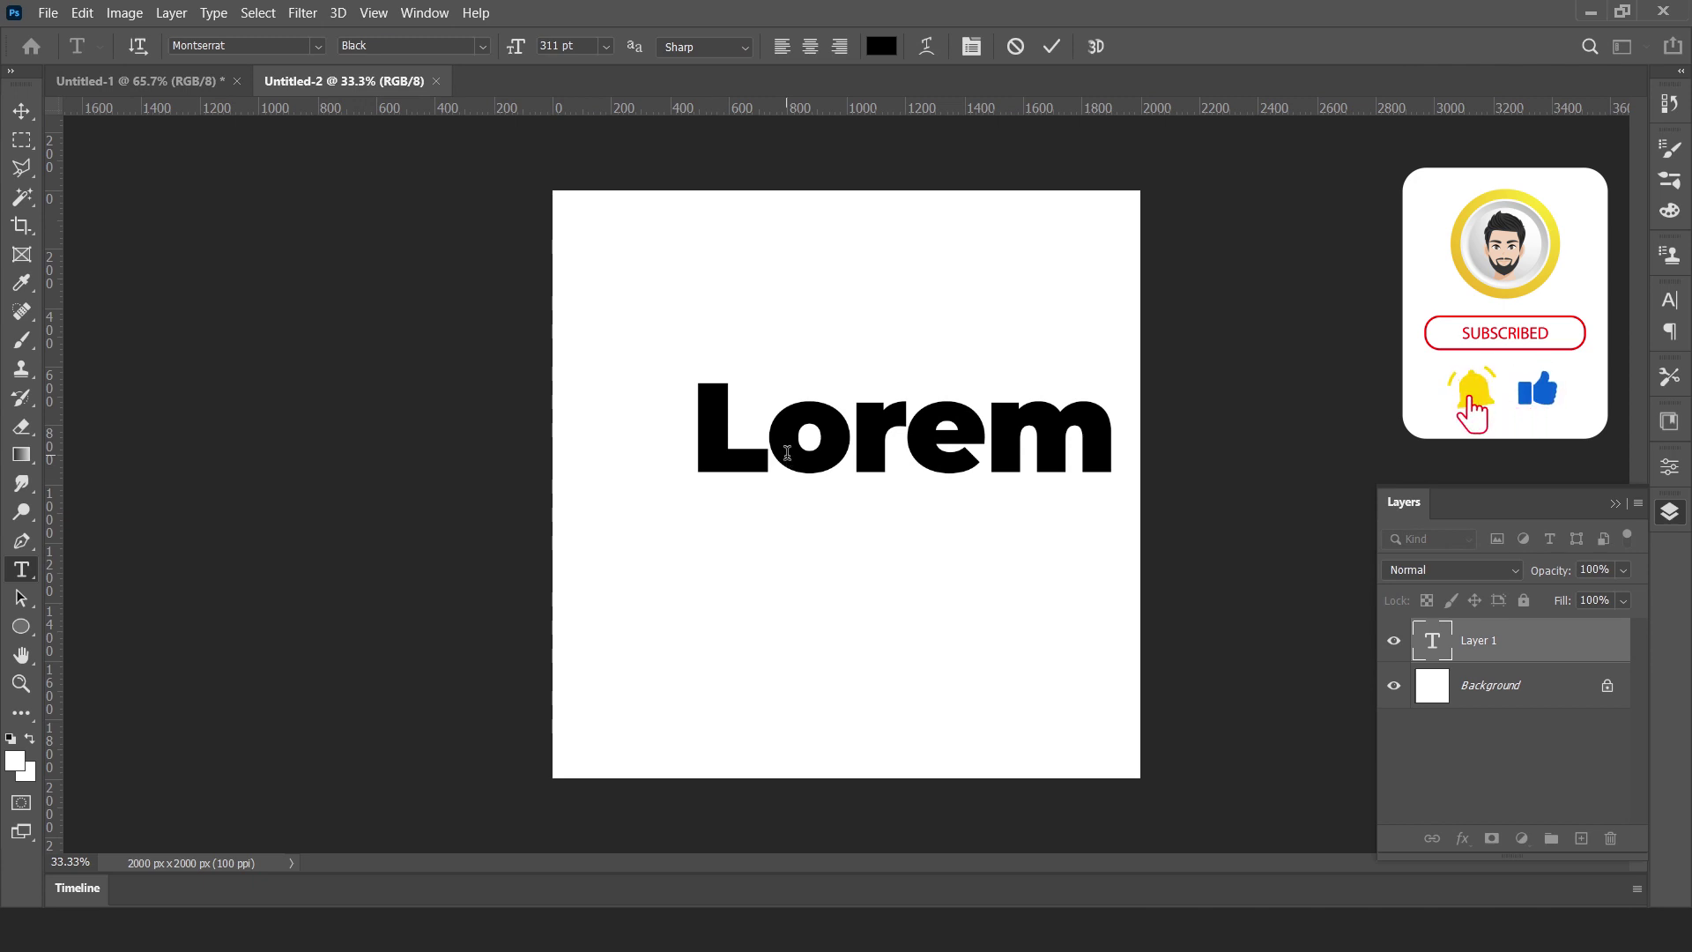
{"action": "type", "text": "BEAUT"}
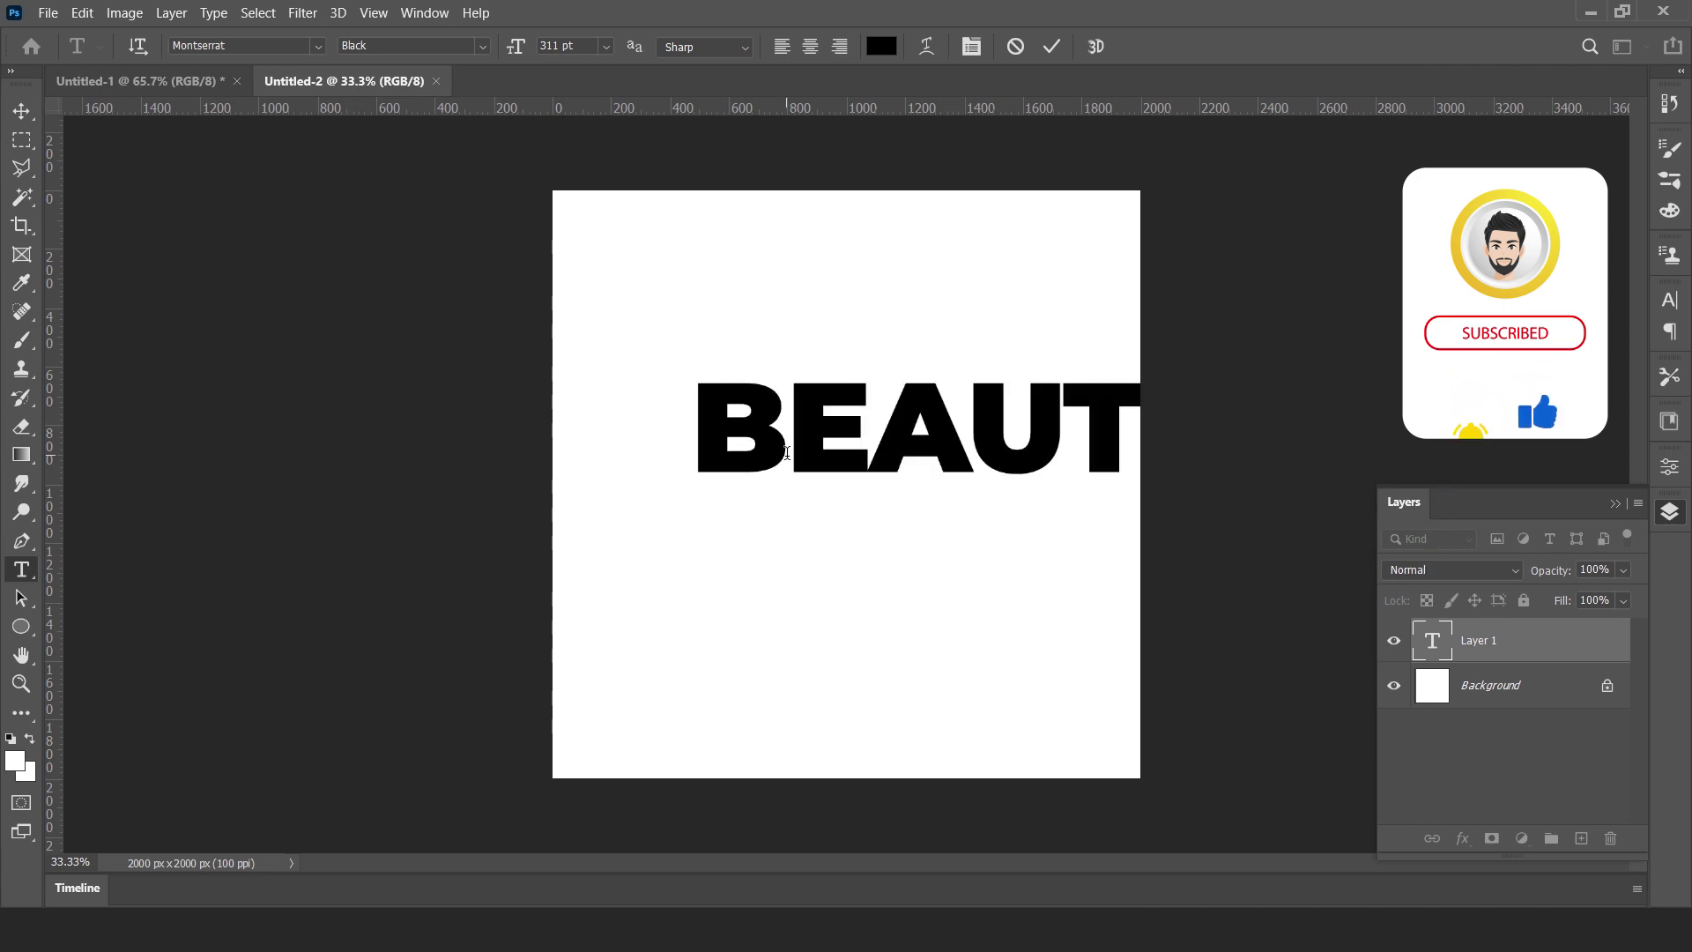
{"action": "type", "text": "Y"}
{"action": "key", "text": "ctrl+Return"}
{"action": "key", "text": "v"}
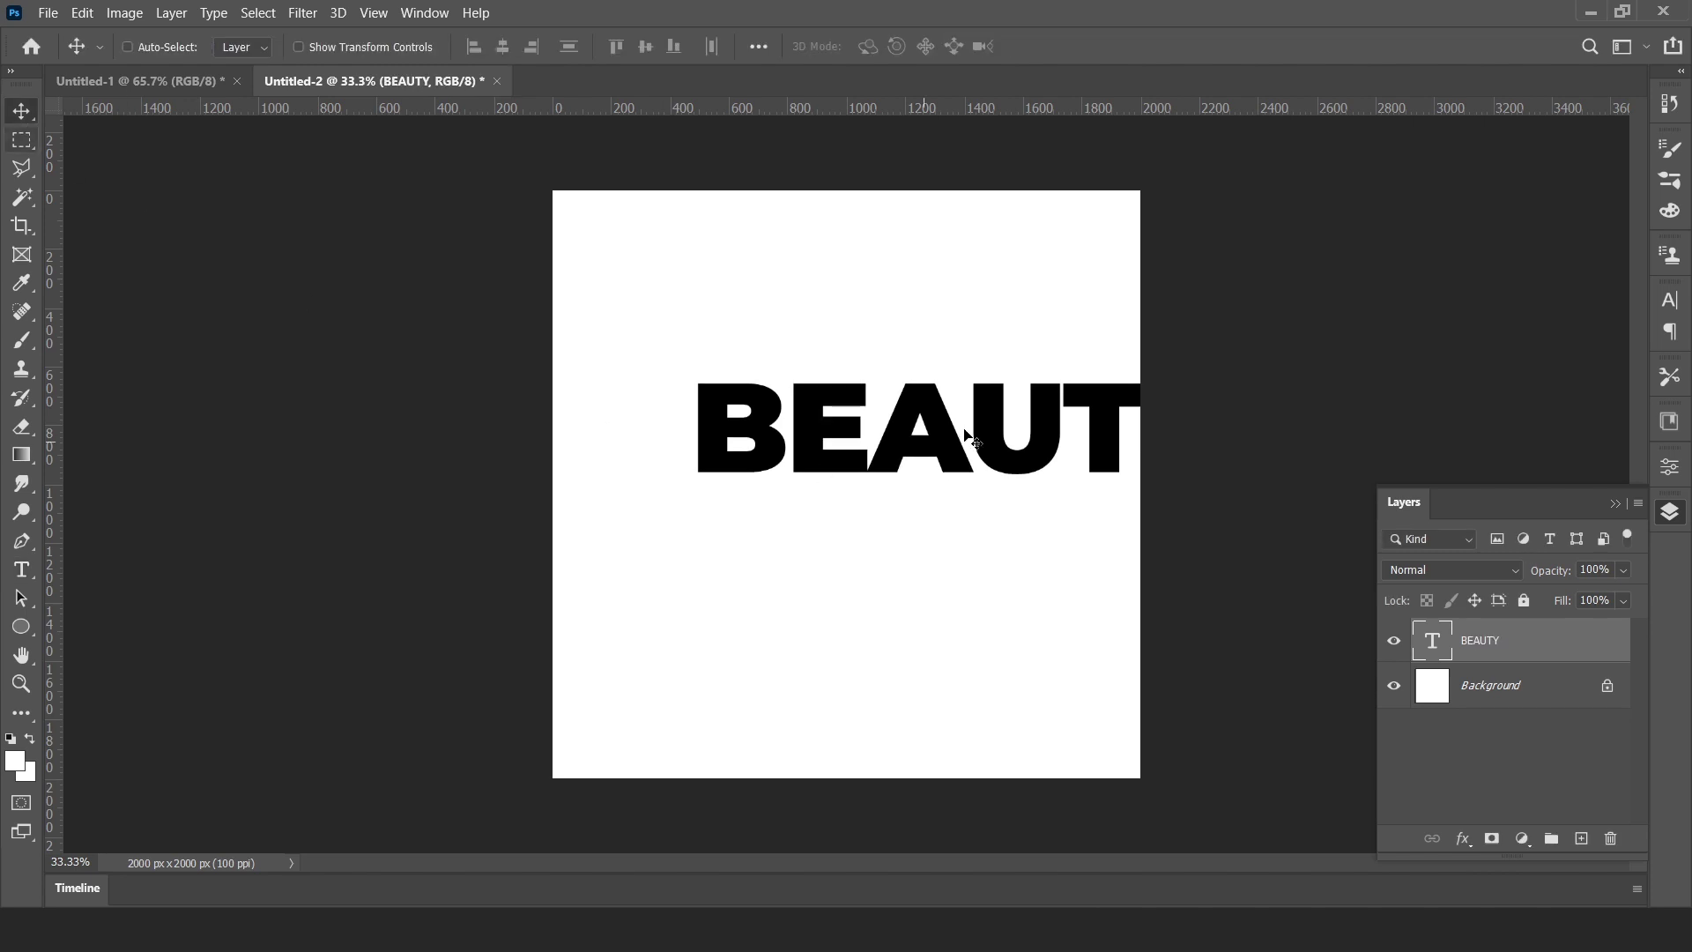
{"action": "left_click_drag", "start_coordinate": [928, 429], "coordinate": [842, 474]}
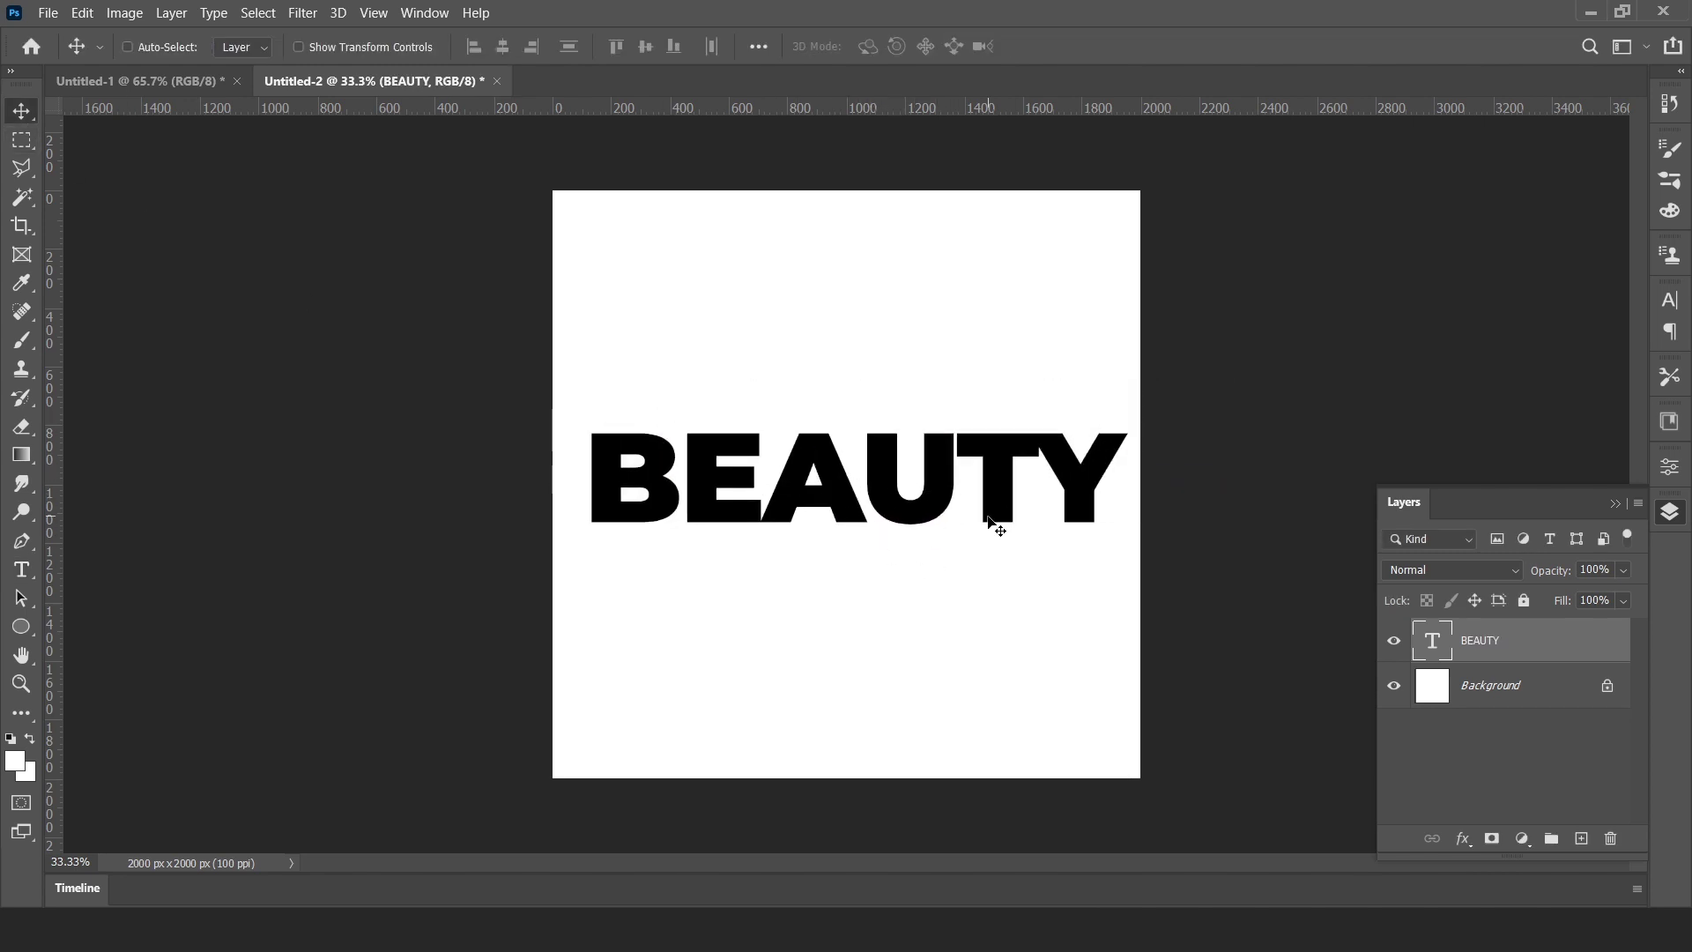
Define the BEAUTY artwork as a brush preset named beautybrush.
{"action": "left_click", "coordinate": [1538, 685]}
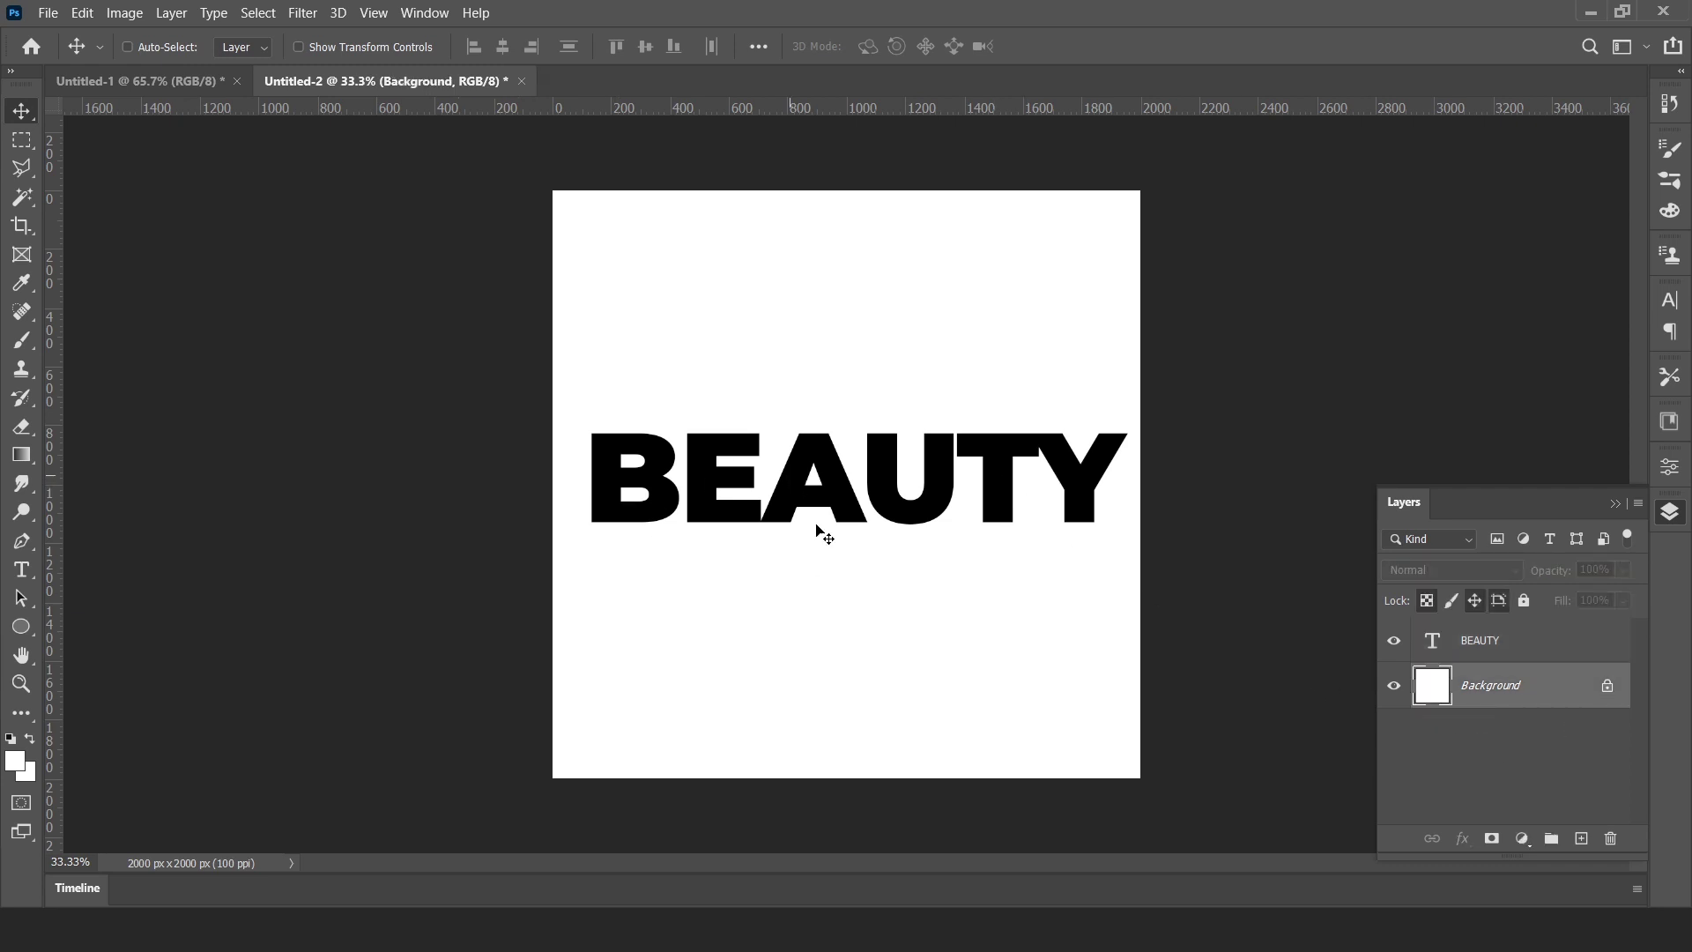
{"action": "left_click", "coordinate": [83, 13]}
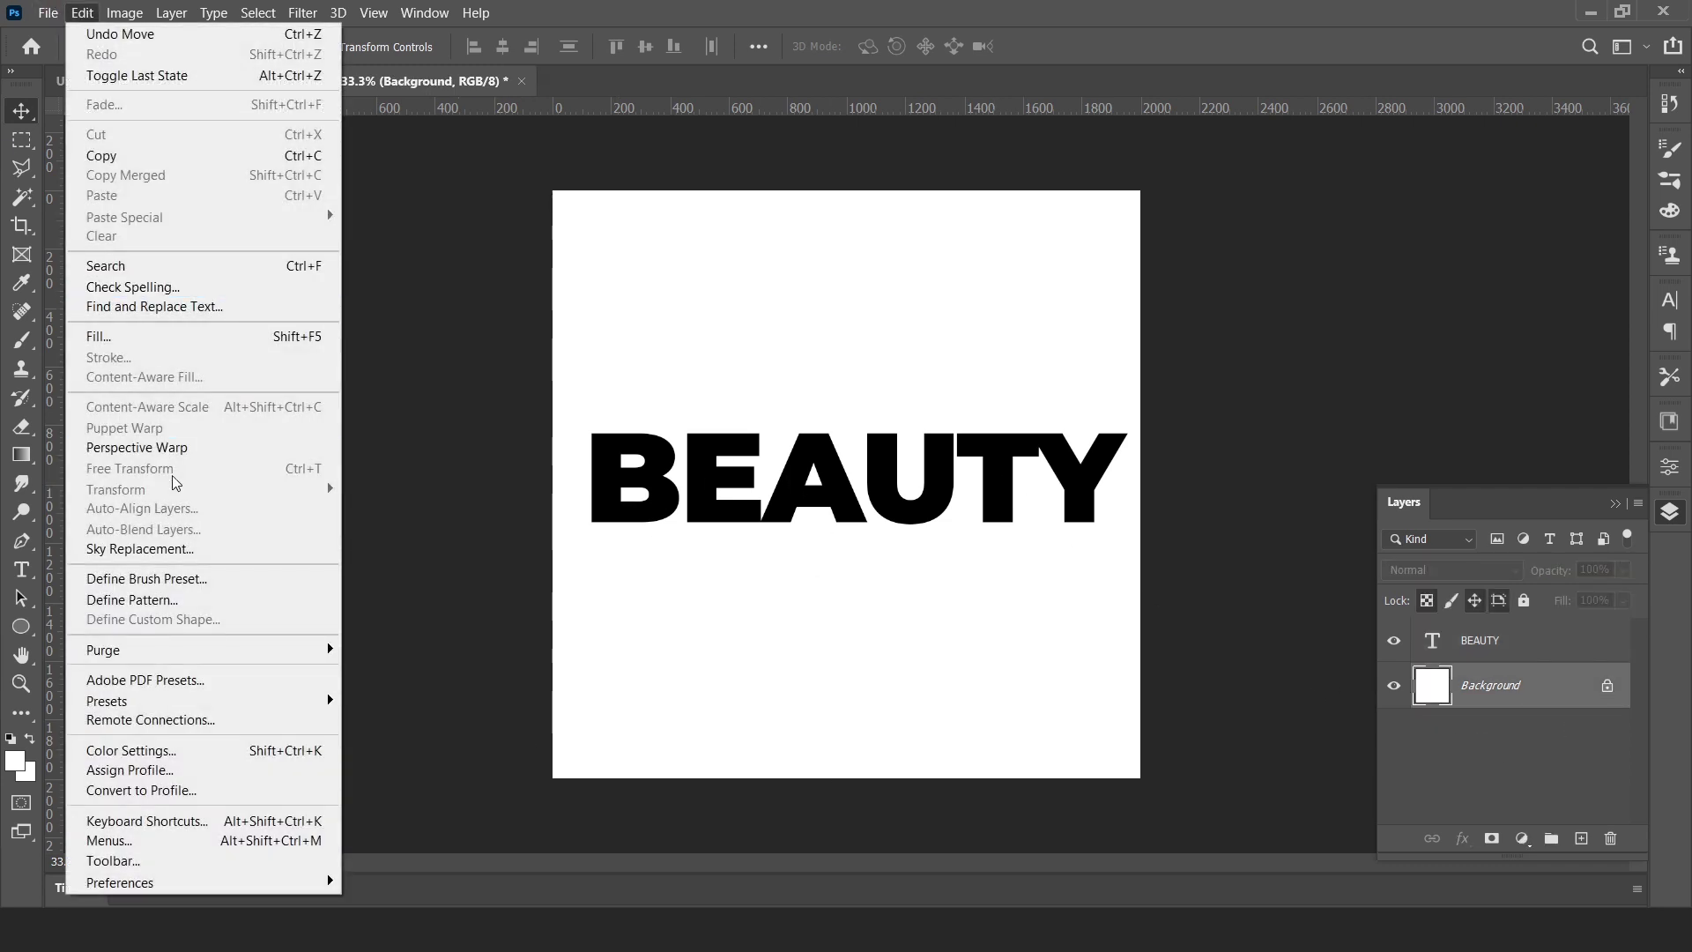
{"action": "left_click", "coordinate": [174, 579]}
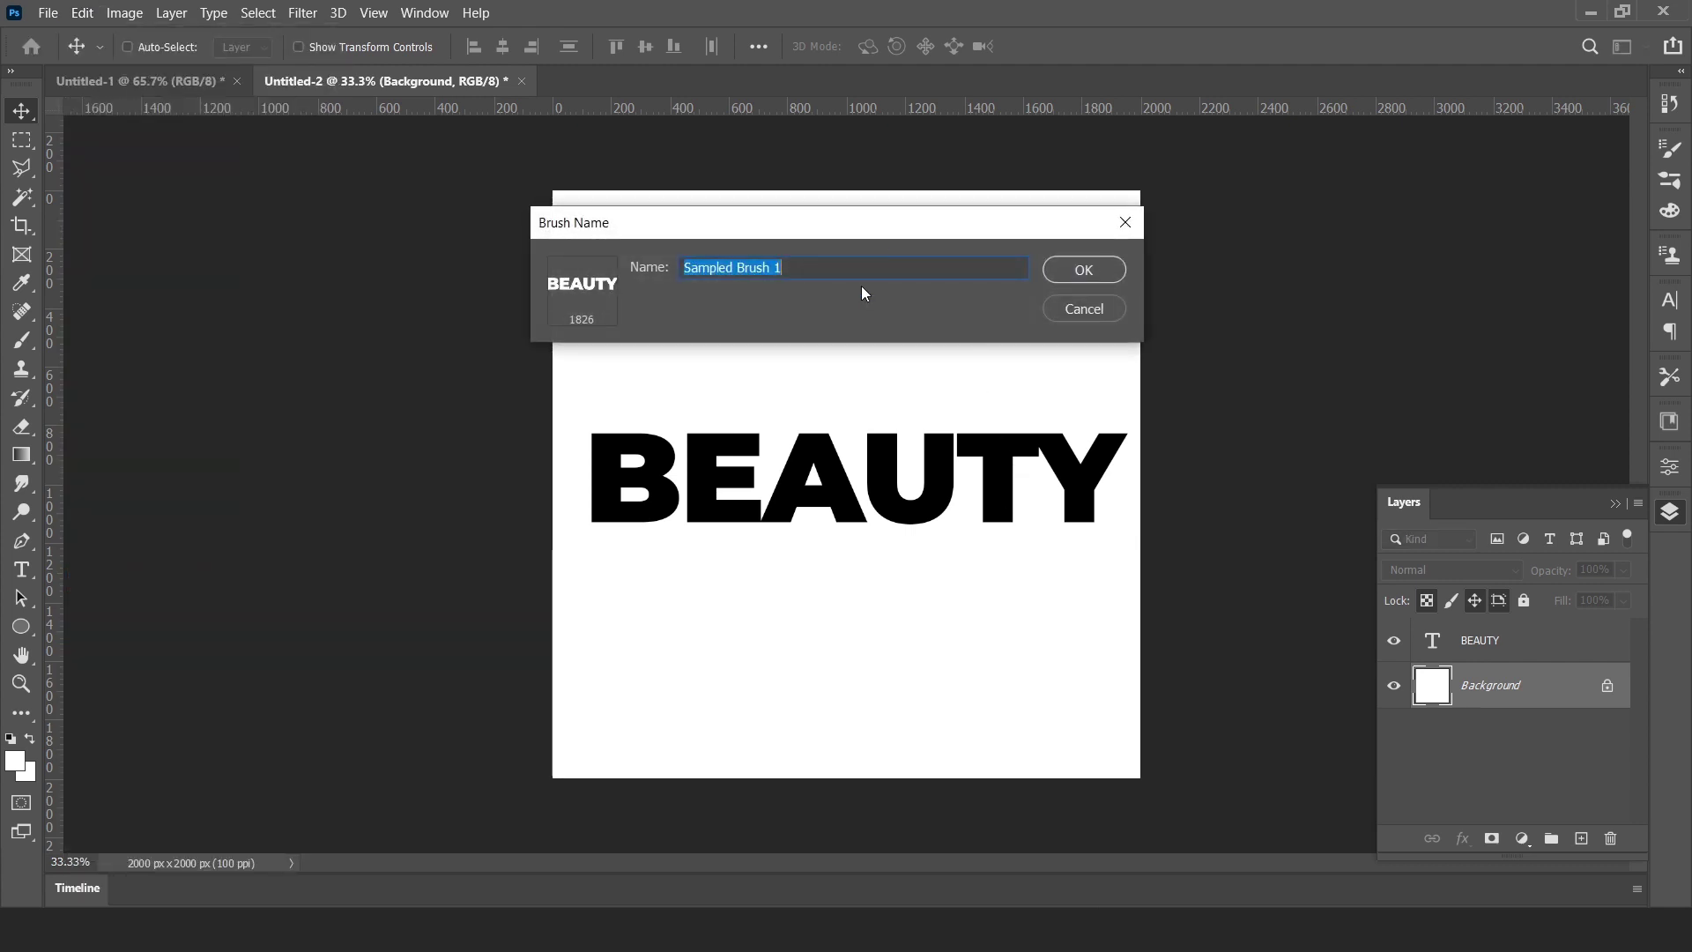
{"action": "type", "text": "beautybrush"}
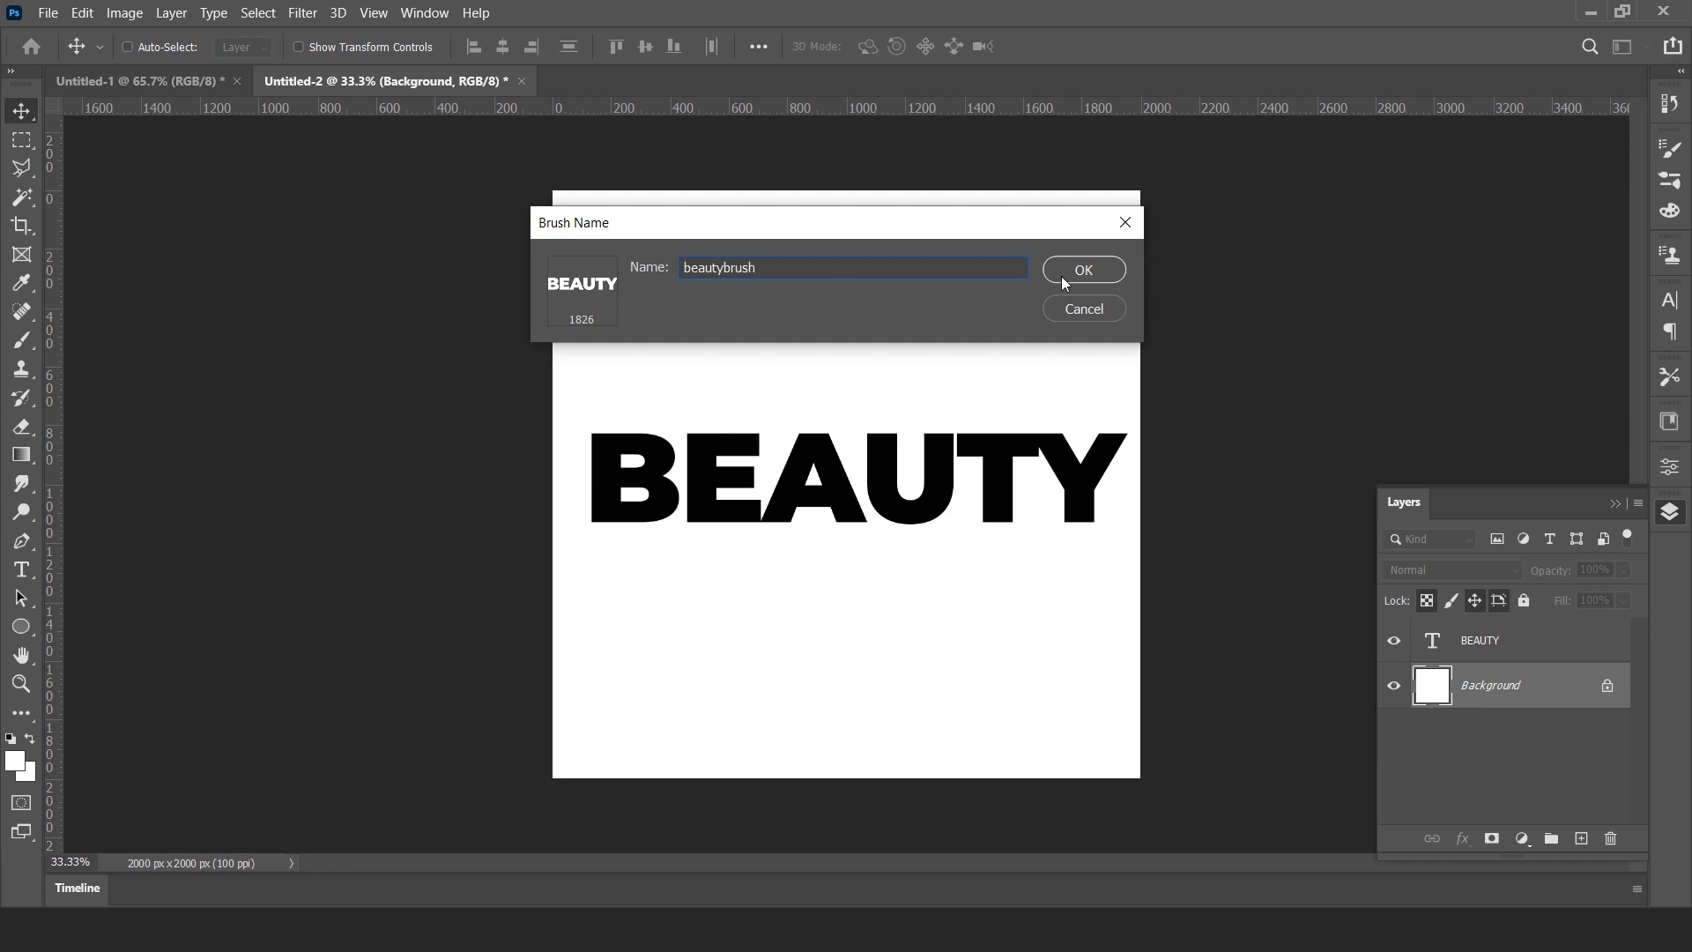
{"action": "left_click", "coordinate": [1061, 277]}
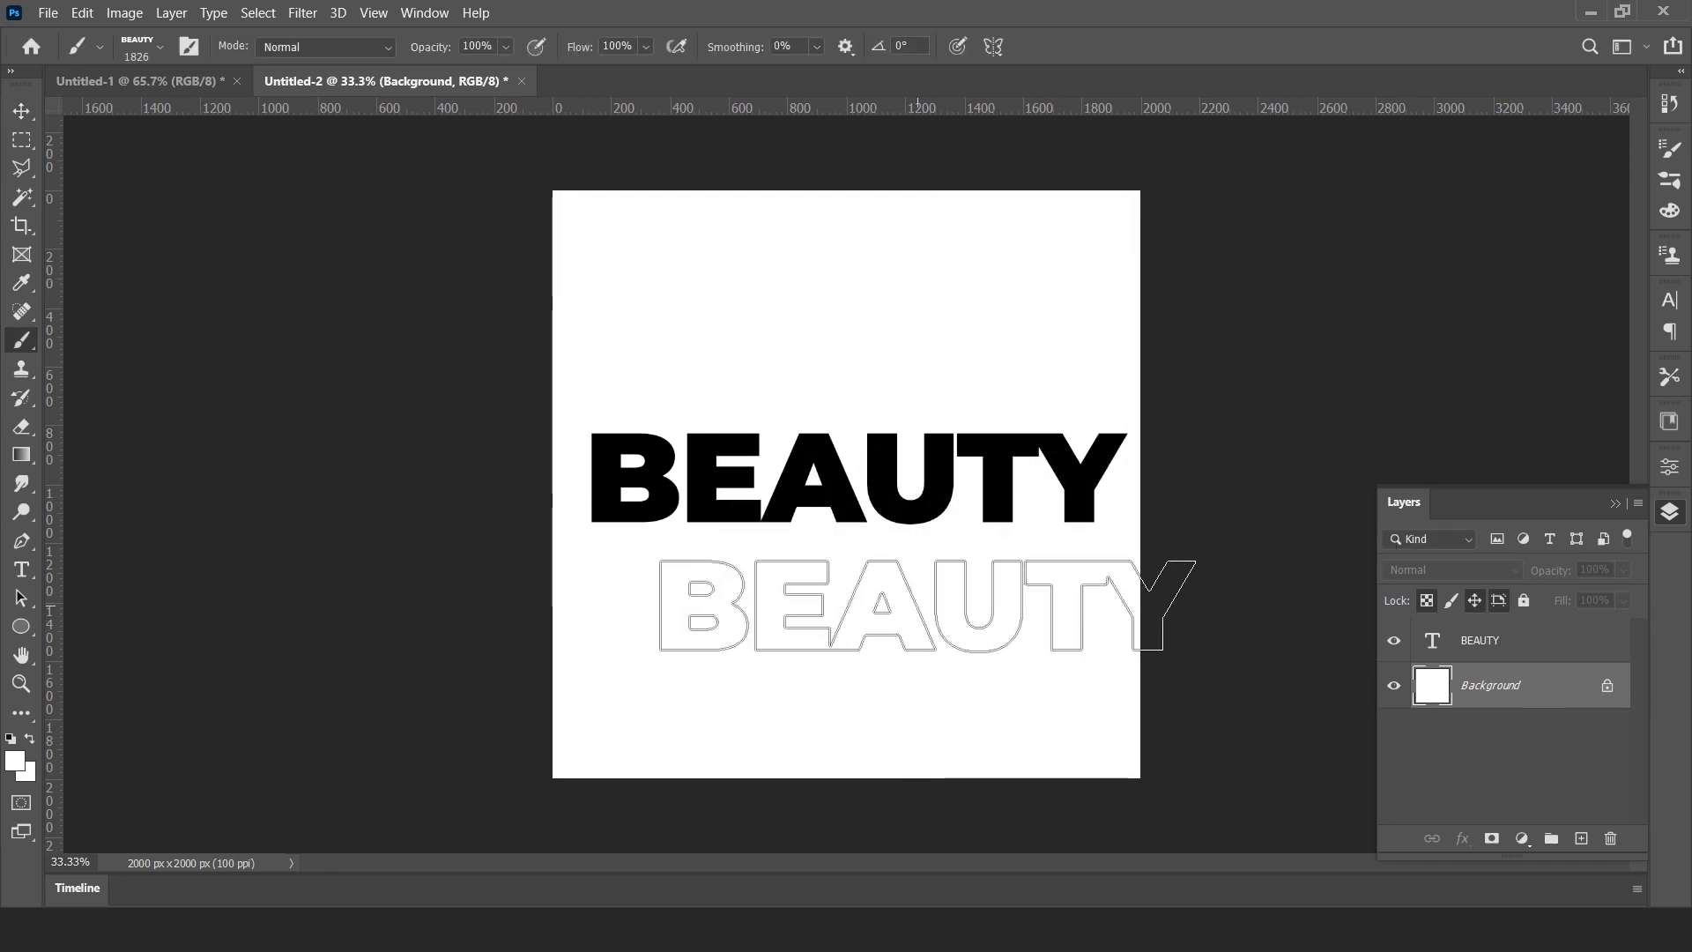
Replace the BEAUTY text with LOVE and move the word near the centre of the canvas.
{"action": "left_click", "coordinate": [1516, 640]}
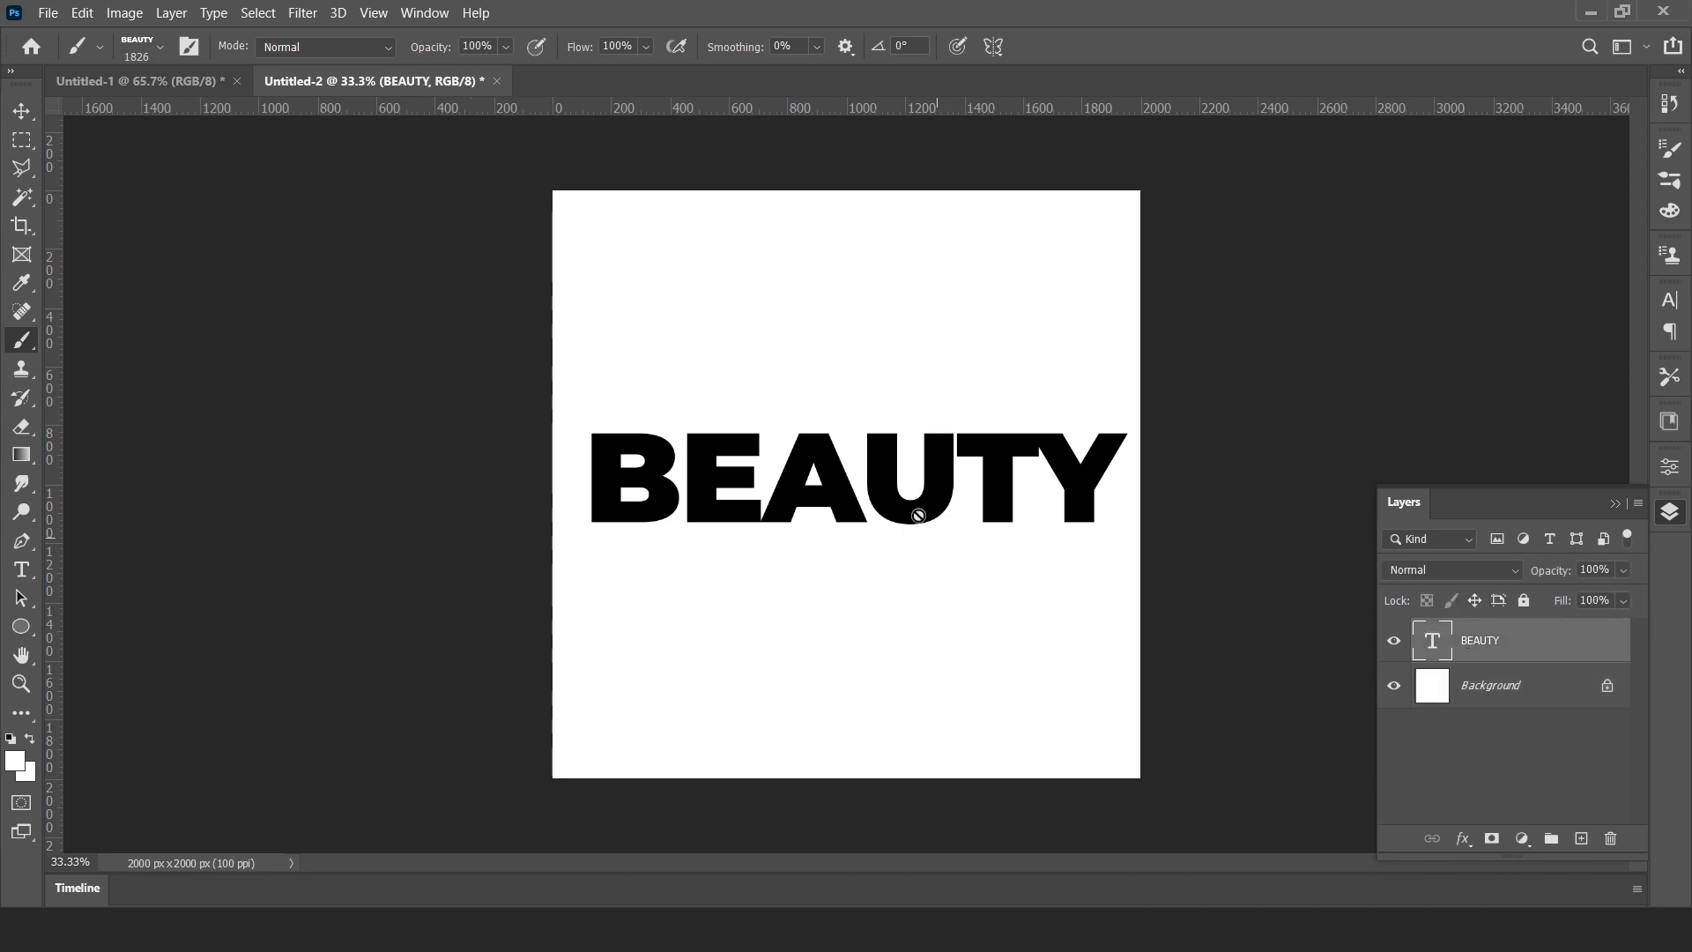
{"action": "key", "text": "t"}
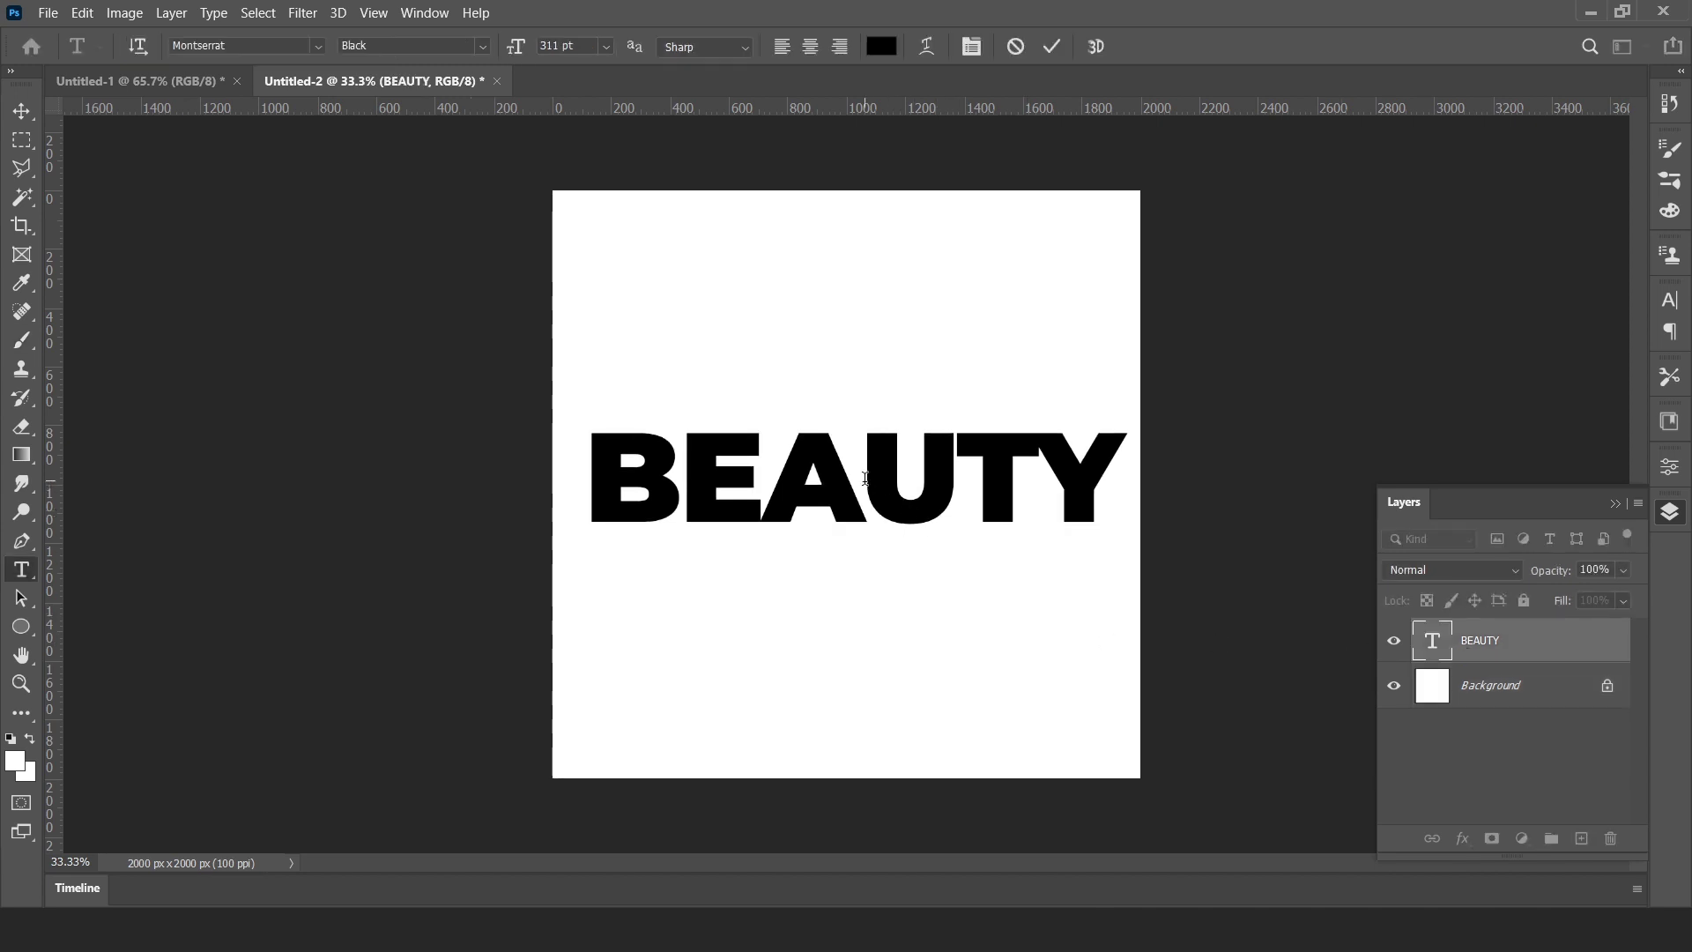
{"action": "key", "text": "ctrl+a"}
{"action": "type", "text": "LOVE"}
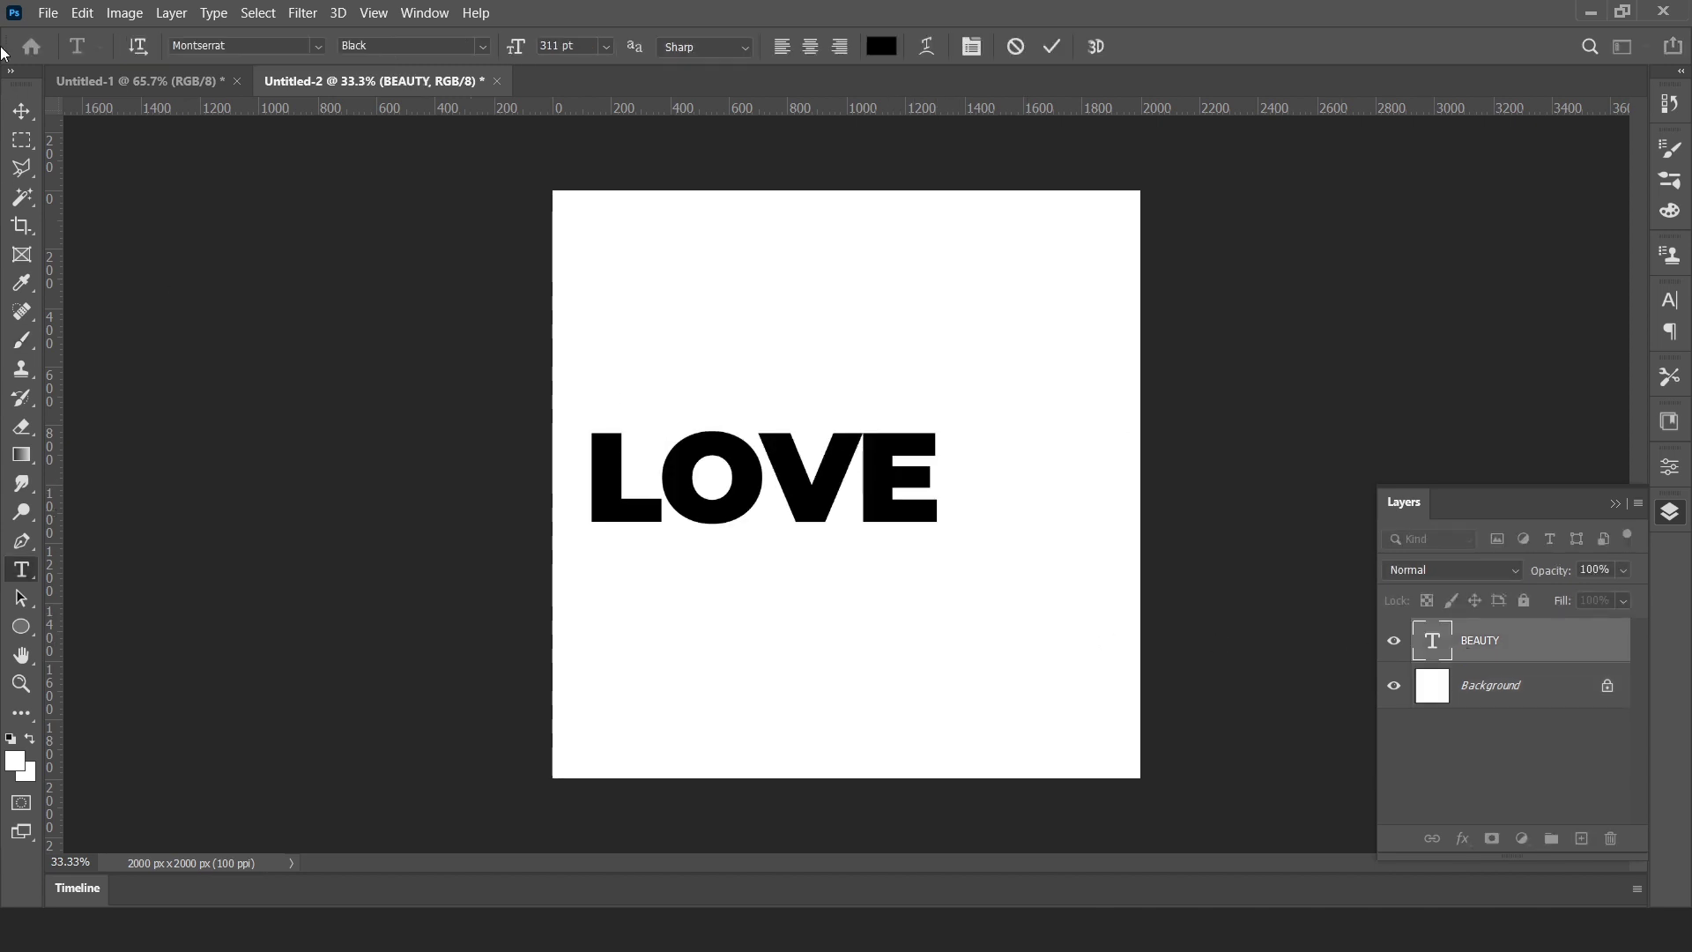
{"action": "left_click", "coordinate": [21, 110]}
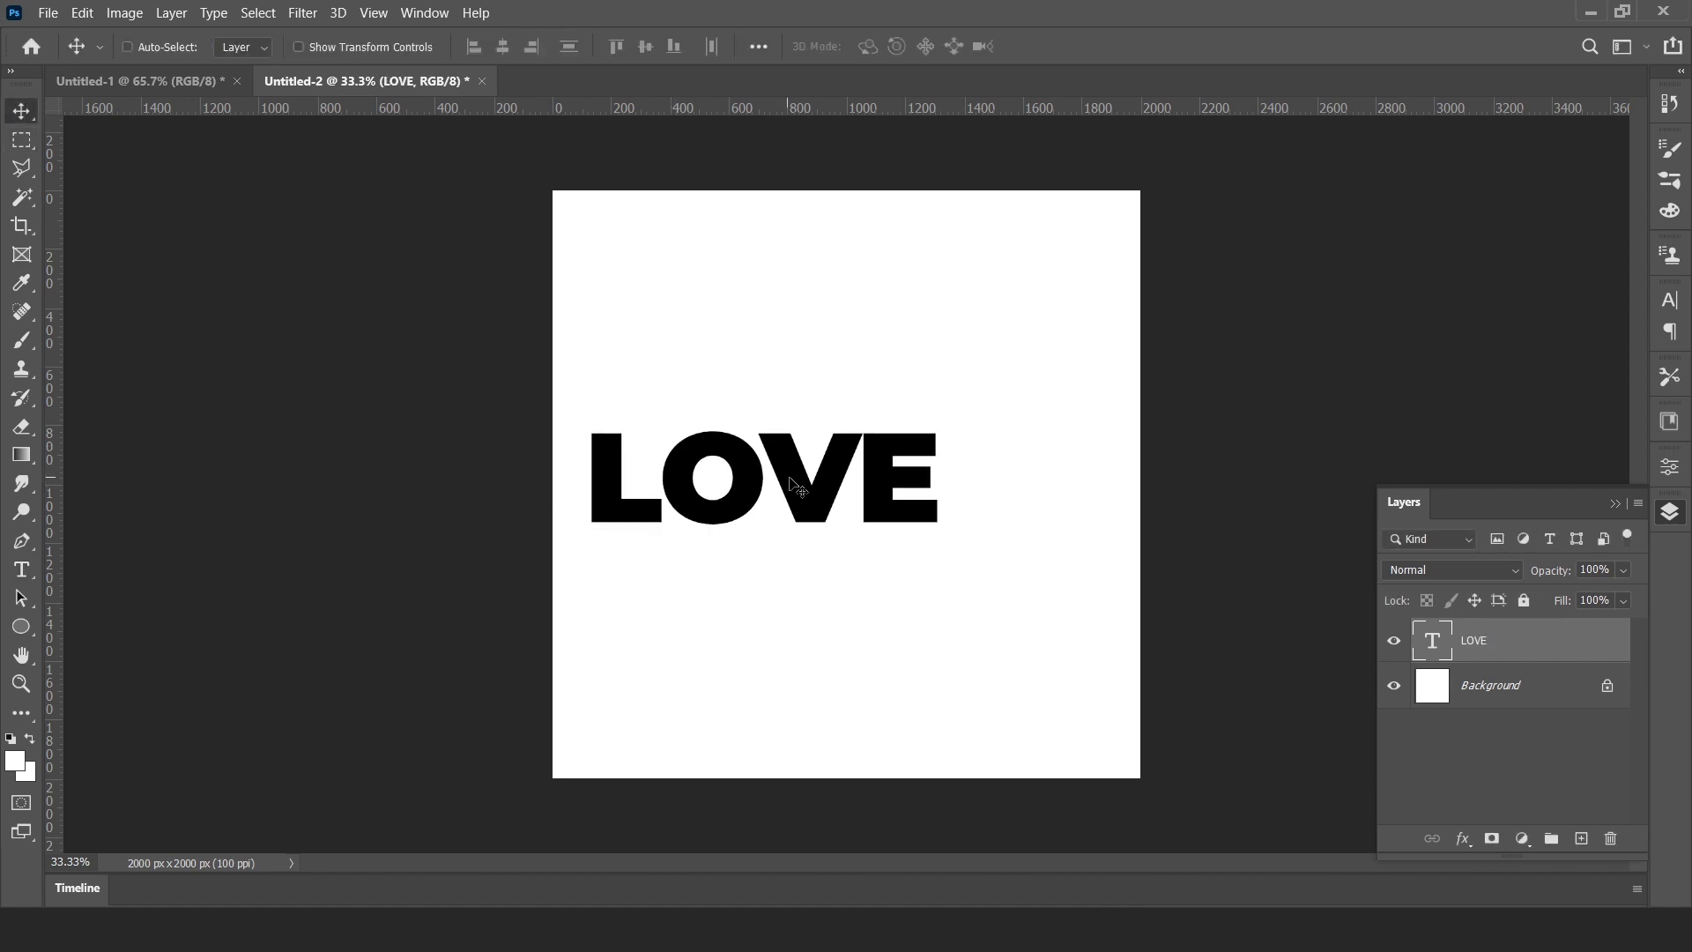
{"action": "left_click_drag", "start_coordinate": [789, 477], "coordinate": [859, 463]}
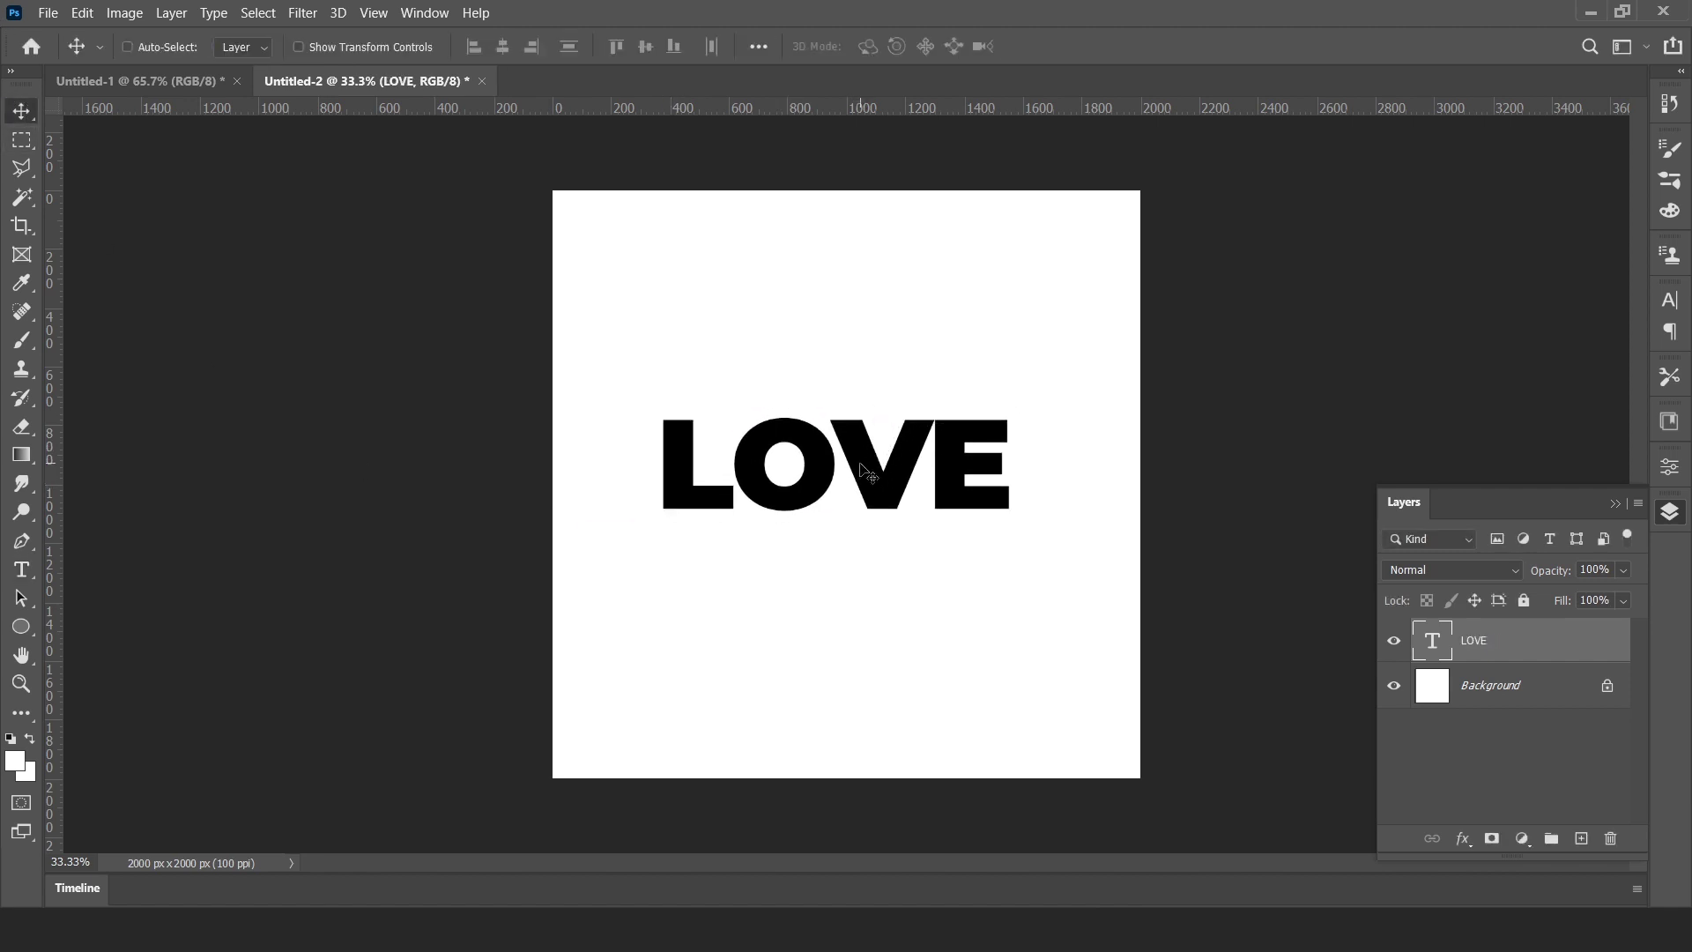
Define the LOVE artwork as a brush preset named lovebrush.
{"action": "left_click", "coordinate": [85, 21]}
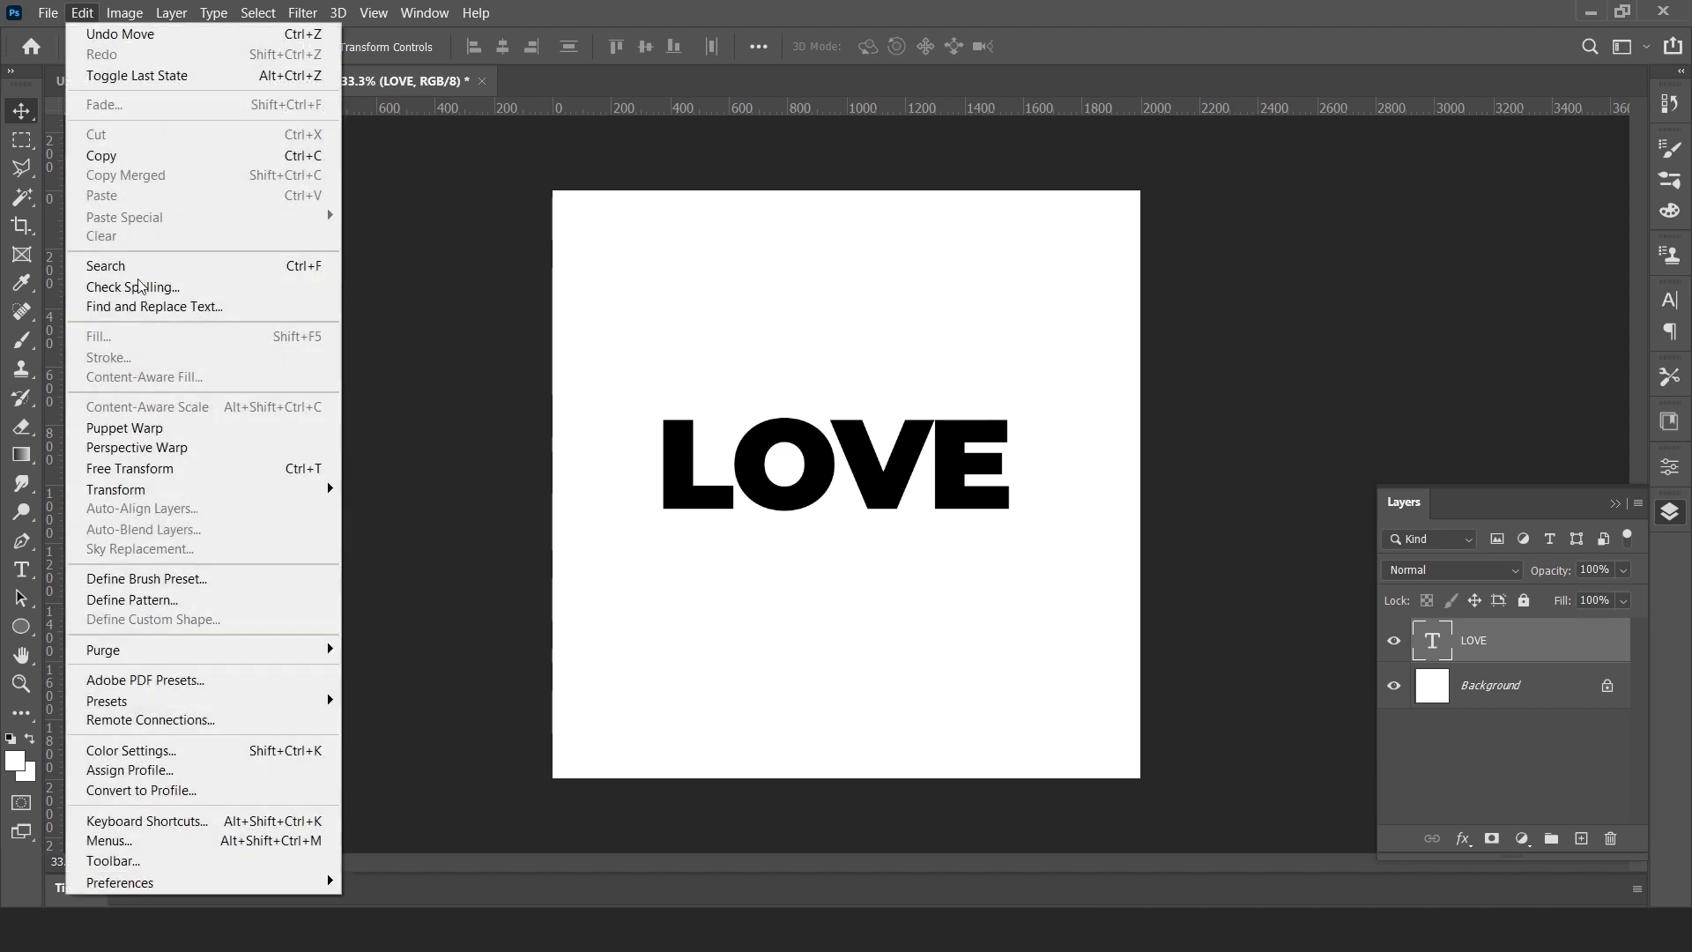
{"action": "left_click", "coordinate": [186, 578]}
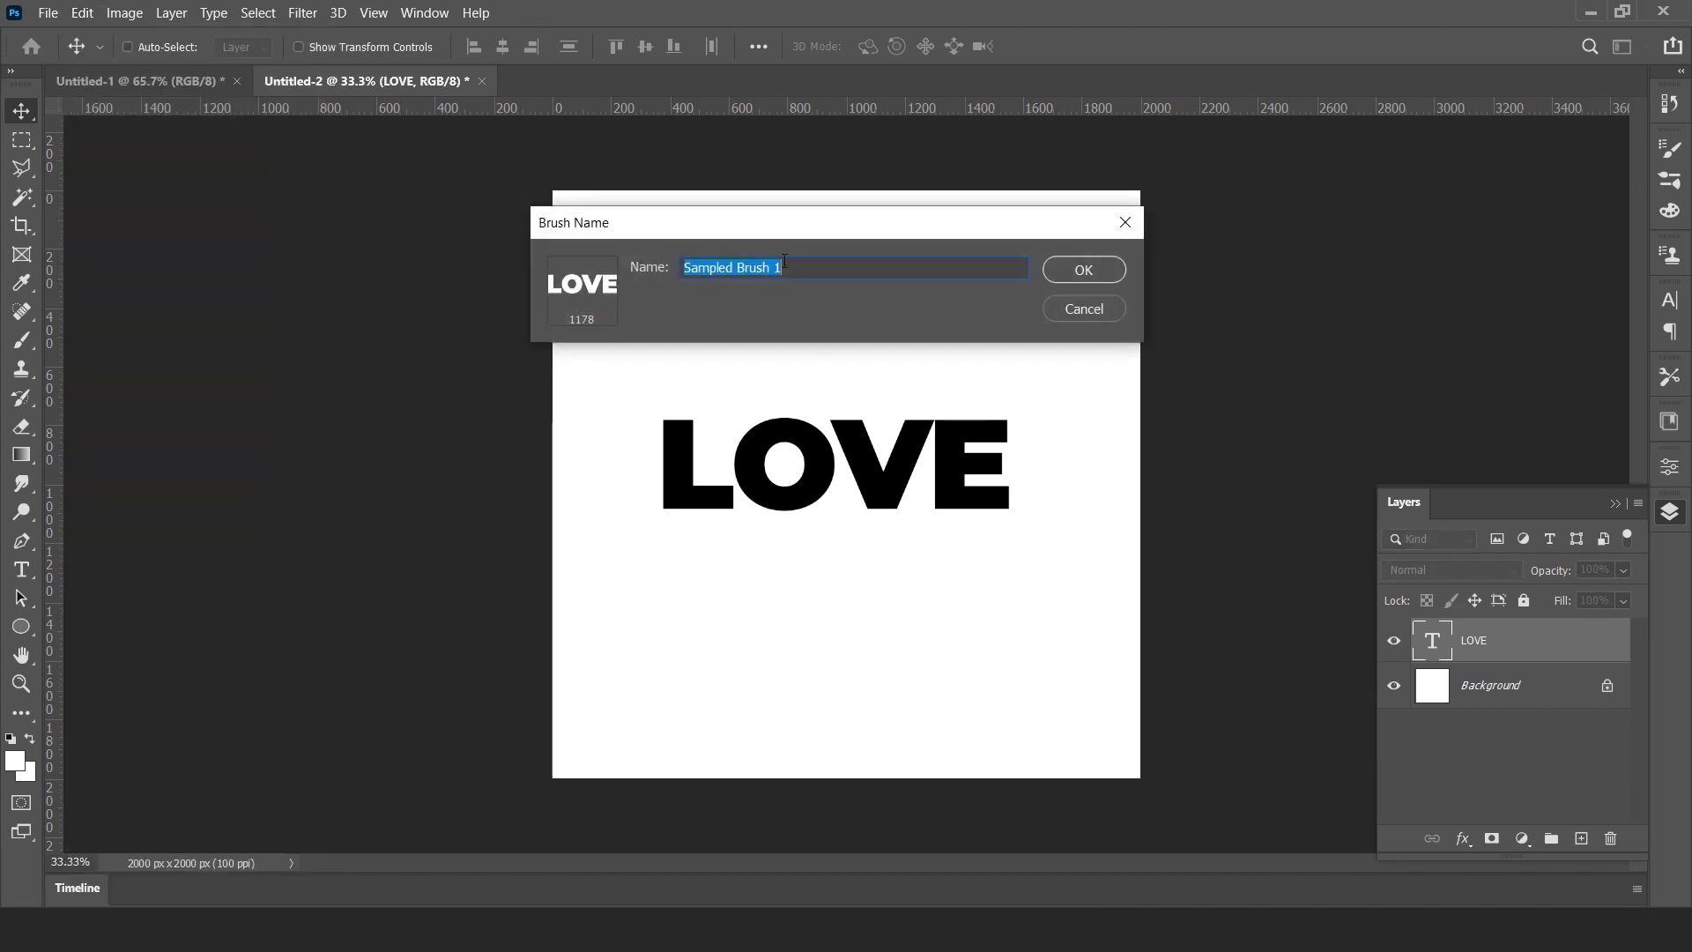
{"action": "key", "text": "BackSpace"}
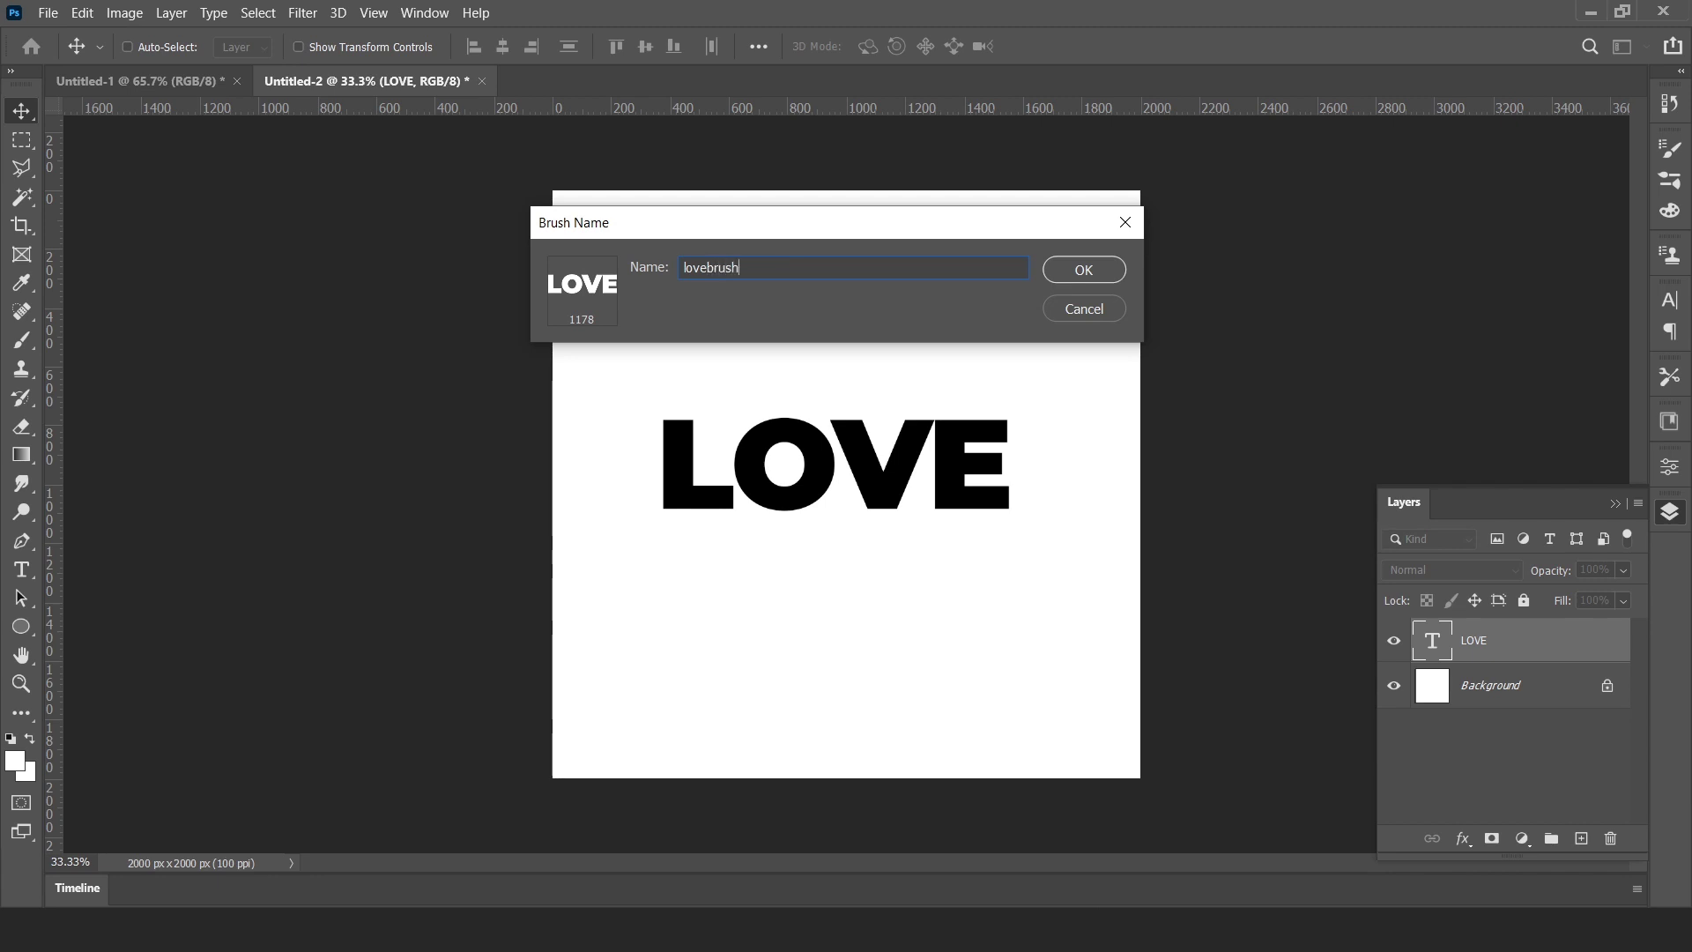
{"action": "key", "text": "Return"}
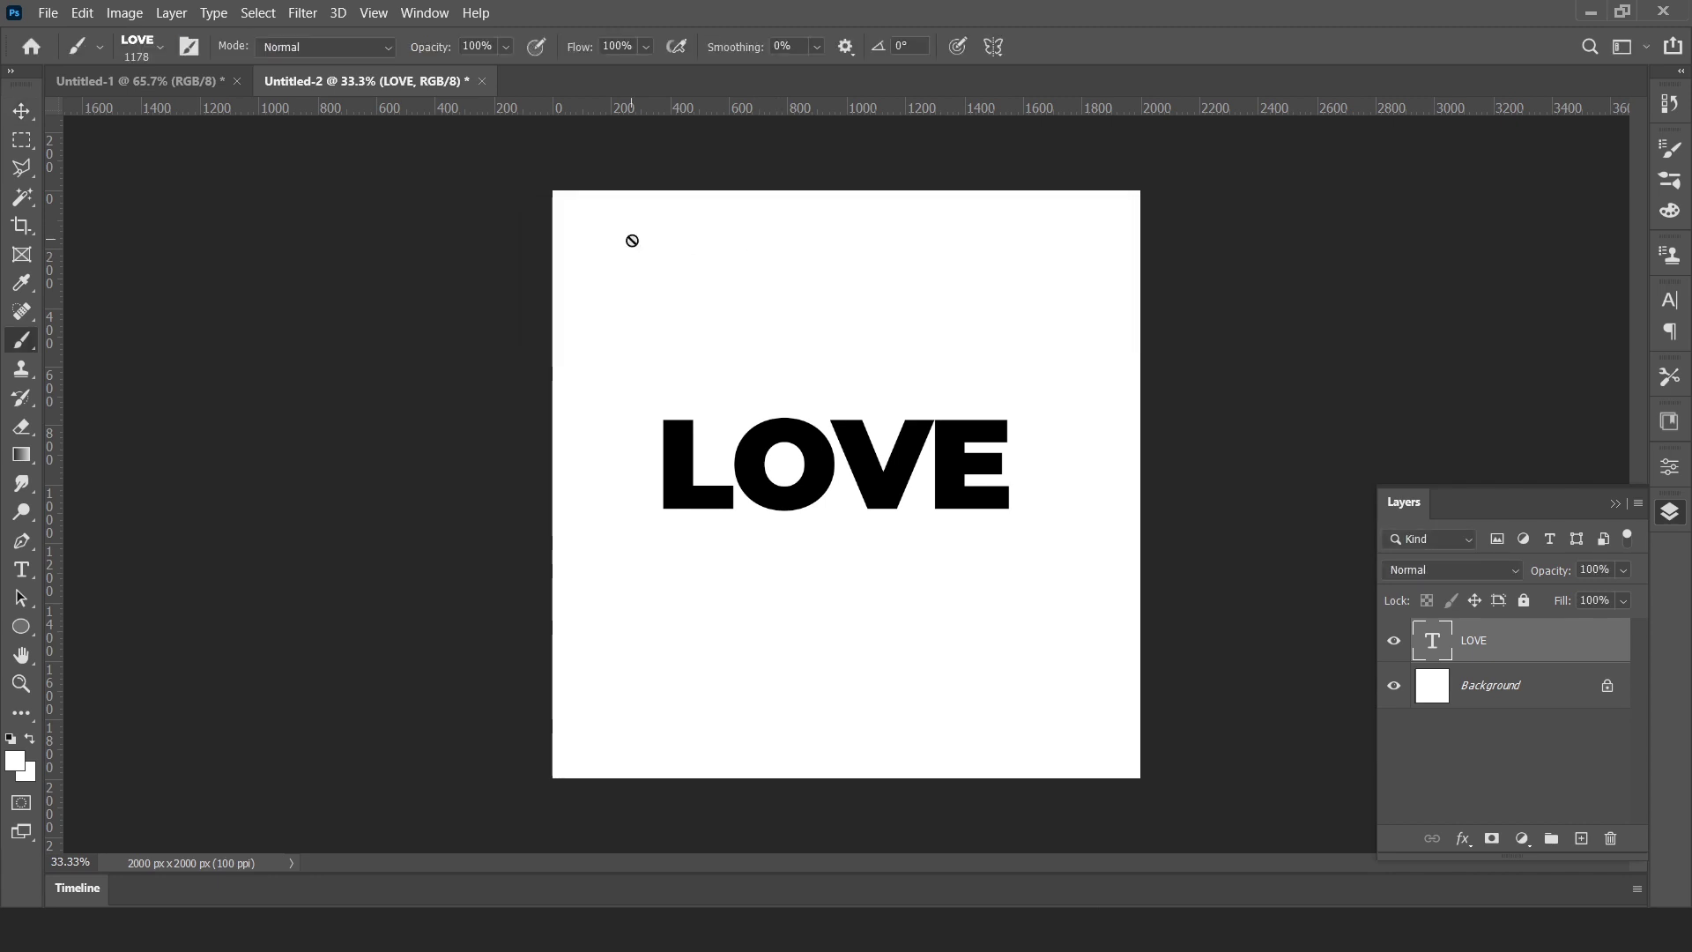
Close the Untitled-2 document without saving and activate the Move tool in the portrait document.
{"action": "key", "text": "ctrl+w"}
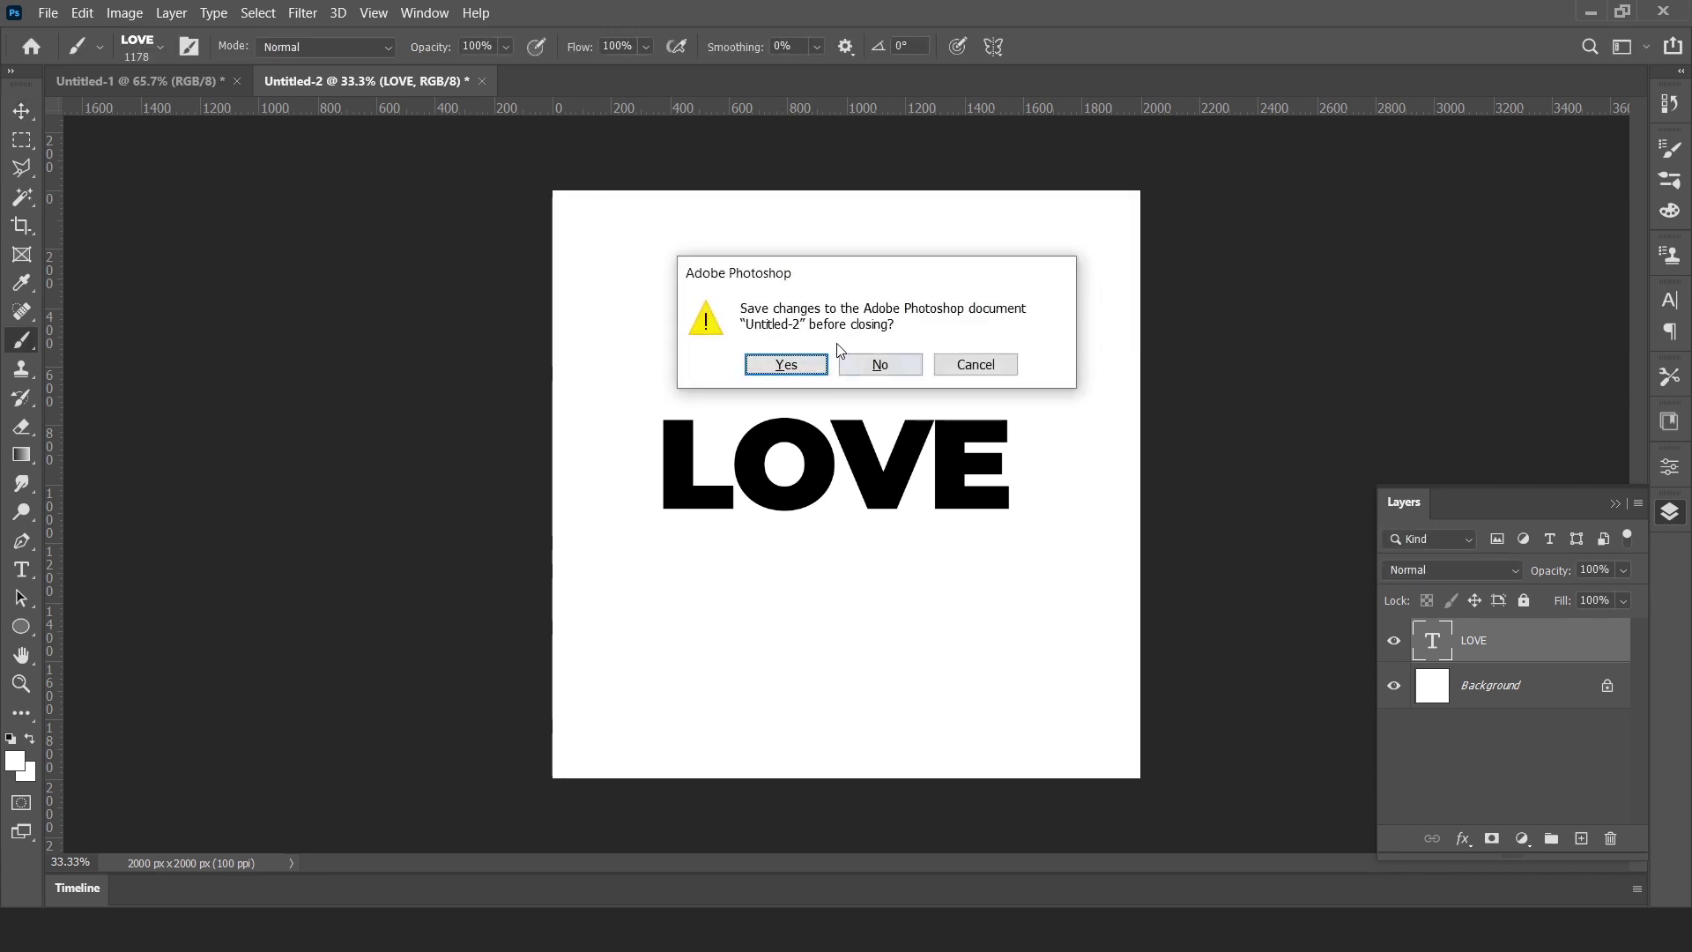
{"action": "left_click", "coordinate": [879, 365]}
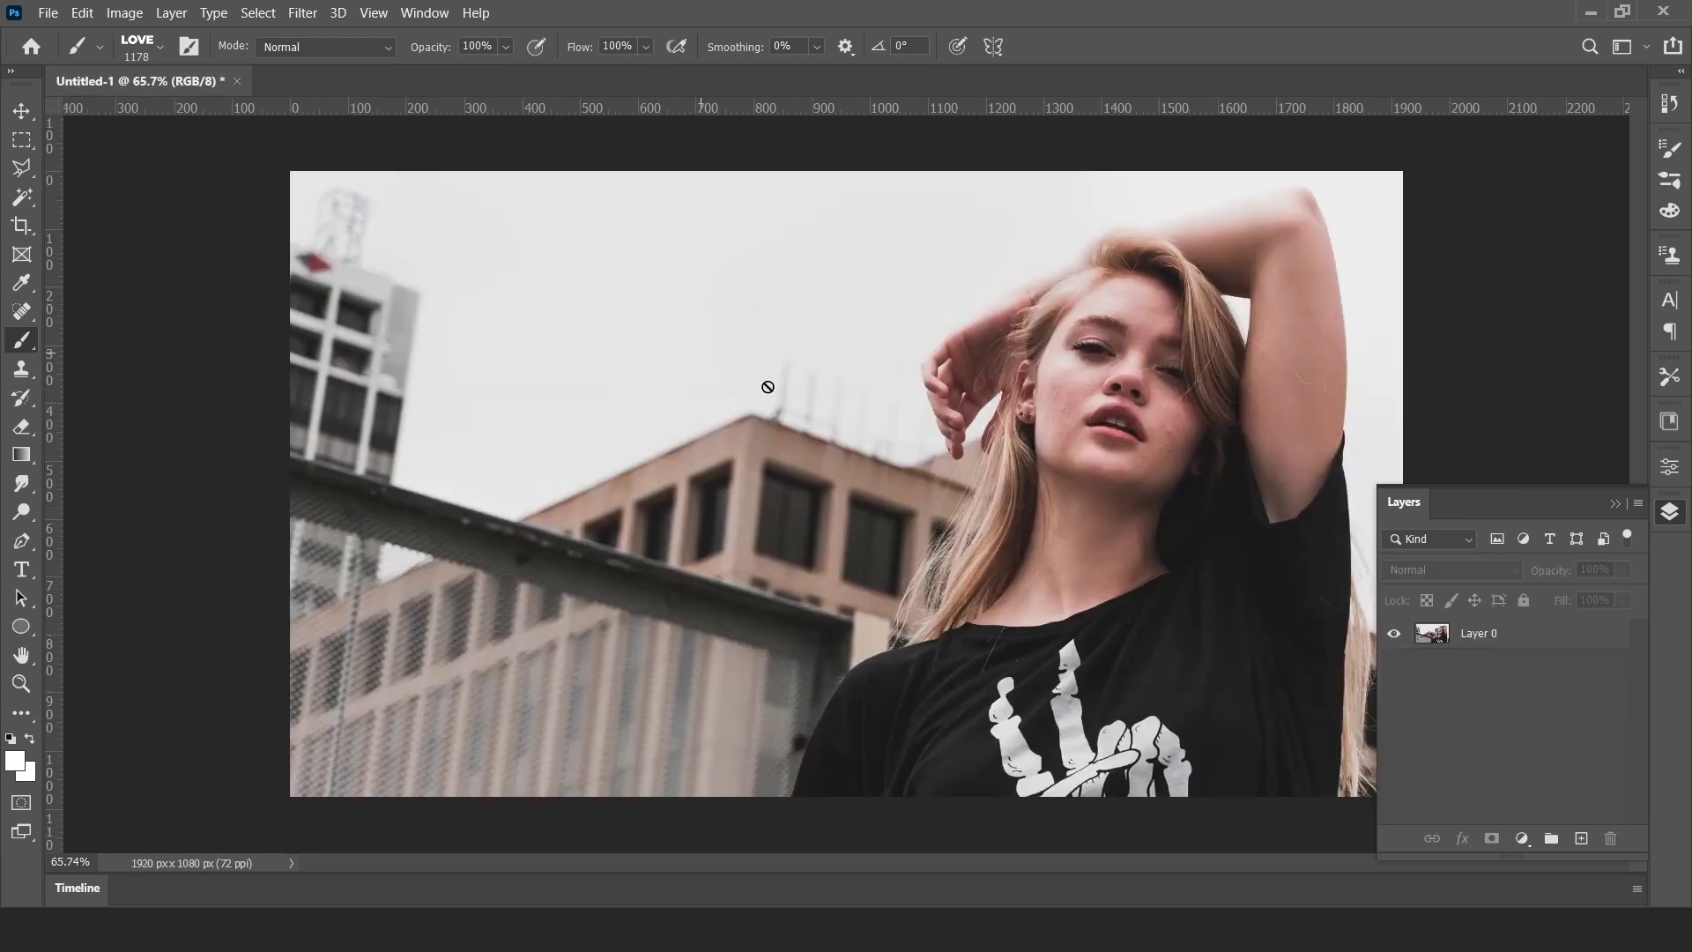
{"action": "key", "text": "v"}
Add a solid black (000000) color fill layer and place it beneath the portrait layer.
{"action": "left_click", "coordinate": [1519, 638]}
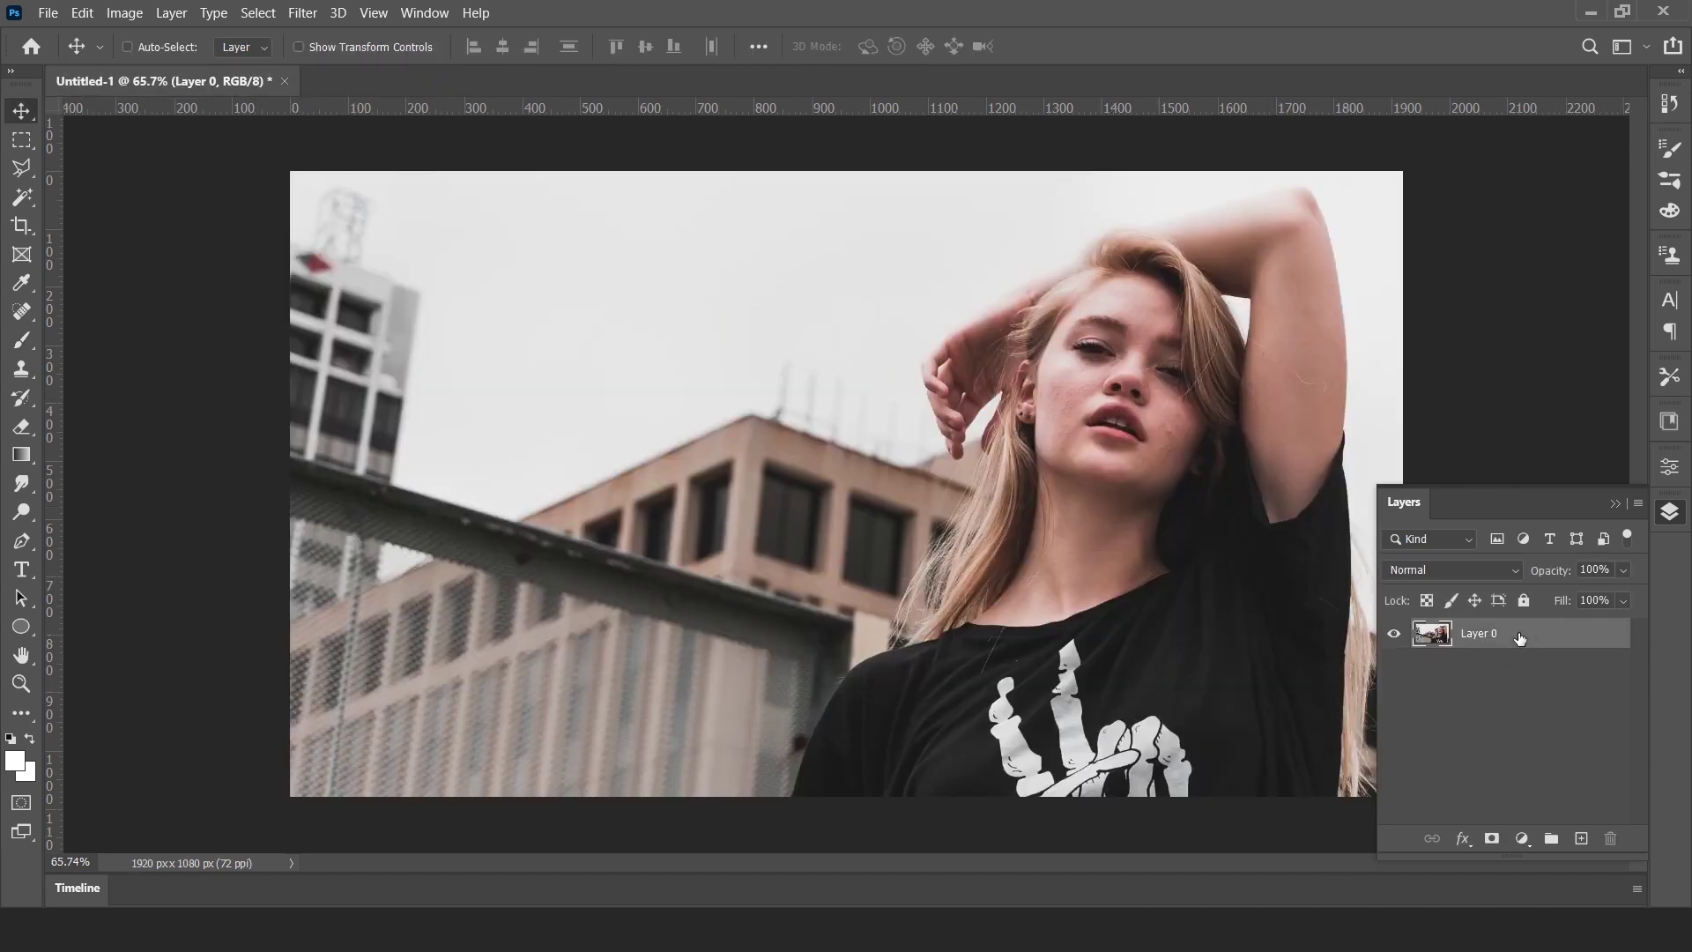
{"action": "left_click", "coordinate": [1512, 705]}
{"action": "left_click", "coordinate": [1522, 838]}
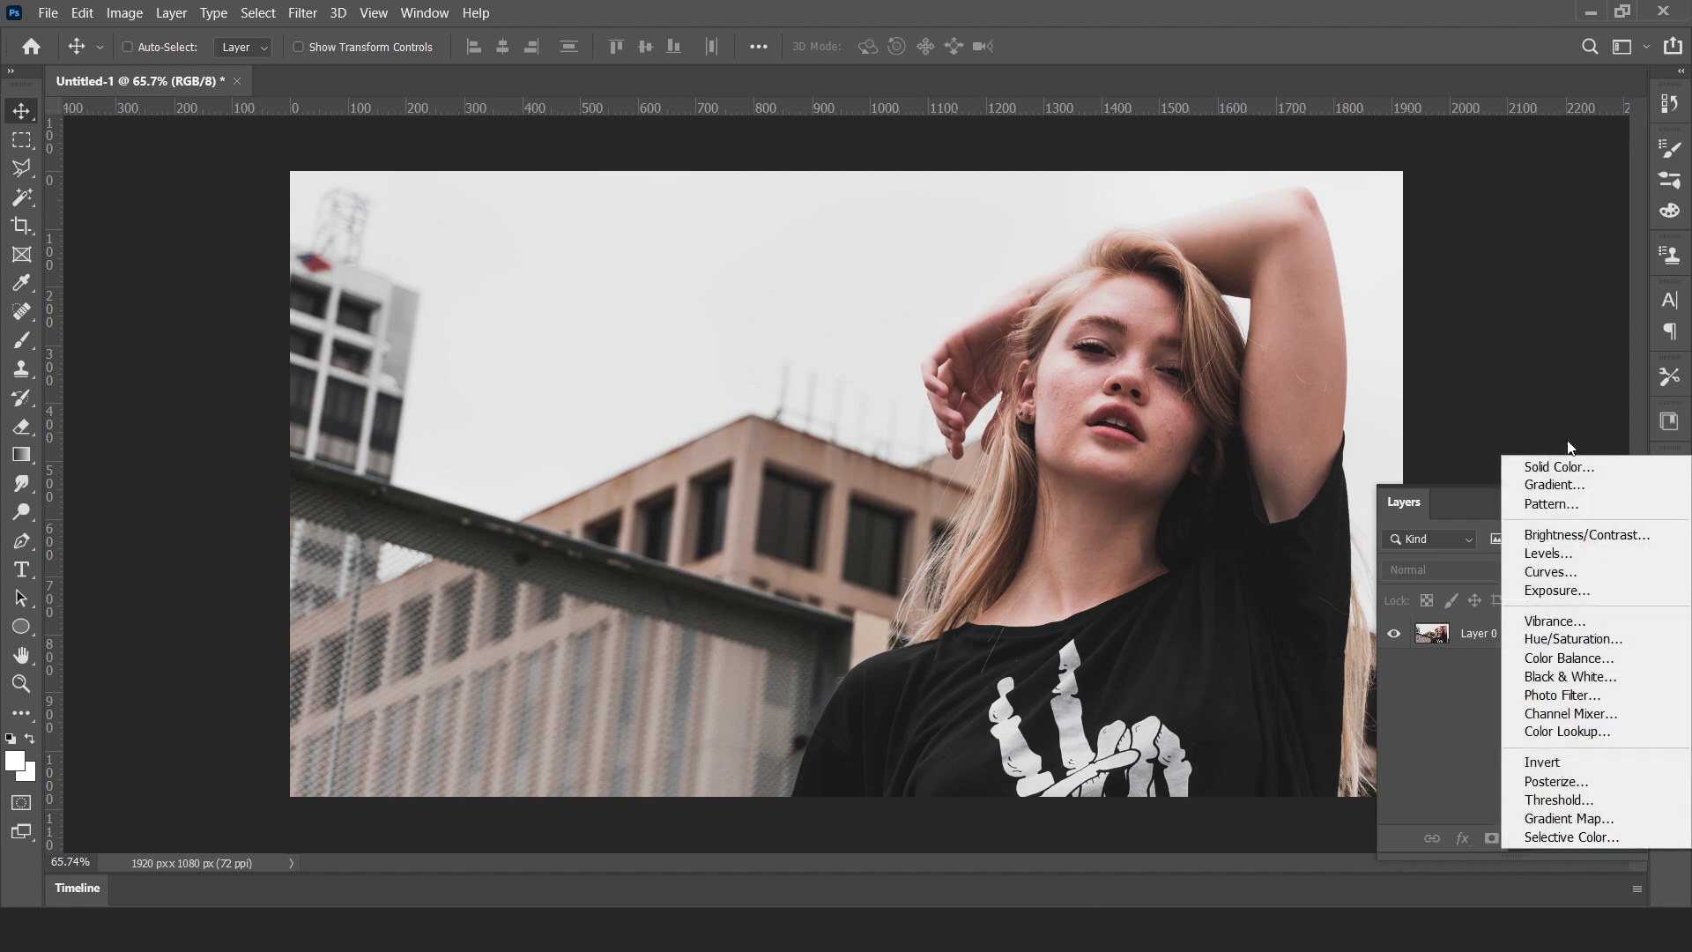
{"action": "left_click", "coordinate": [1560, 466]}
{"action": "left_click_drag", "start_coordinate": [1264, 498], "coordinate": [1014, 713]}
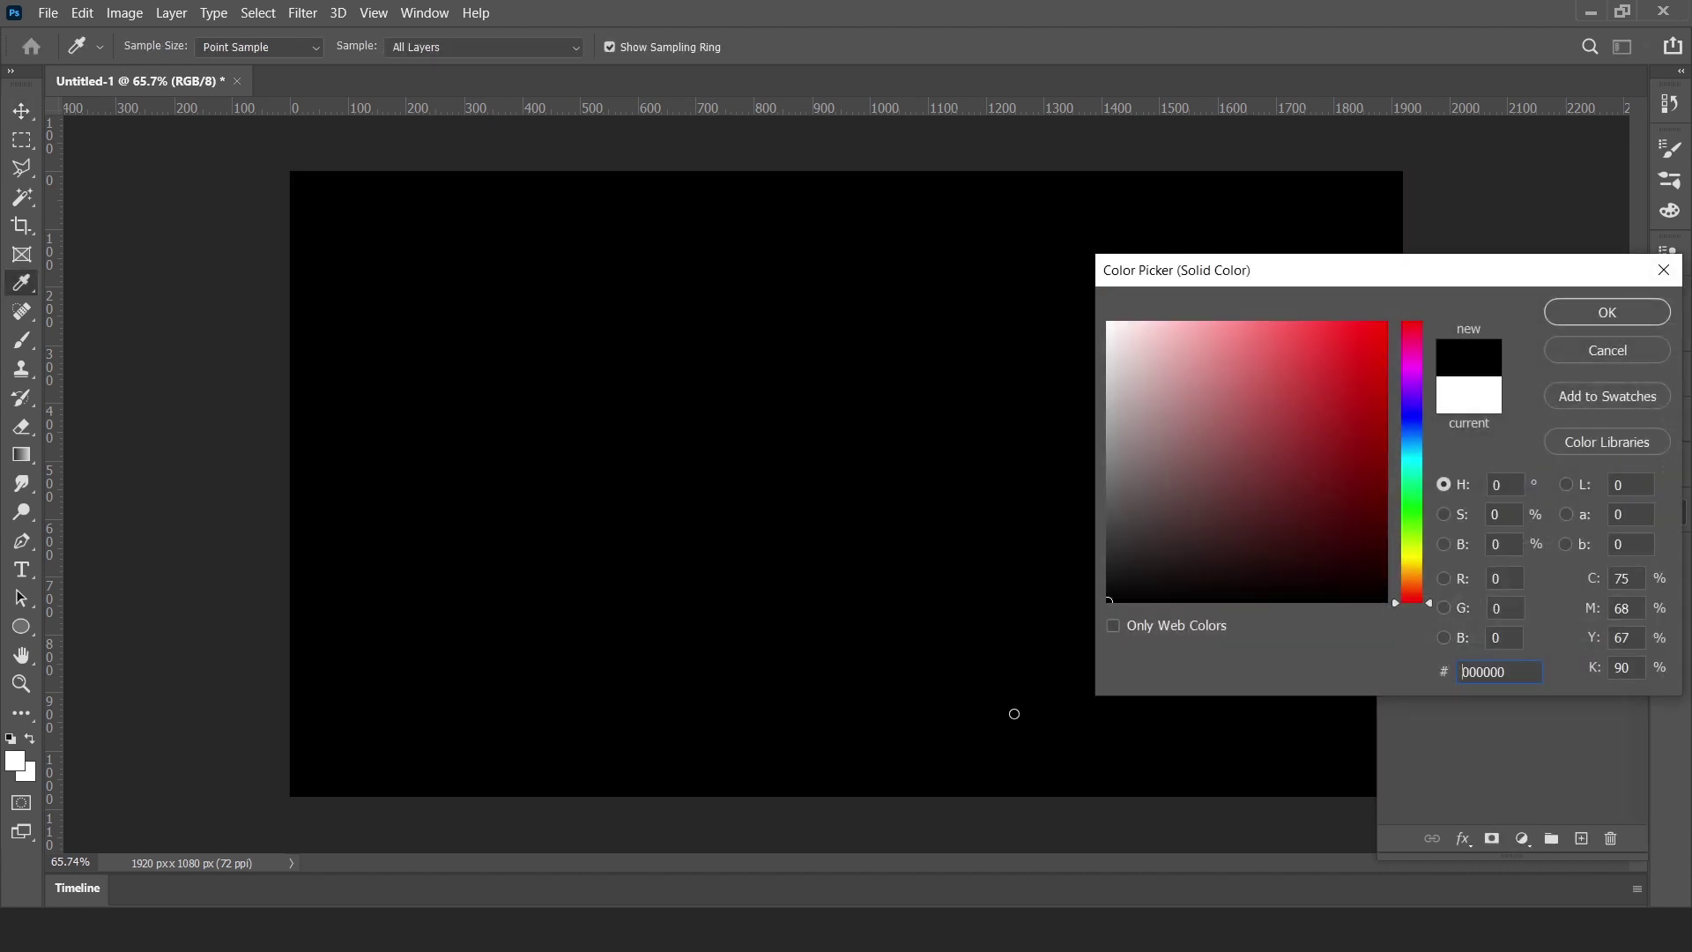
{"action": "left_click", "coordinate": [1623, 309]}
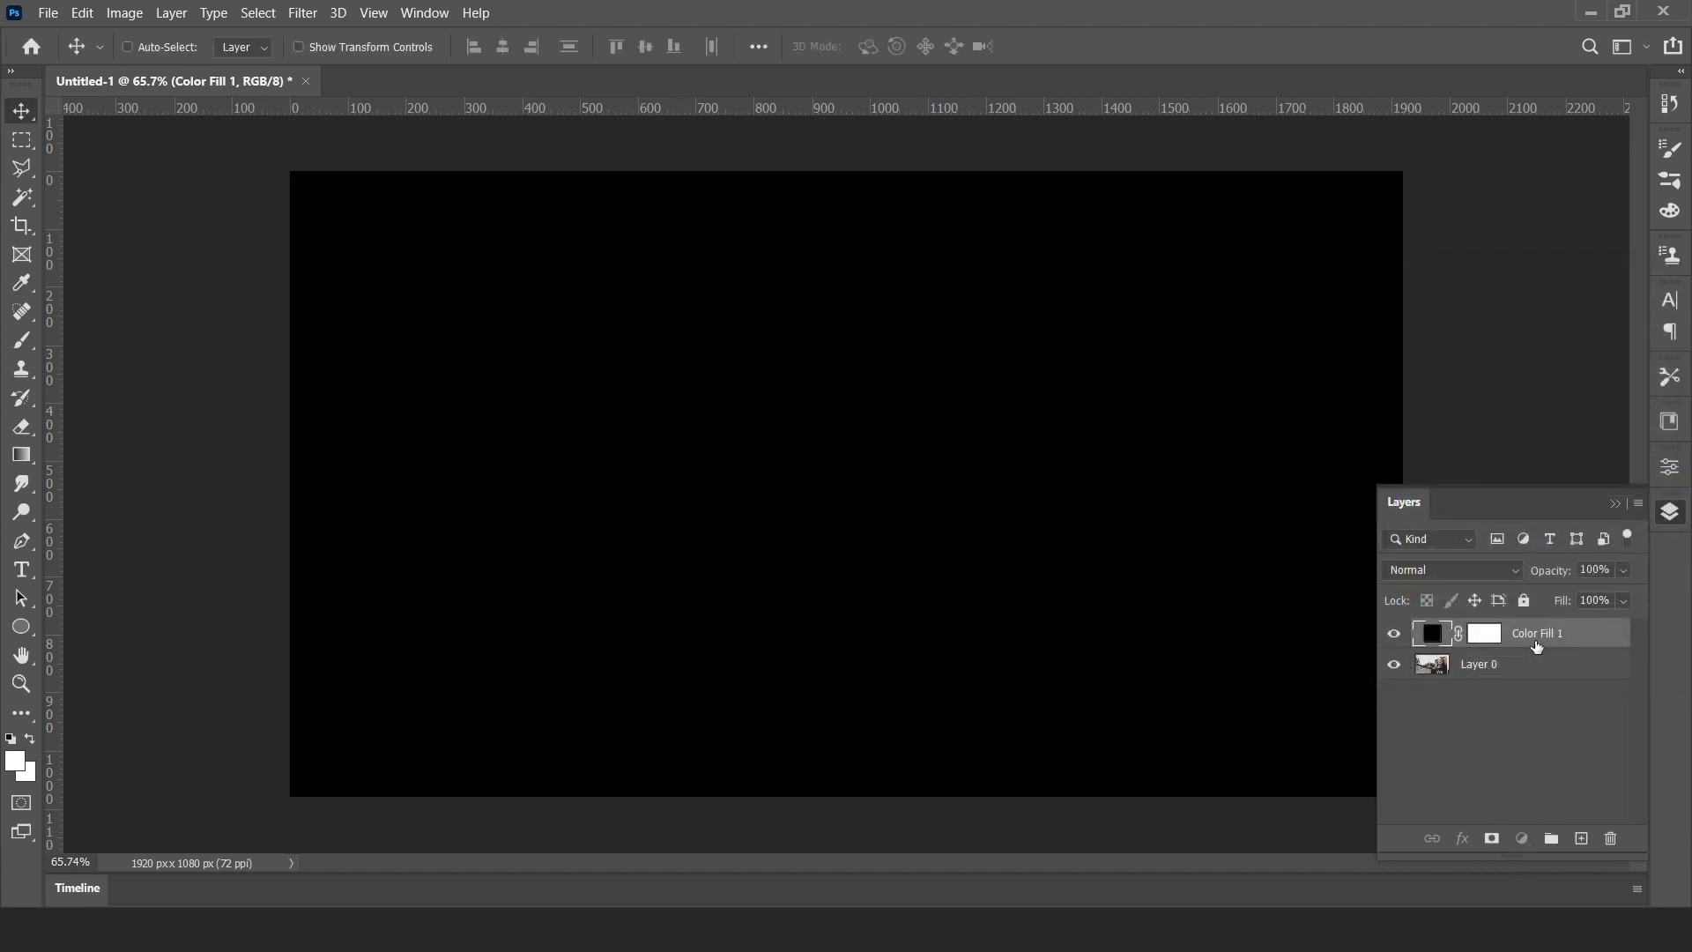
{"action": "left_click_drag", "start_coordinate": [1536, 648], "coordinate": [1540, 677]}
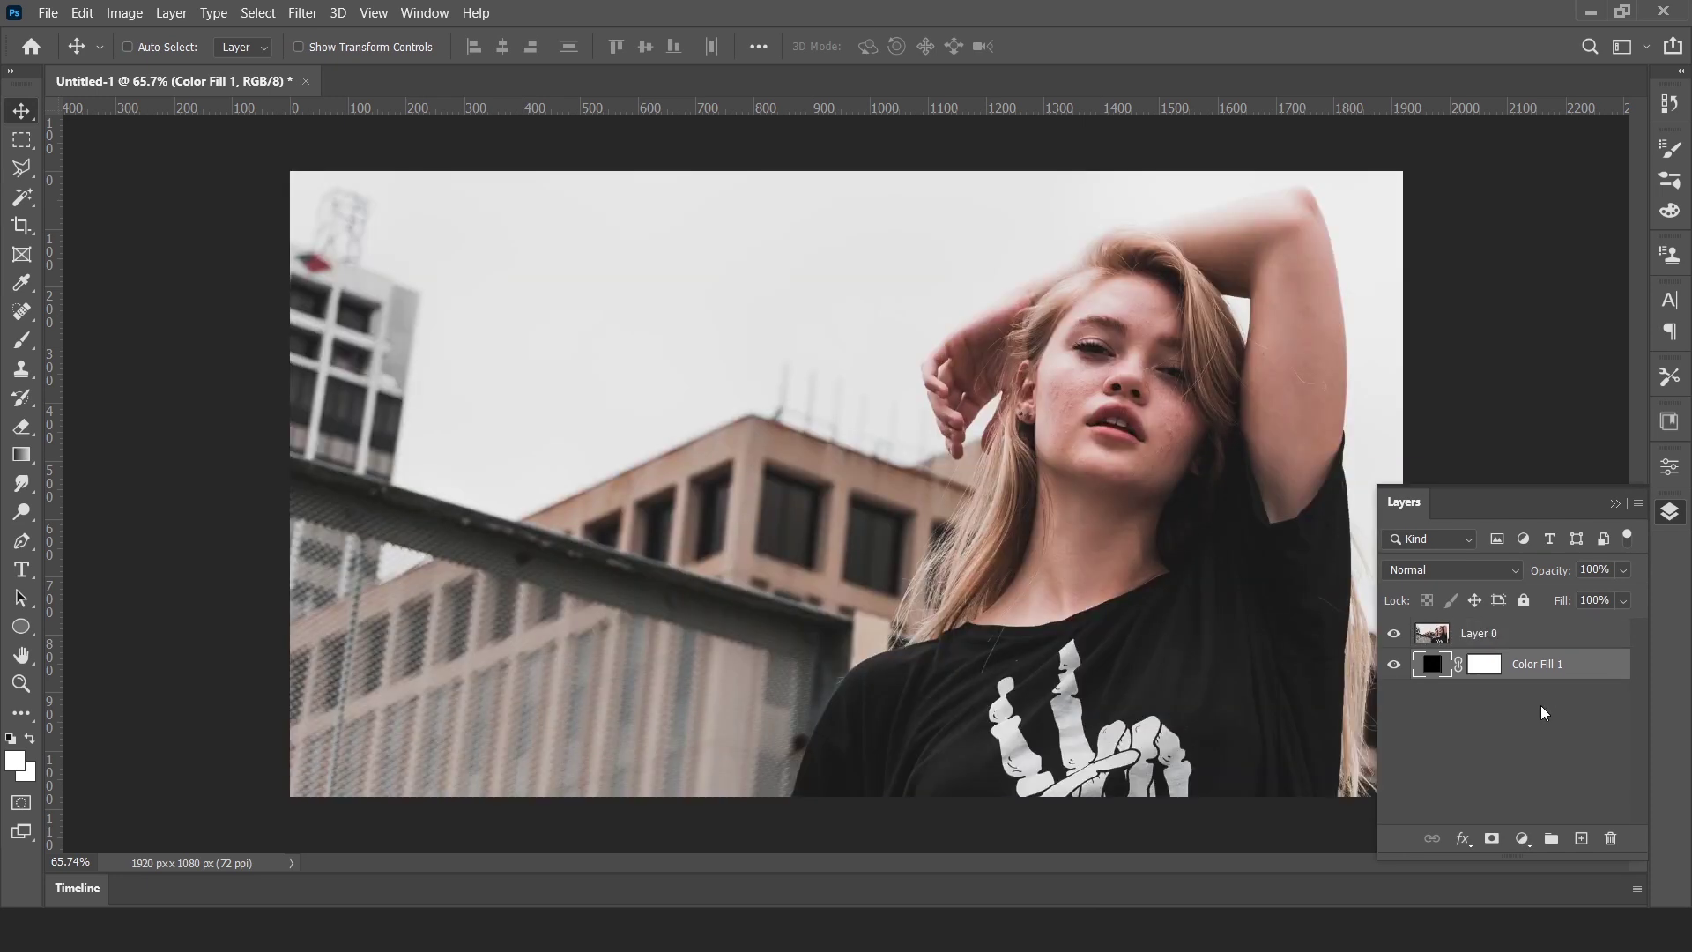
Hide the portrait layer and add a new empty layer directly above the black fill layer.
{"action": "left_click", "coordinate": [1550, 636]}
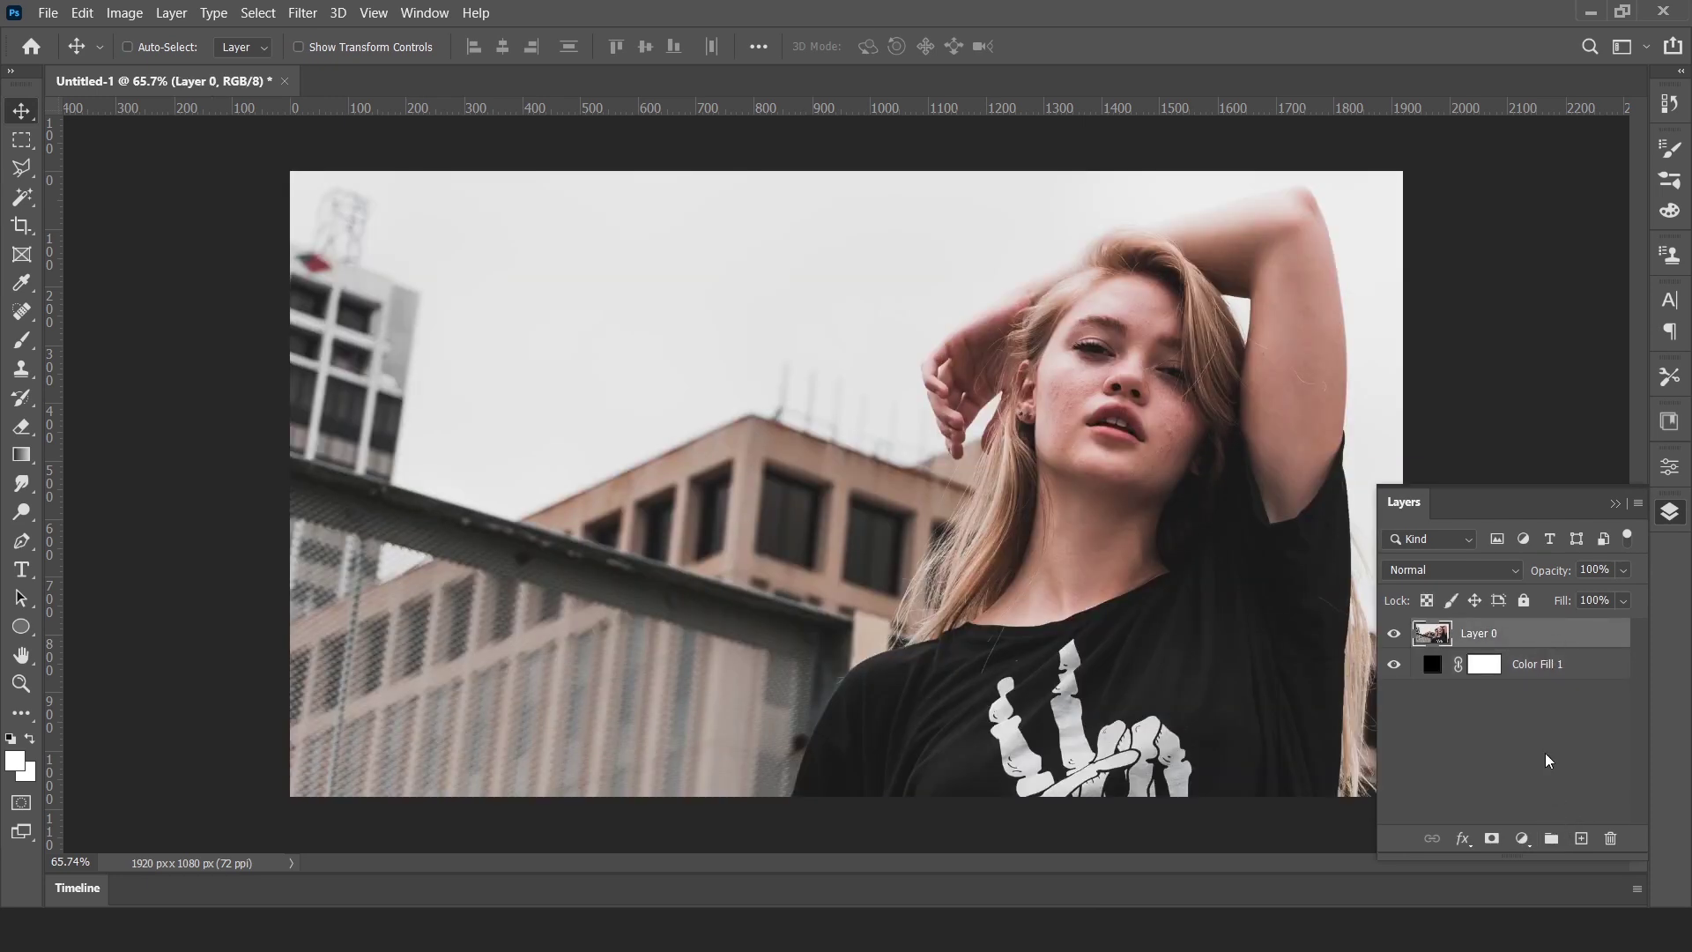
{"action": "left_click", "coordinate": [1546, 754]}
{"action": "left_click", "coordinate": [1532, 640]}
{"action": "left_click", "coordinate": [1395, 636]}
{"action": "left_click", "coordinate": [1541, 671]}
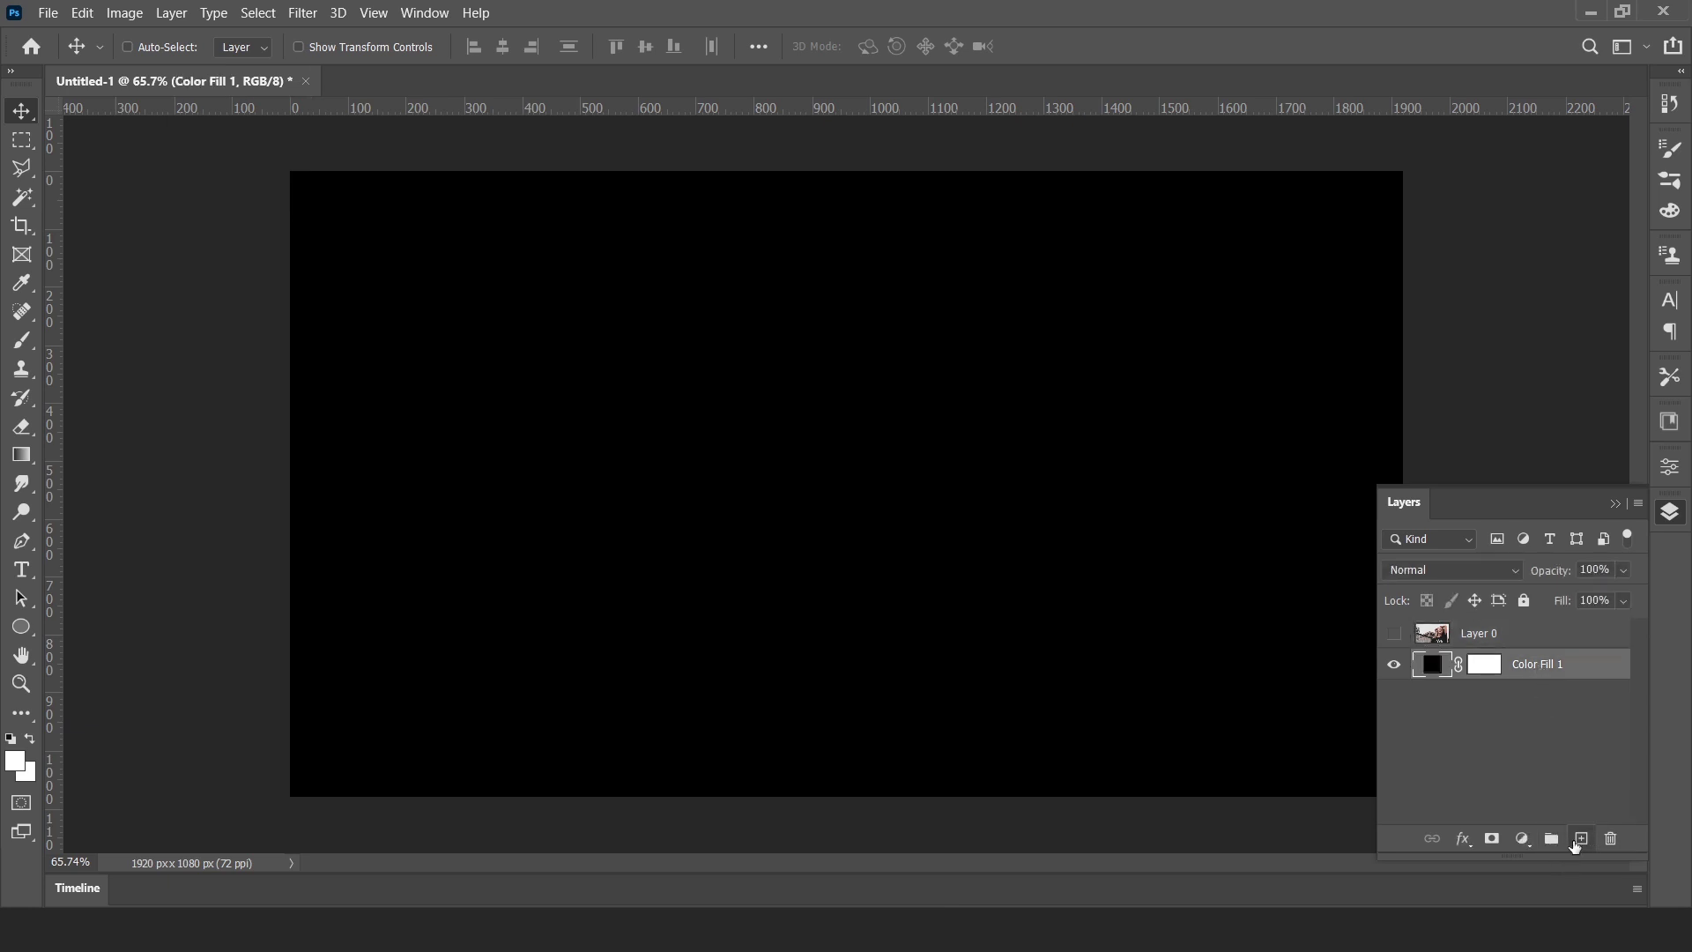
{"action": "left_click", "coordinate": [1581, 838]}
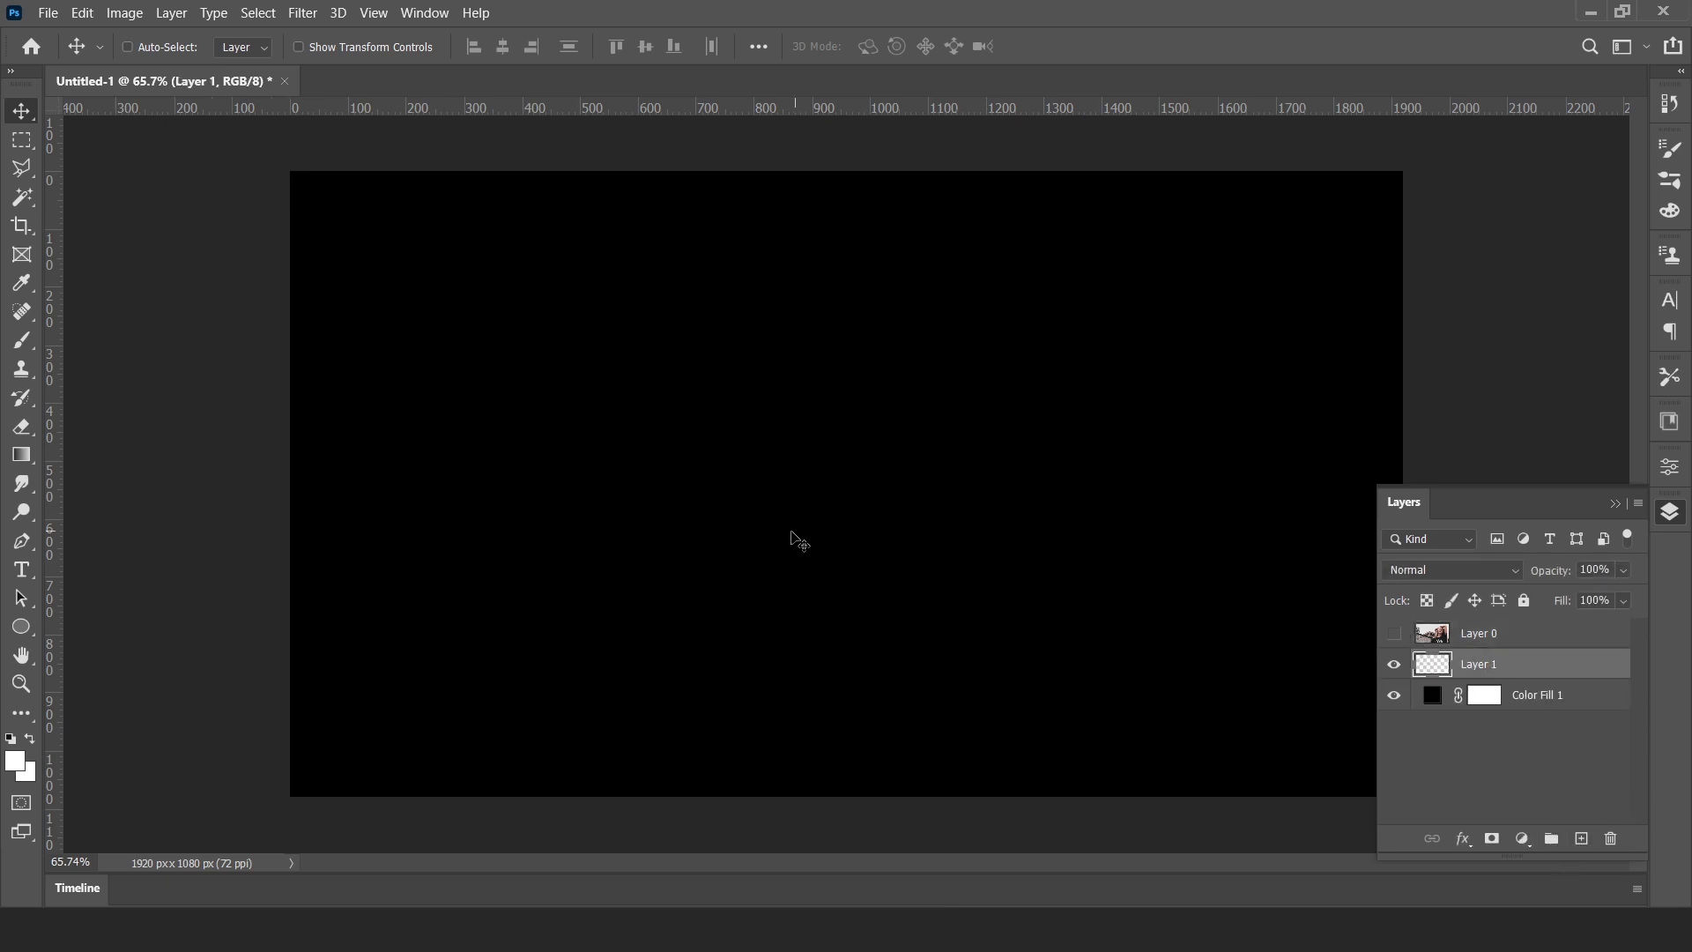
Activate the Brush tool with the LOVE brush tip for painting on the empty layer.
{"action": "right_click", "coordinate": [575, 441]}
{"action": "left_click", "coordinate": [529, 414]}
{"action": "left_click", "coordinate": [21, 340]}
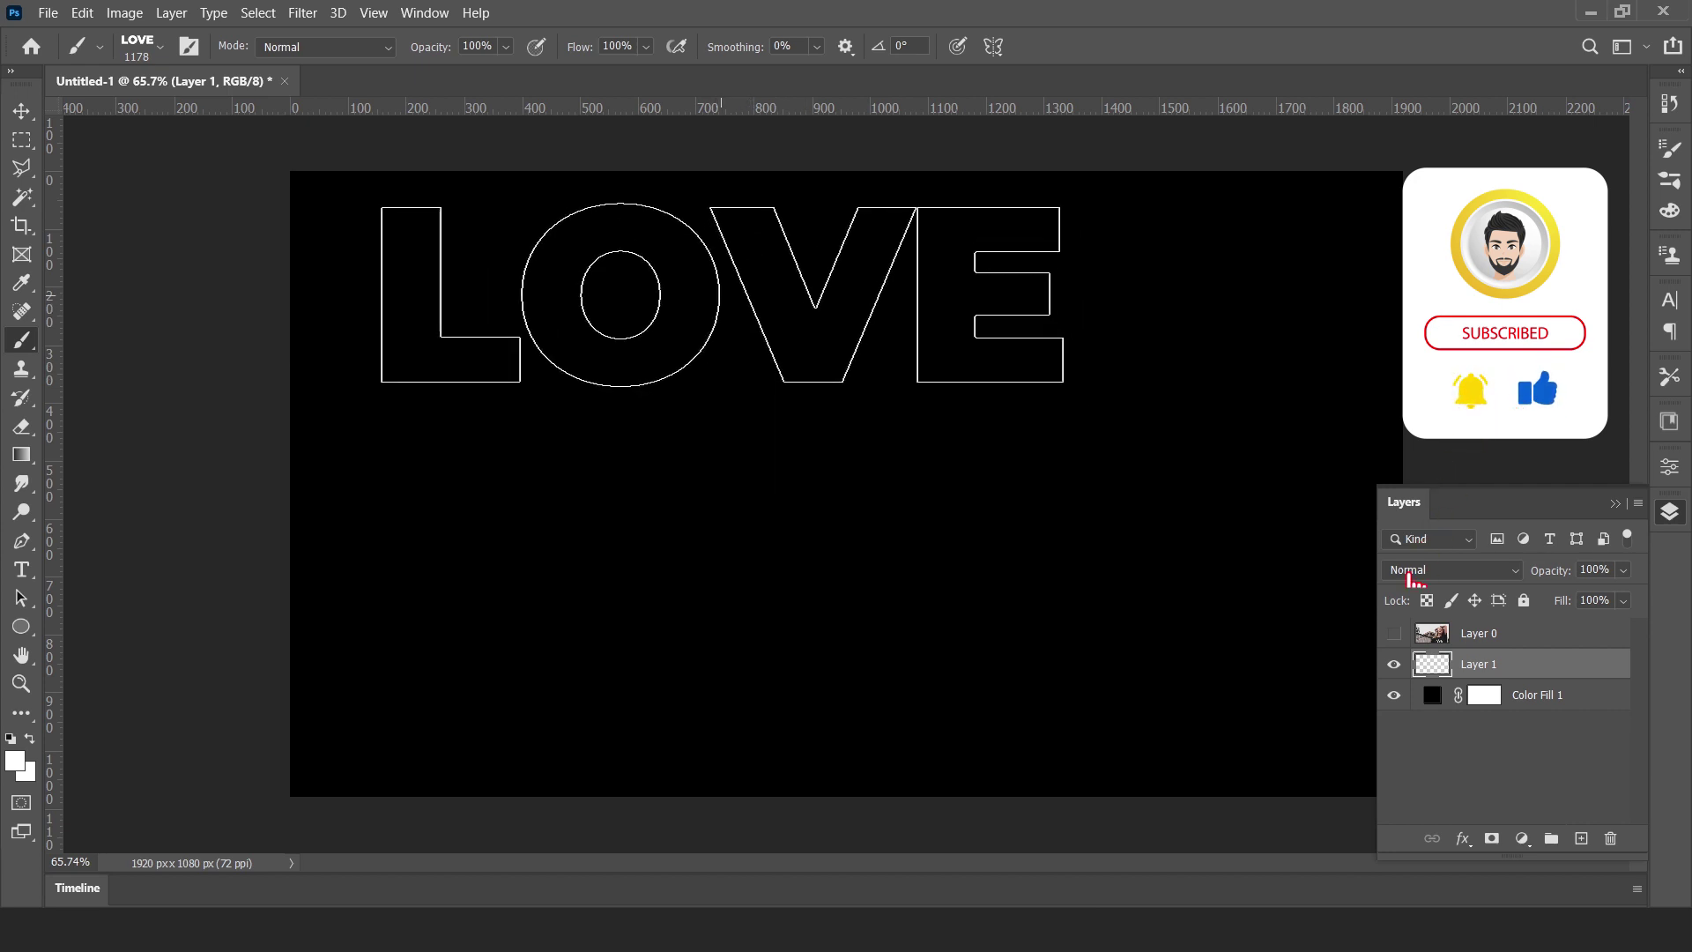
{"action": "mouse_move", "coordinate": [710, 295]}
{"action": "left_mouse_down"}
{"action": "mouse_move", "coordinate": [716, 640]}
{"action": "mouse_move", "coordinate": [729, 392]}
{"action": "mouse_move", "coordinate": [816, 284]}
{"action": "mouse_move", "coordinate": [983, 278]}
{"action": "mouse_move", "coordinate": [829, 377]}
{"action": "mouse_move", "coordinate": [681, 638]}
{"action": "mouse_move", "coordinate": [884, 640]}
{"action": "mouse_move", "coordinate": [1121, 326]}
{"action": "mouse_move", "coordinate": [709, 585]}
{"action": "mouse_move", "coordinate": [811, 392]}
{"action": "mouse_move", "coordinate": [711, 594]}
{"action": "mouse_move", "coordinate": [888, 438]}
{"action": "mouse_move", "coordinate": [717, 476]}
{"action": "left_mouse_up"}
{"action": "key", "text": "ctrl+z"}
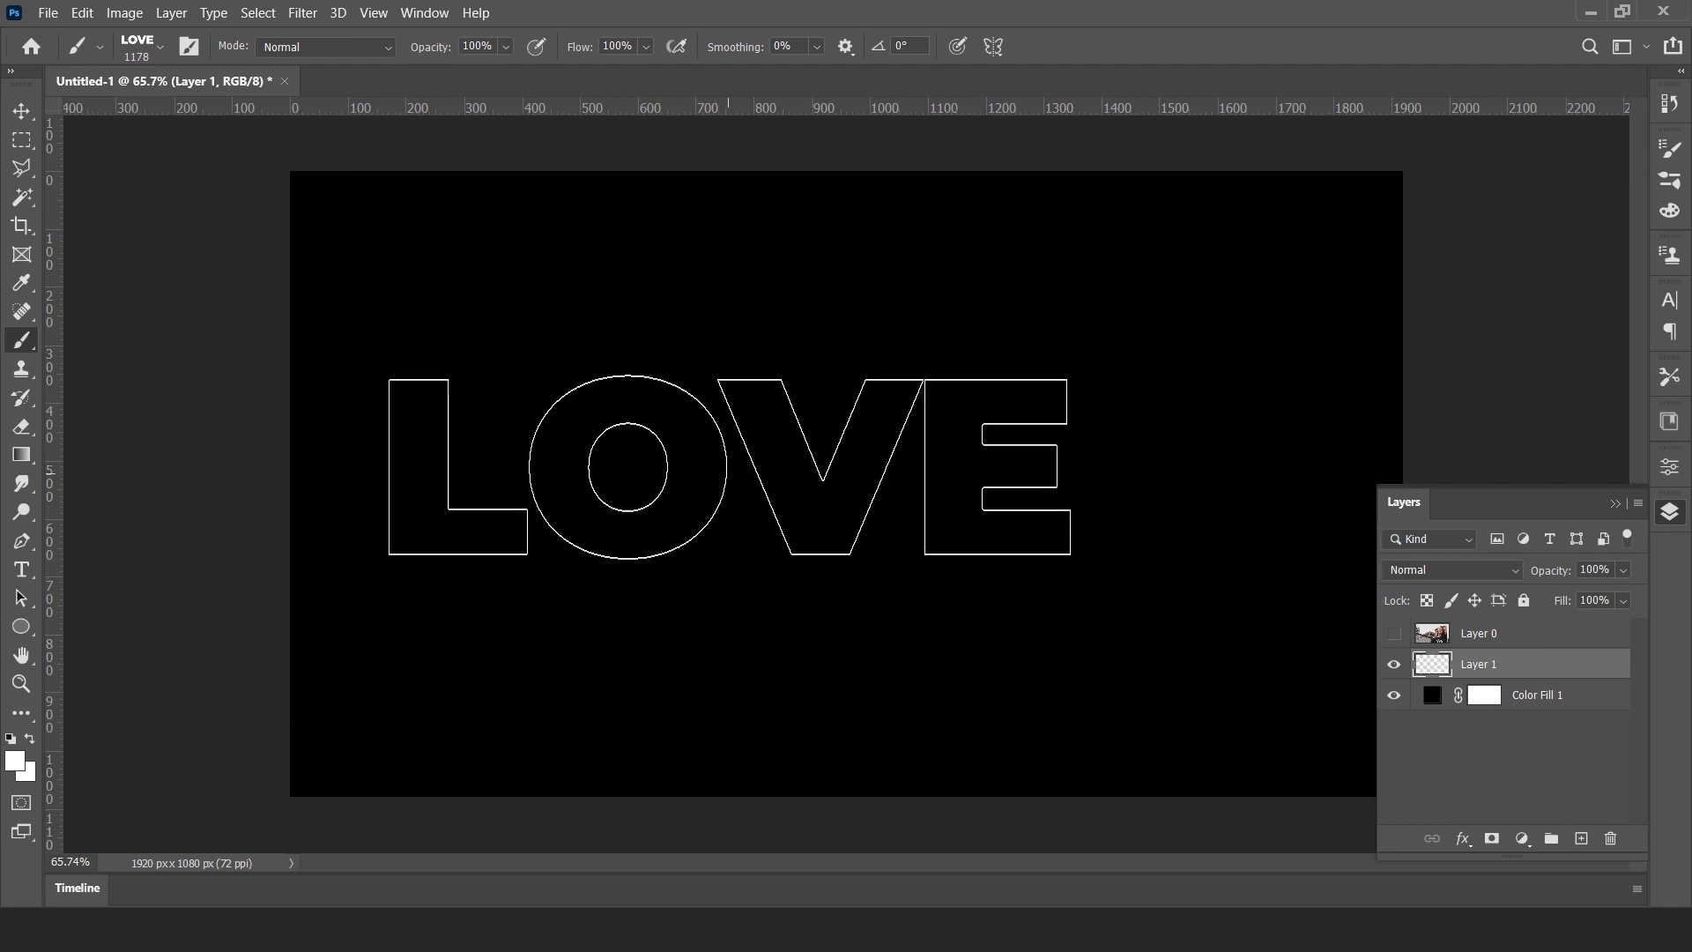
Set the LOVE brush tip's spacing to 192% in the brush settings.
{"action": "right_click", "coordinate": [740, 388]}
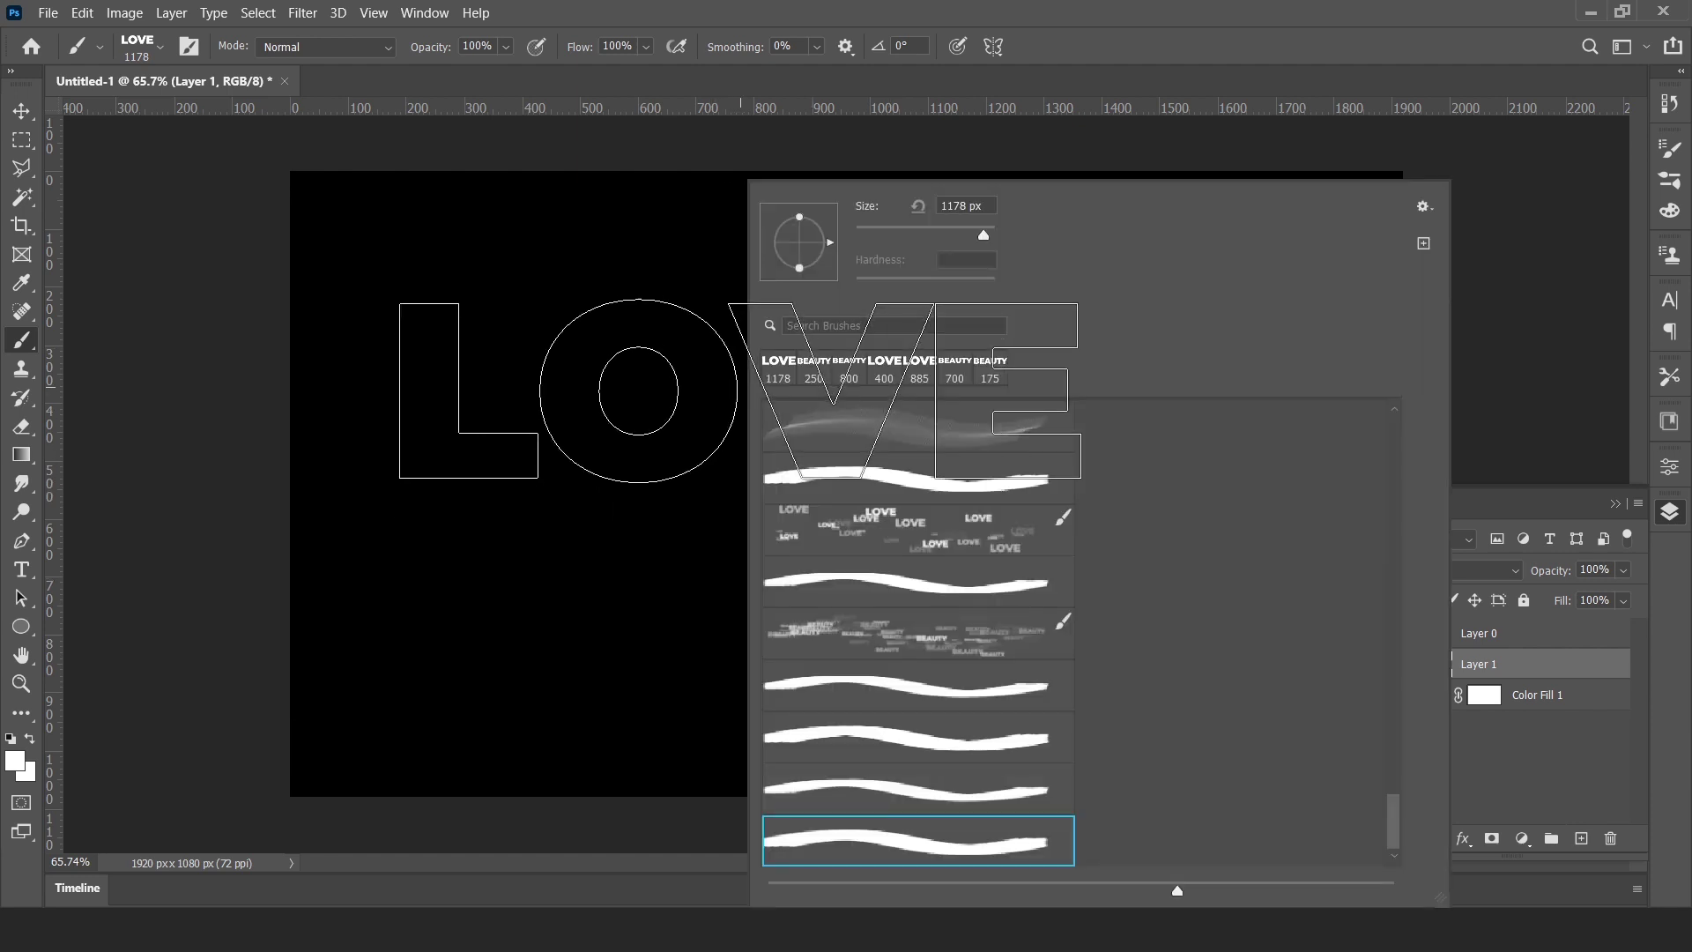
{"action": "left_click", "coordinate": [1671, 156]}
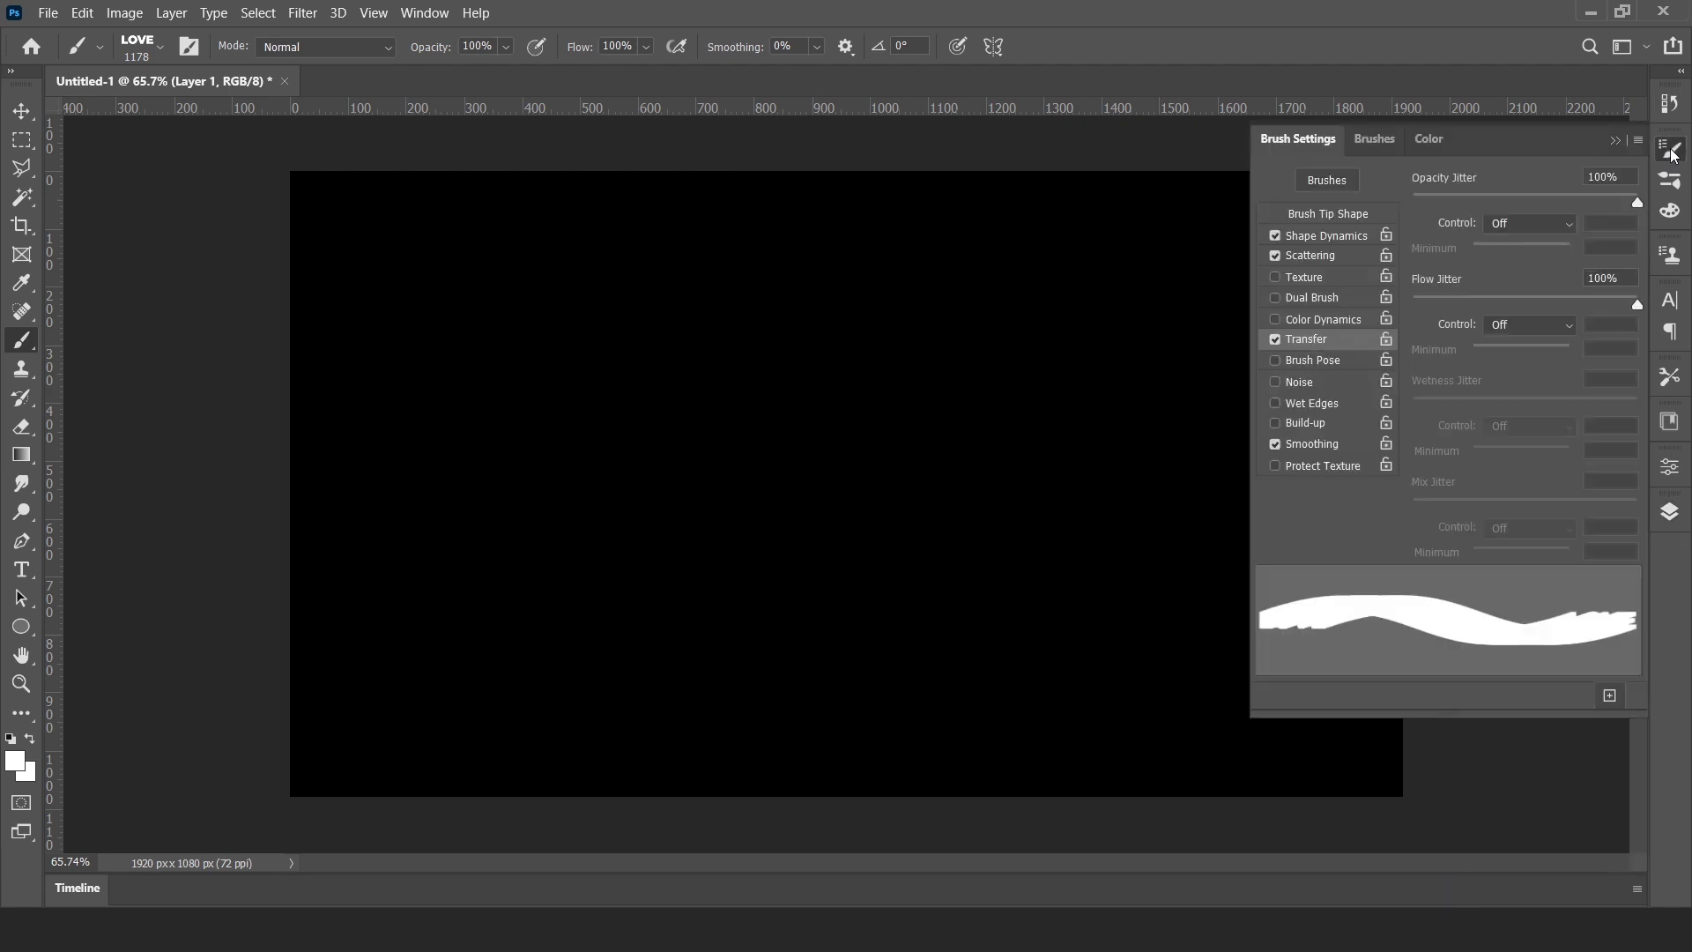
{"action": "left_click", "coordinate": [1679, 153]}
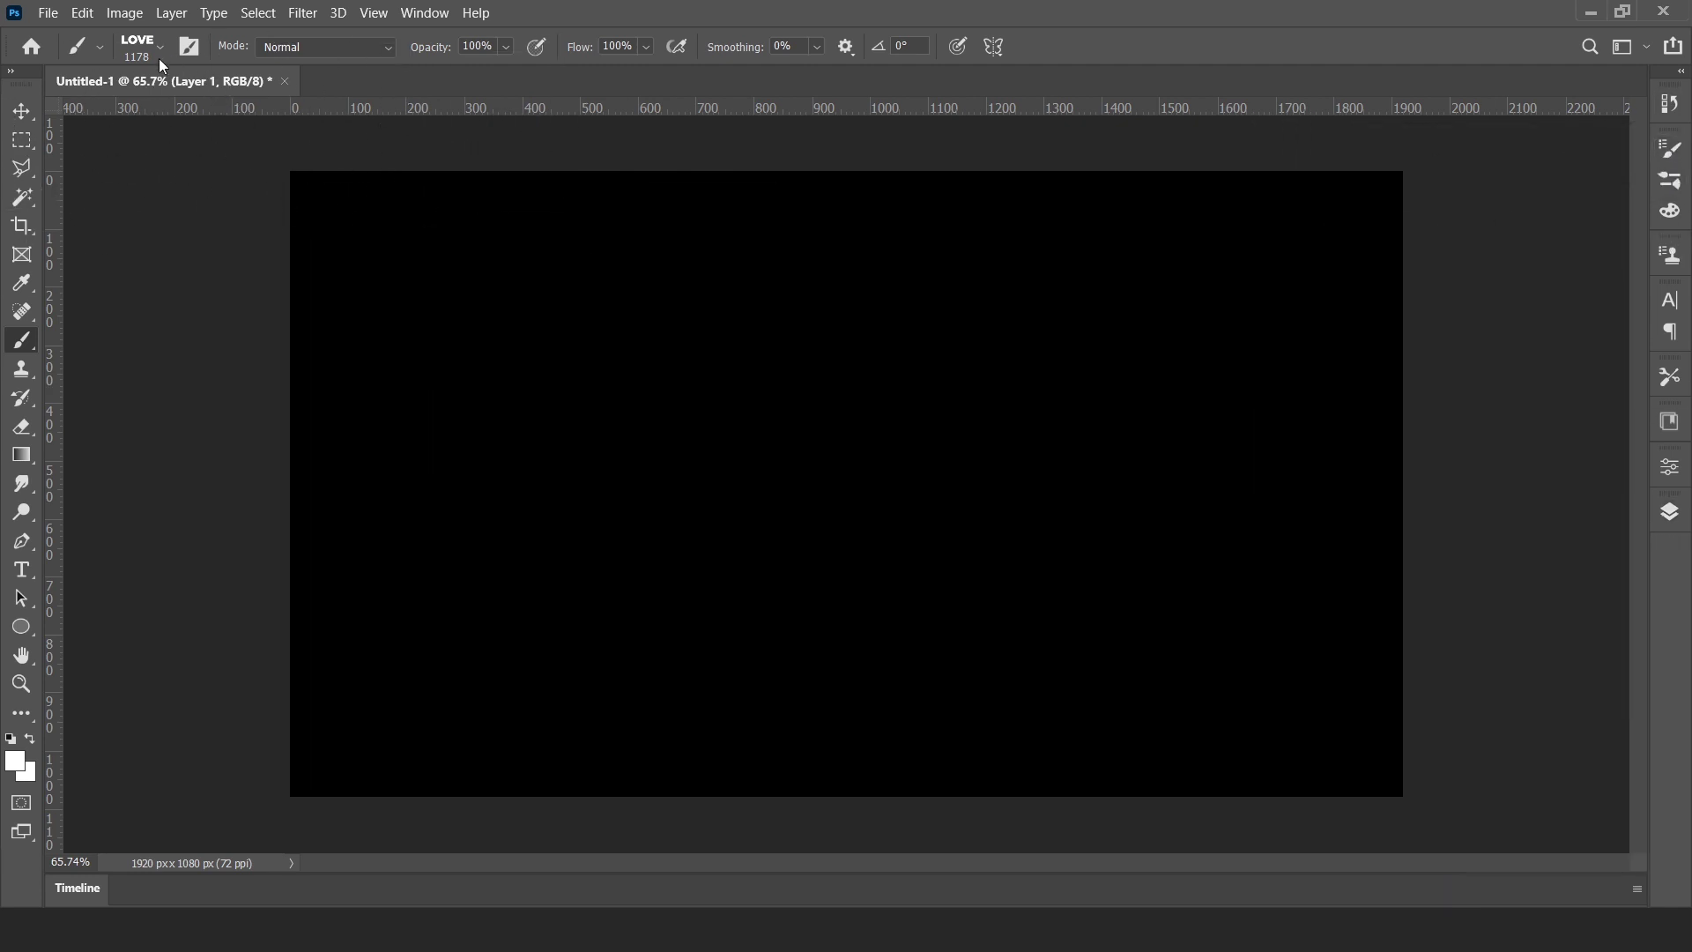
{"action": "left_click", "coordinate": [189, 49]}
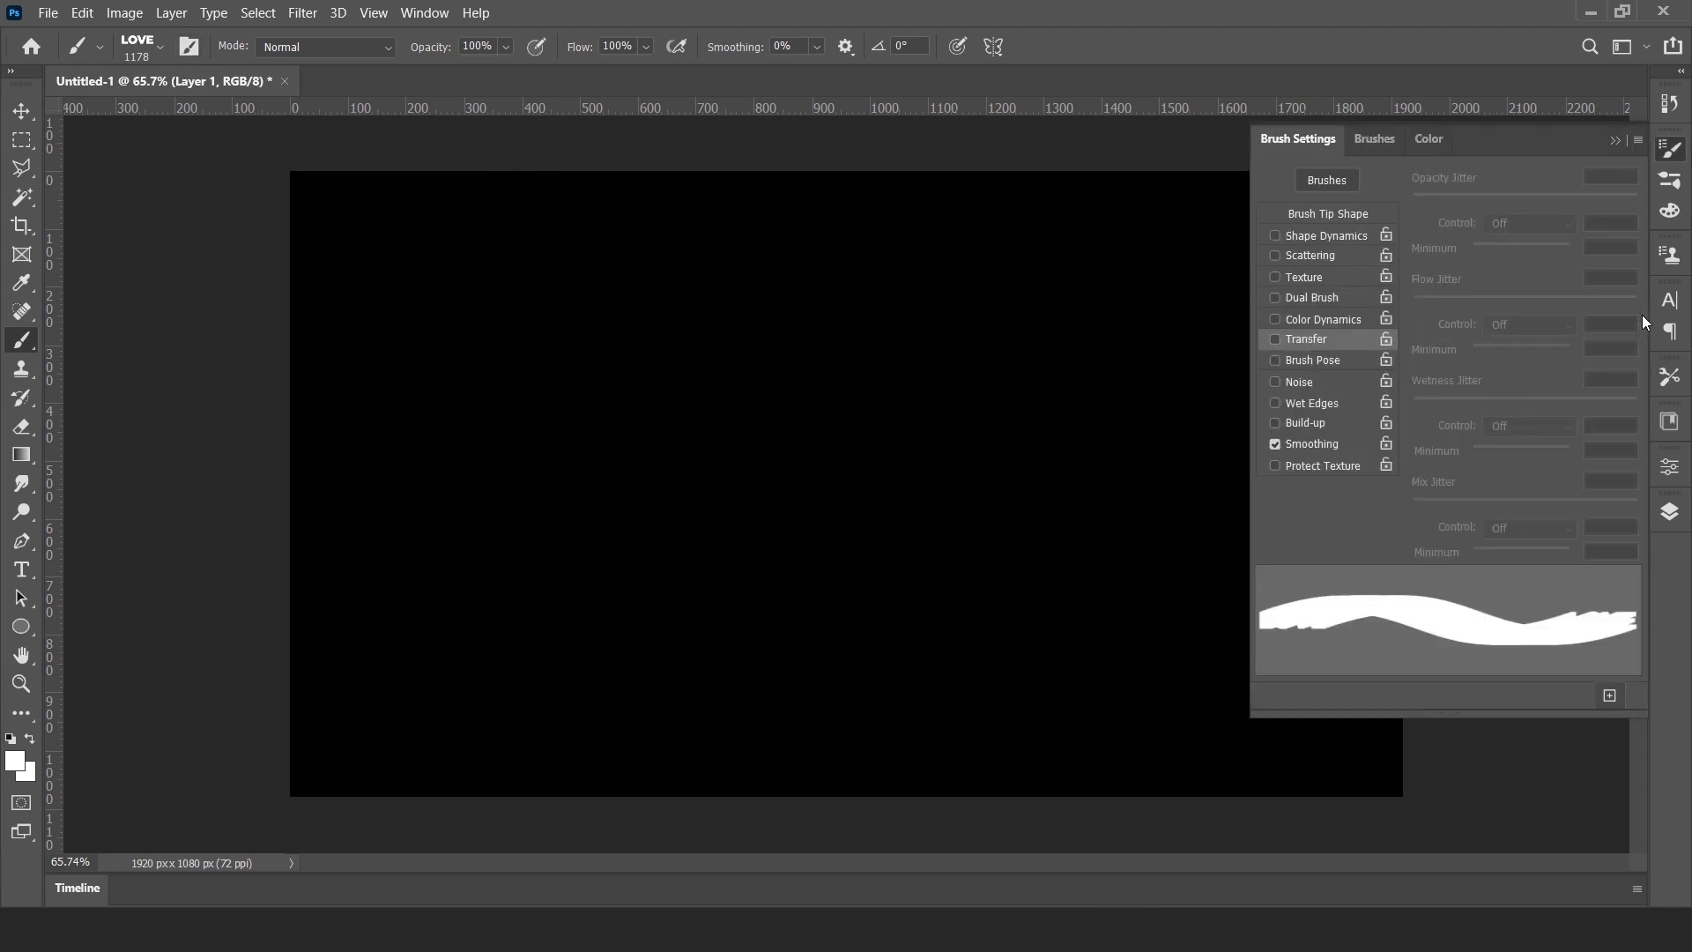
{"action": "left_click", "coordinate": [1319, 217]}
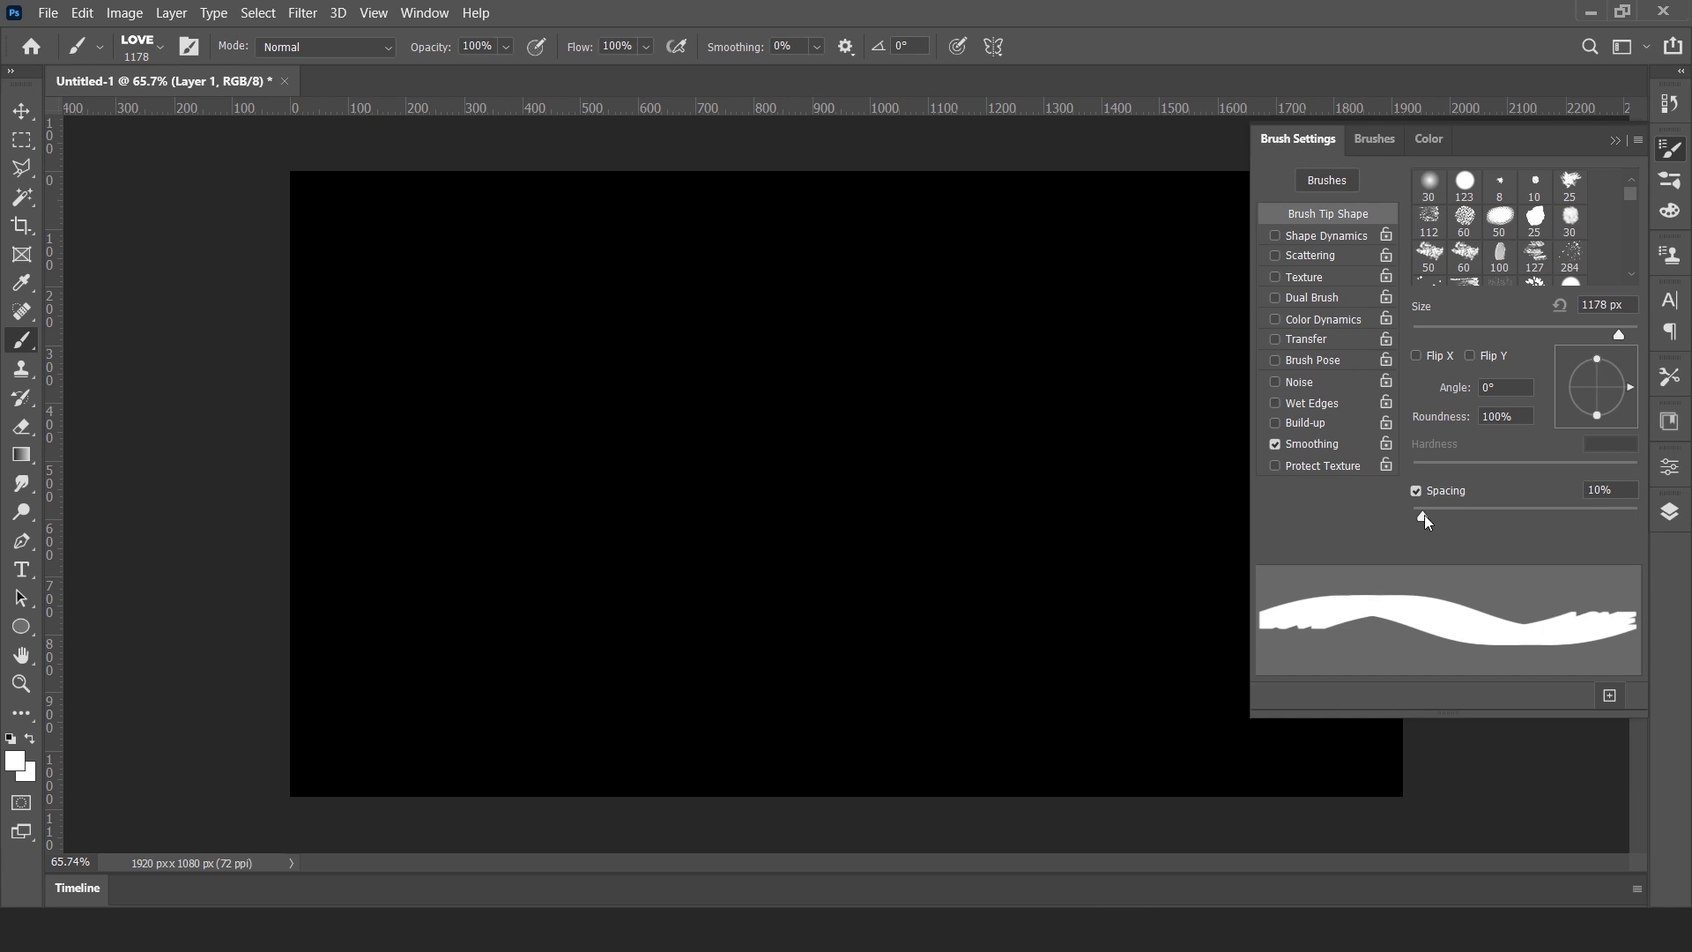
{"action": "left_click_drag", "start_coordinate": [1425, 520], "coordinate": [1577, 517]}
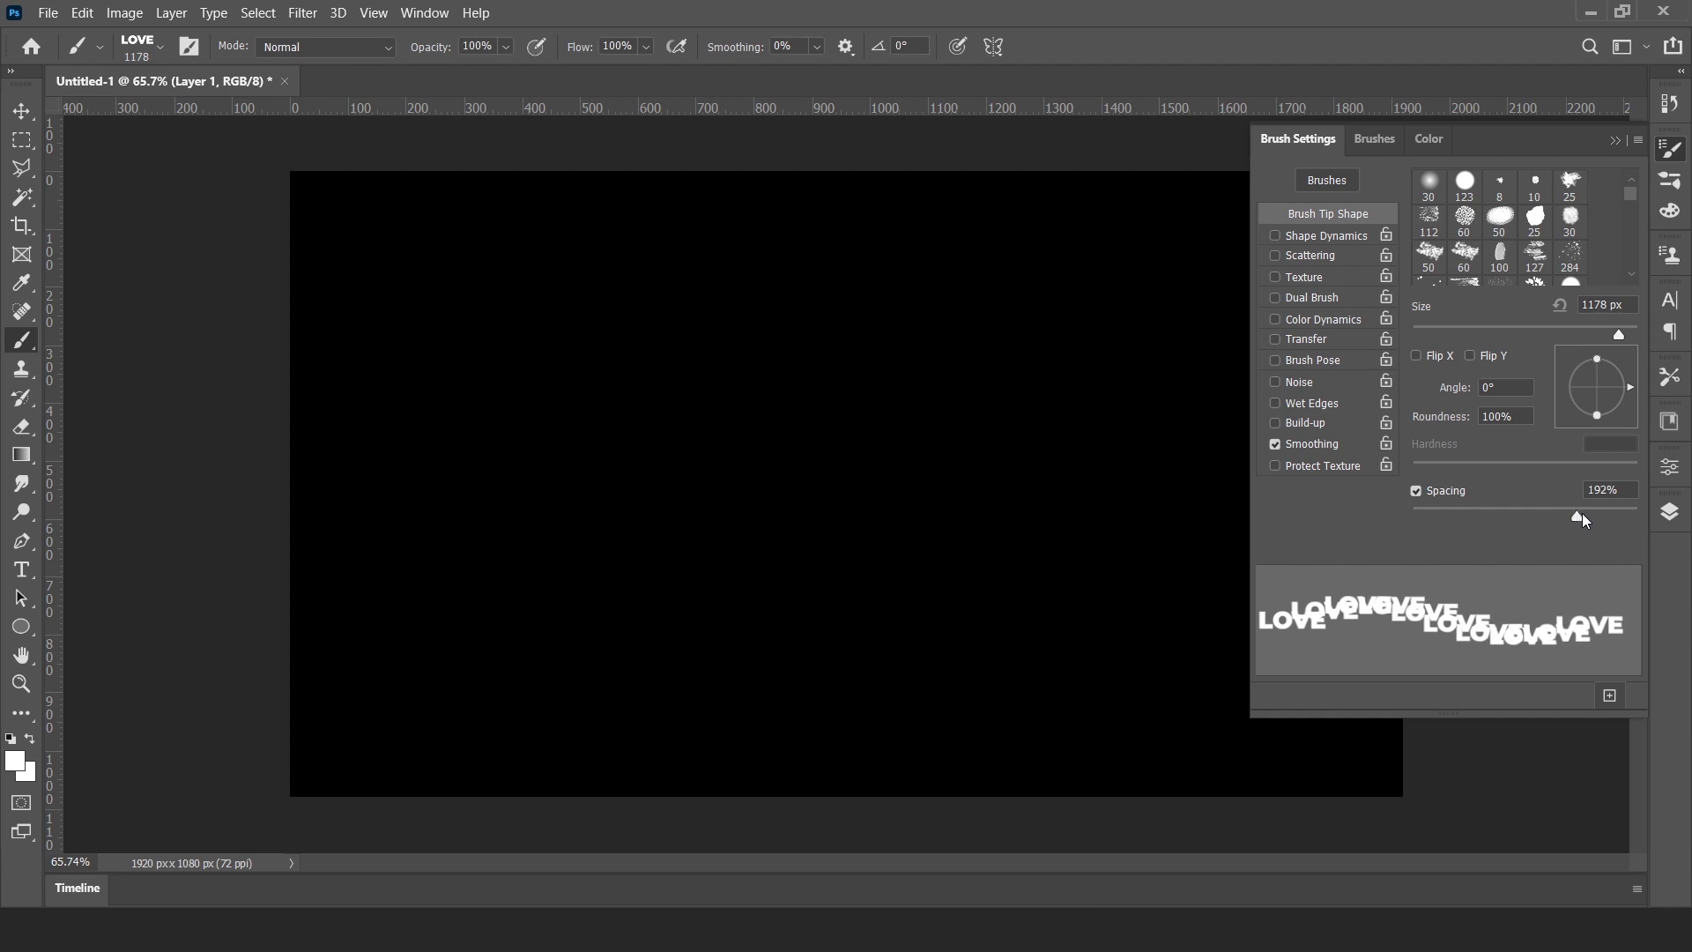
Enable Shape Dynamics for the LOVE brush with 100% size jitter, 19% minimum diameter and 0% angle jitter.
{"action": "left_click", "coordinate": [1313, 236]}
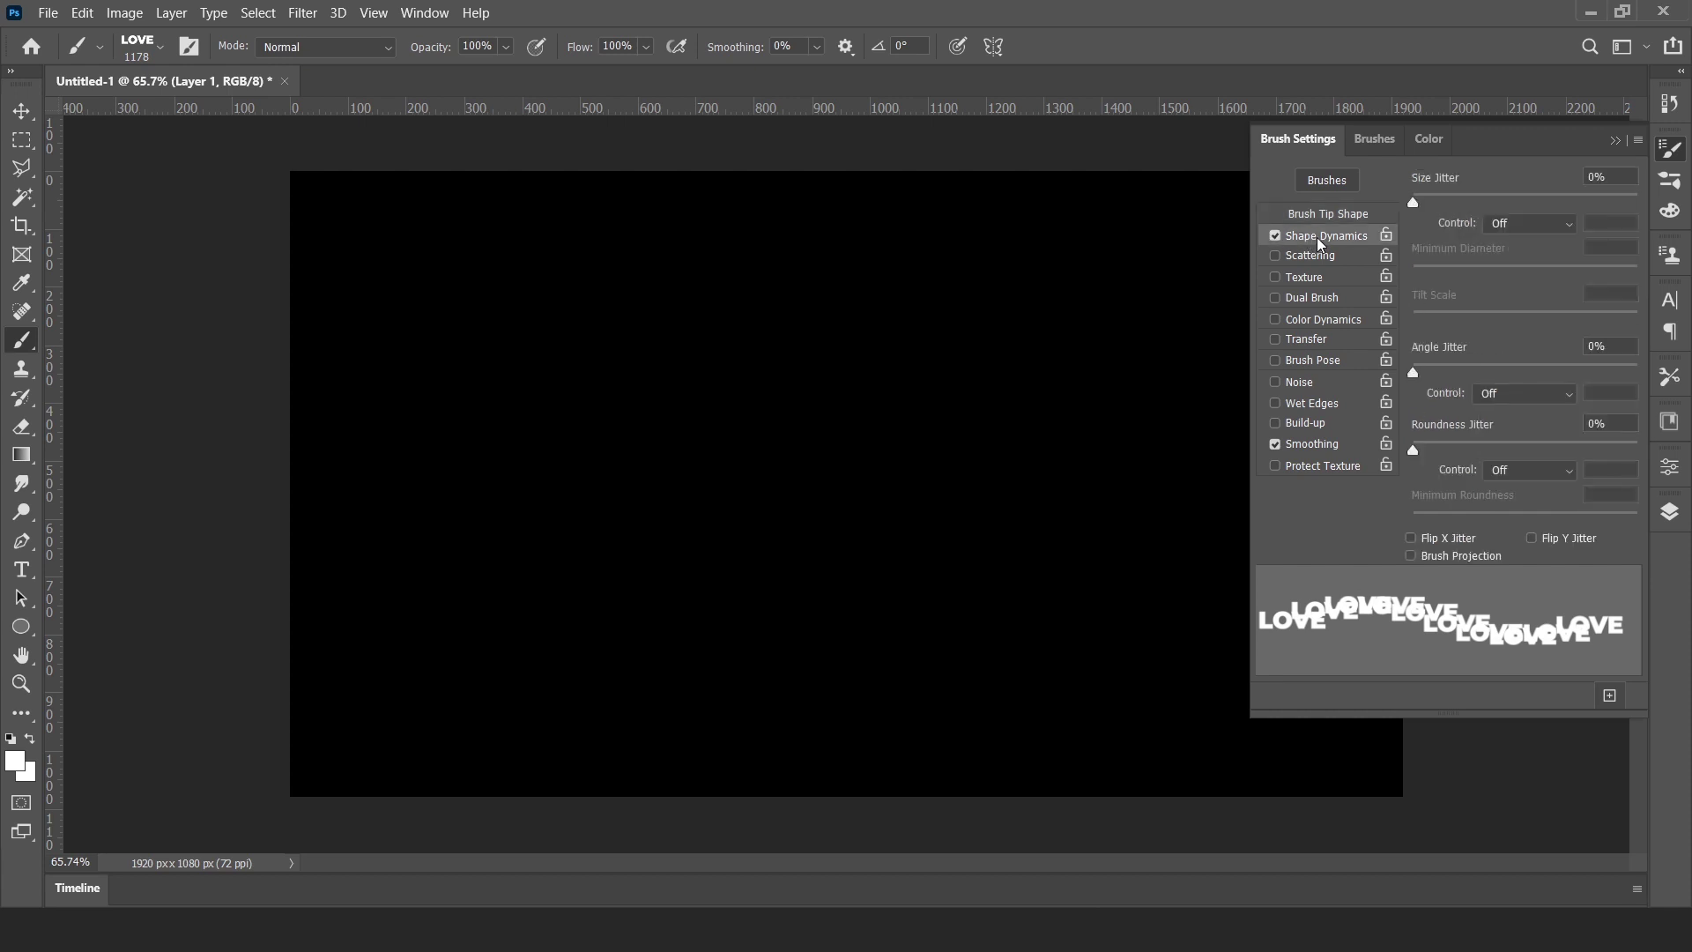
{"action": "left_click_drag", "start_coordinate": [1416, 203], "coordinate": [1648, 206]}
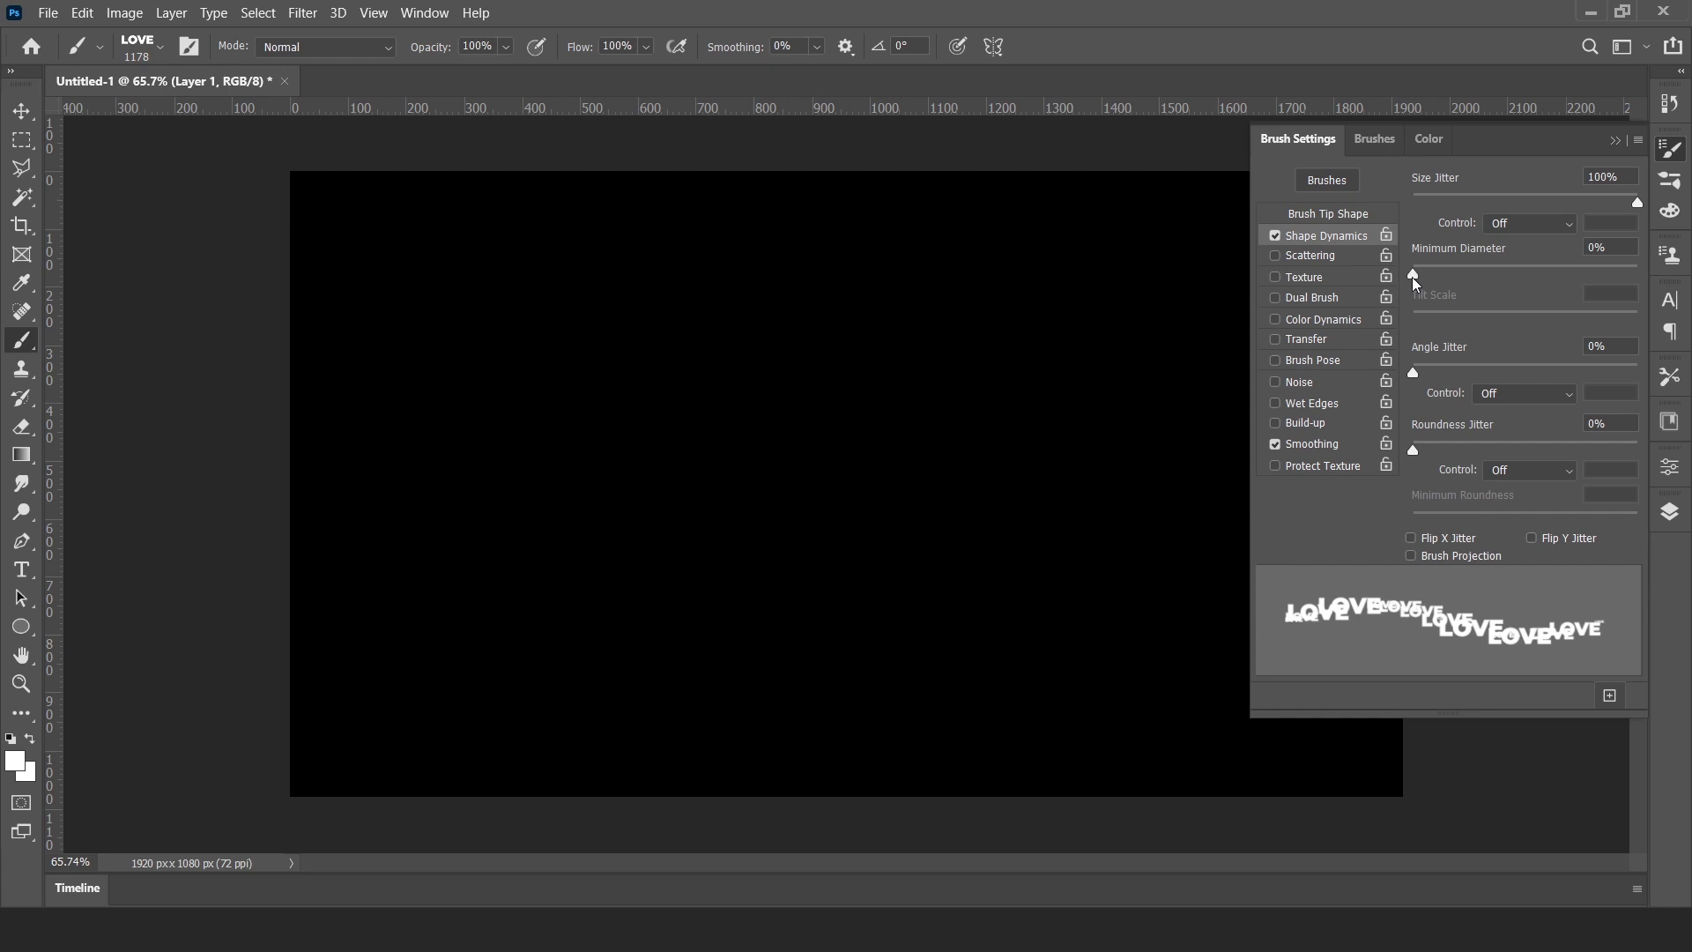
{"action": "left_click_drag", "start_coordinate": [1413, 275], "coordinate": [1456, 270]}
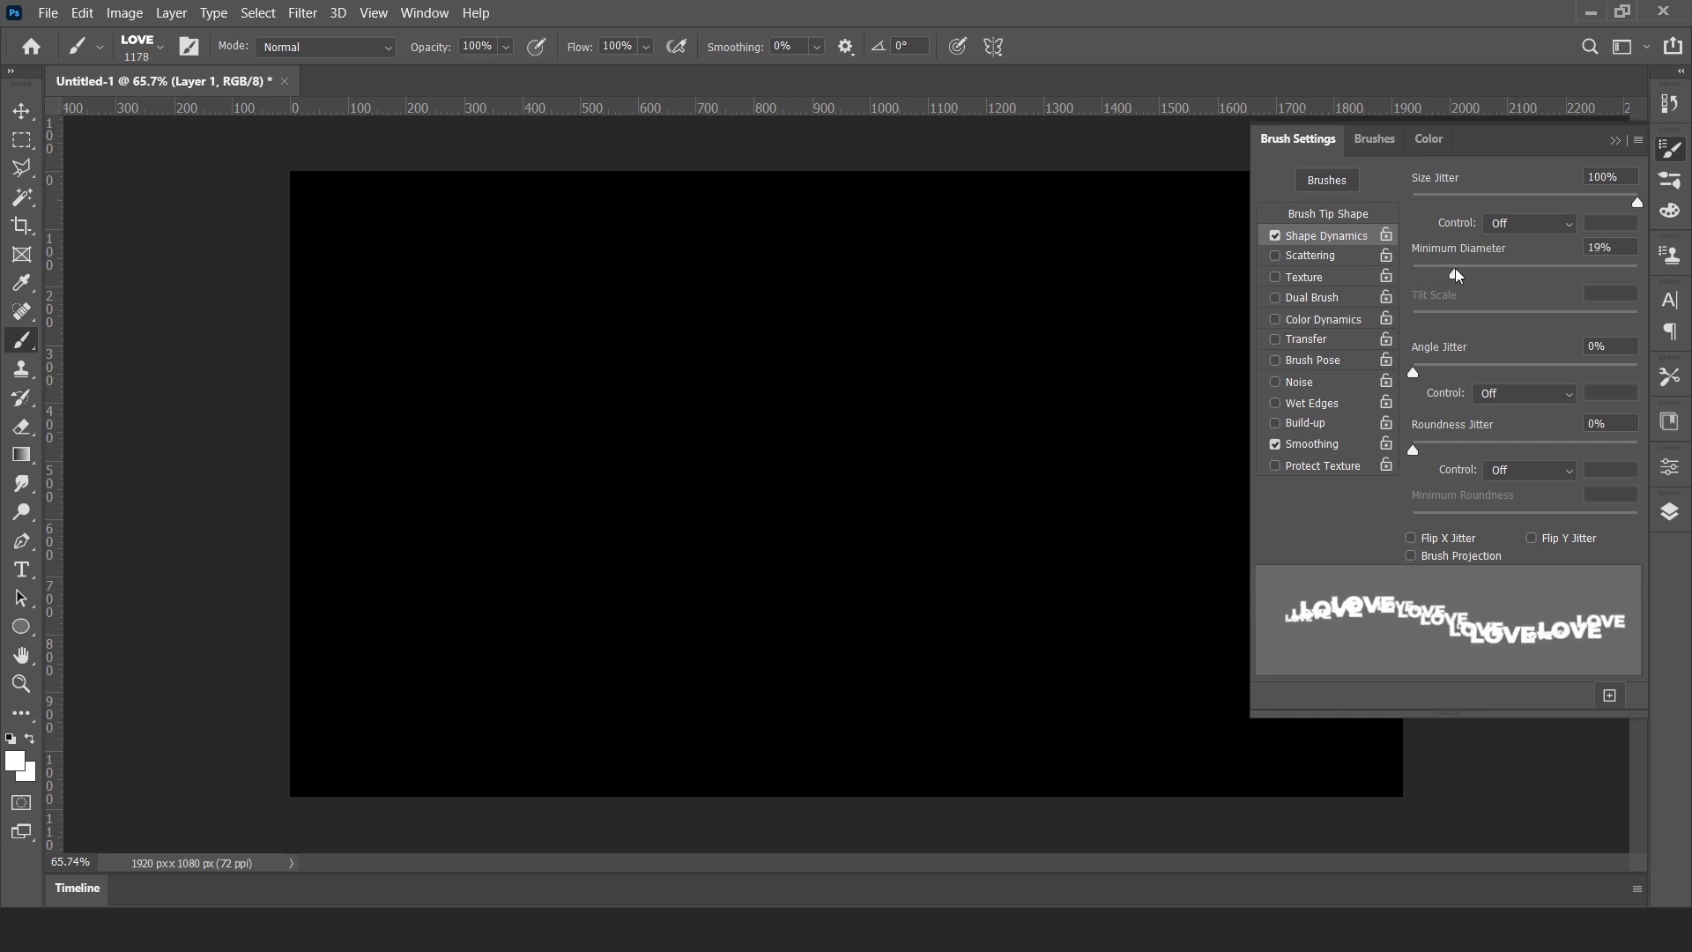
{"action": "mouse_move", "coordinate": [1420, 377]}
{"action": "left_mouse_down"}
{"action": "mouse_move", "coordinate": [1471, 378]}
{"action": "mouse_move", "coordinate": [1402, 380]}
{"action": "left_mouse_up"}
Enable Scattering for the LOVE brush with 191% scatter on both axes and a count of 1.
{"action": "left_click", "coordinate": [1275, 255]}
{"action": "left_click", "coordinate": [1311, 255]}
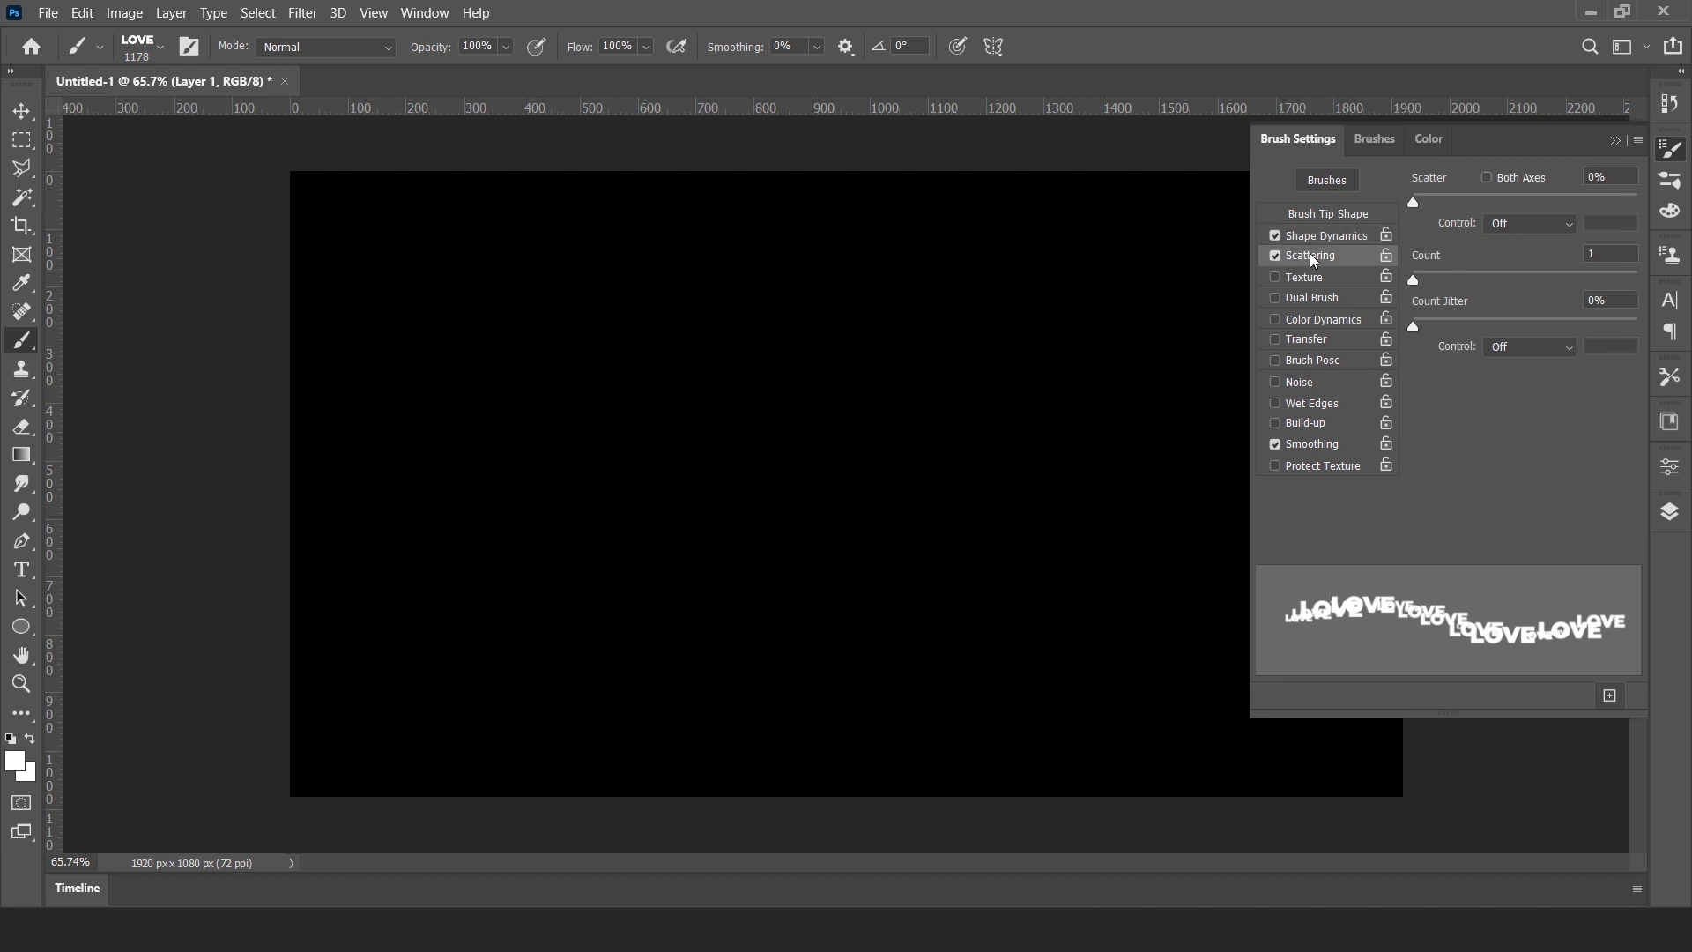
{"action": "left_click_drag", "start_coordinate": [1415, 204], "coordinate": [1459, 206]}
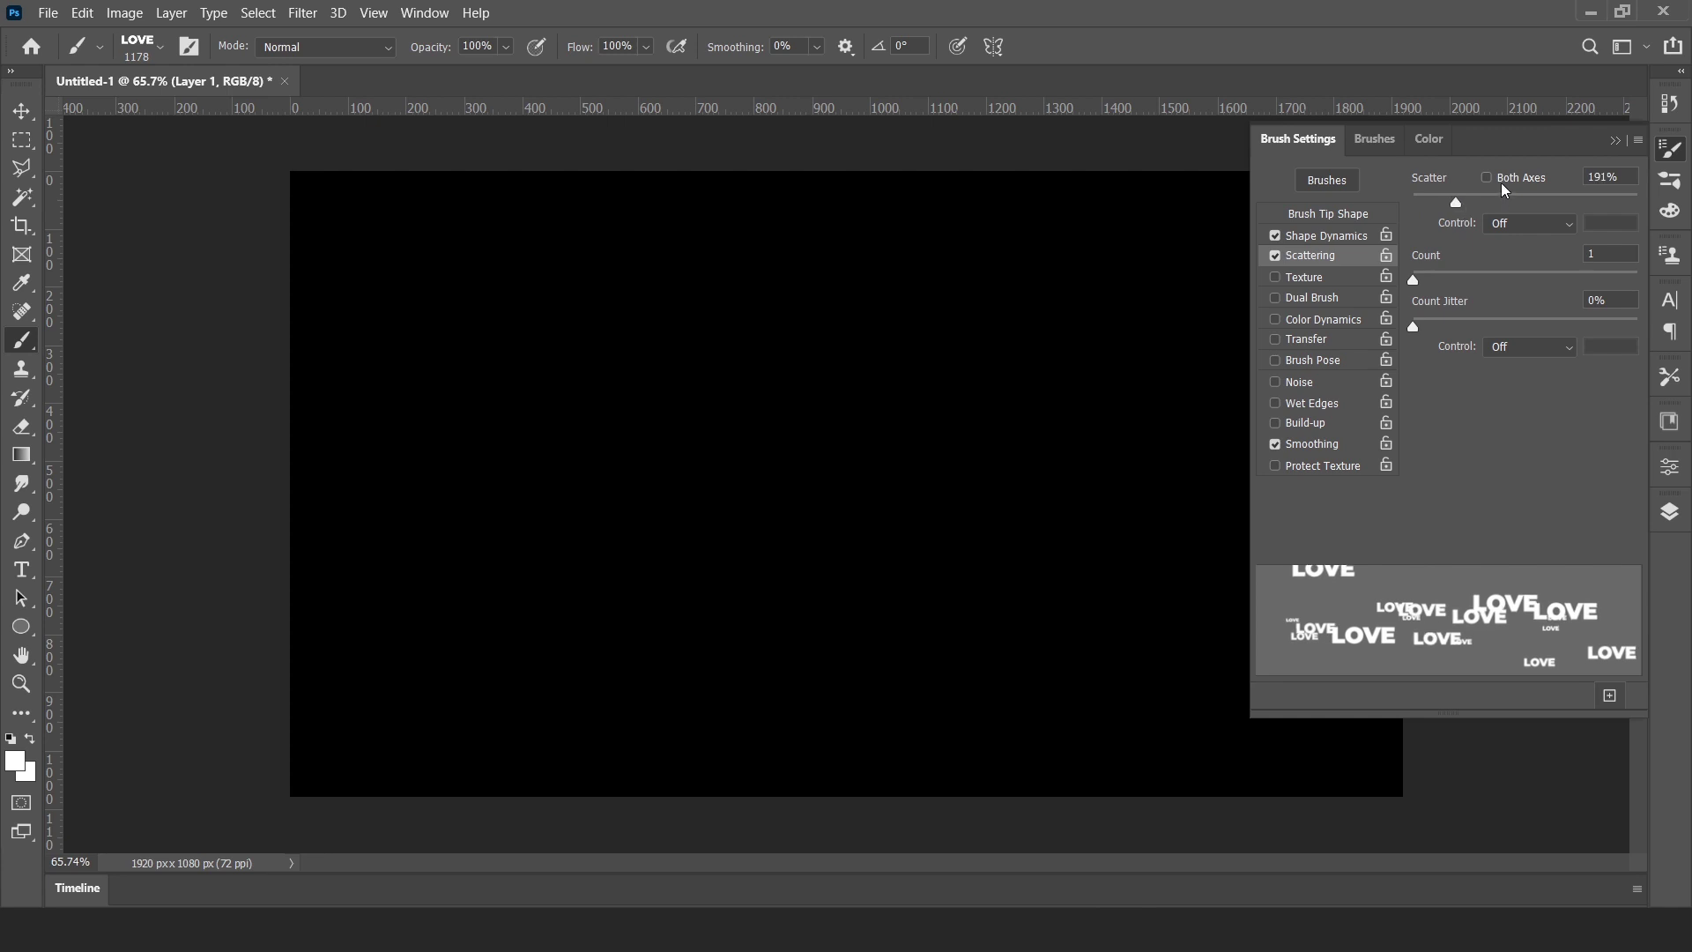
{"action": "left_click", "coordinate": [1487, 180]}
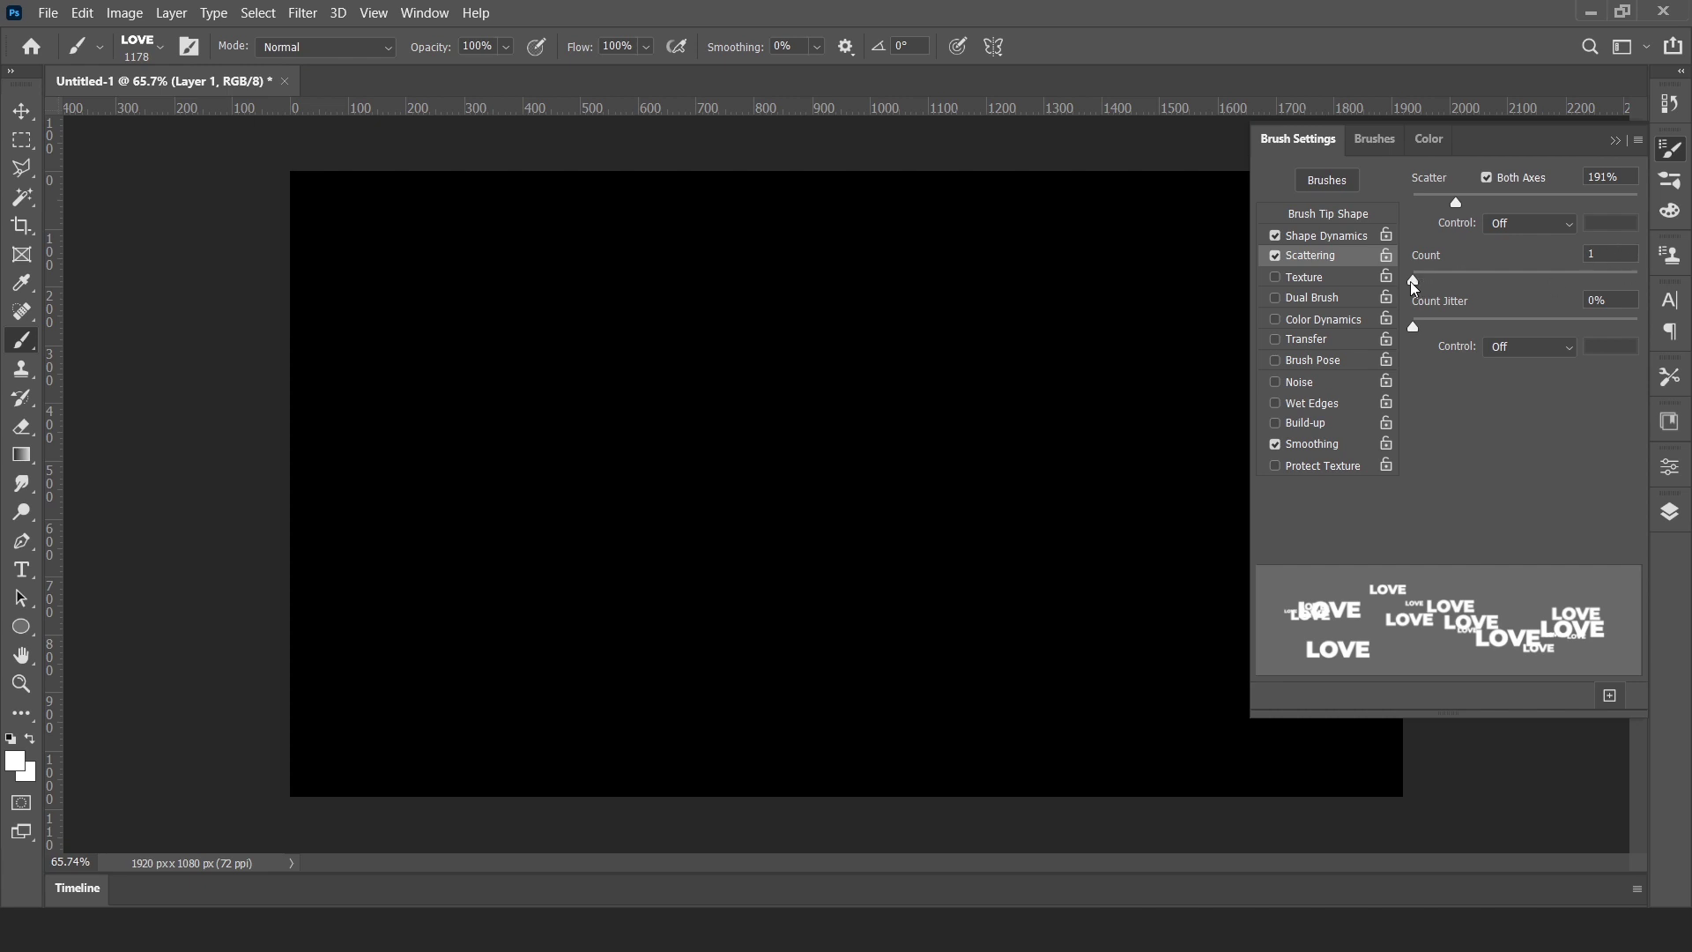
{"action": "mouse_move", "coordinate": [1413, 282]}
{"action": "left_mouse_down"}
{"action": "mouse_move", "coordinate": [1485, 278]}
{"action": "mouse_move", "coordinate": [1377, 284]}
{"action": "left_mouse_up"}
Enable Transfer for the LOVE brush with opacity jitter and flow jitter both at 100%.
{"action": "left_click", "coordinate": [1311, 340]}
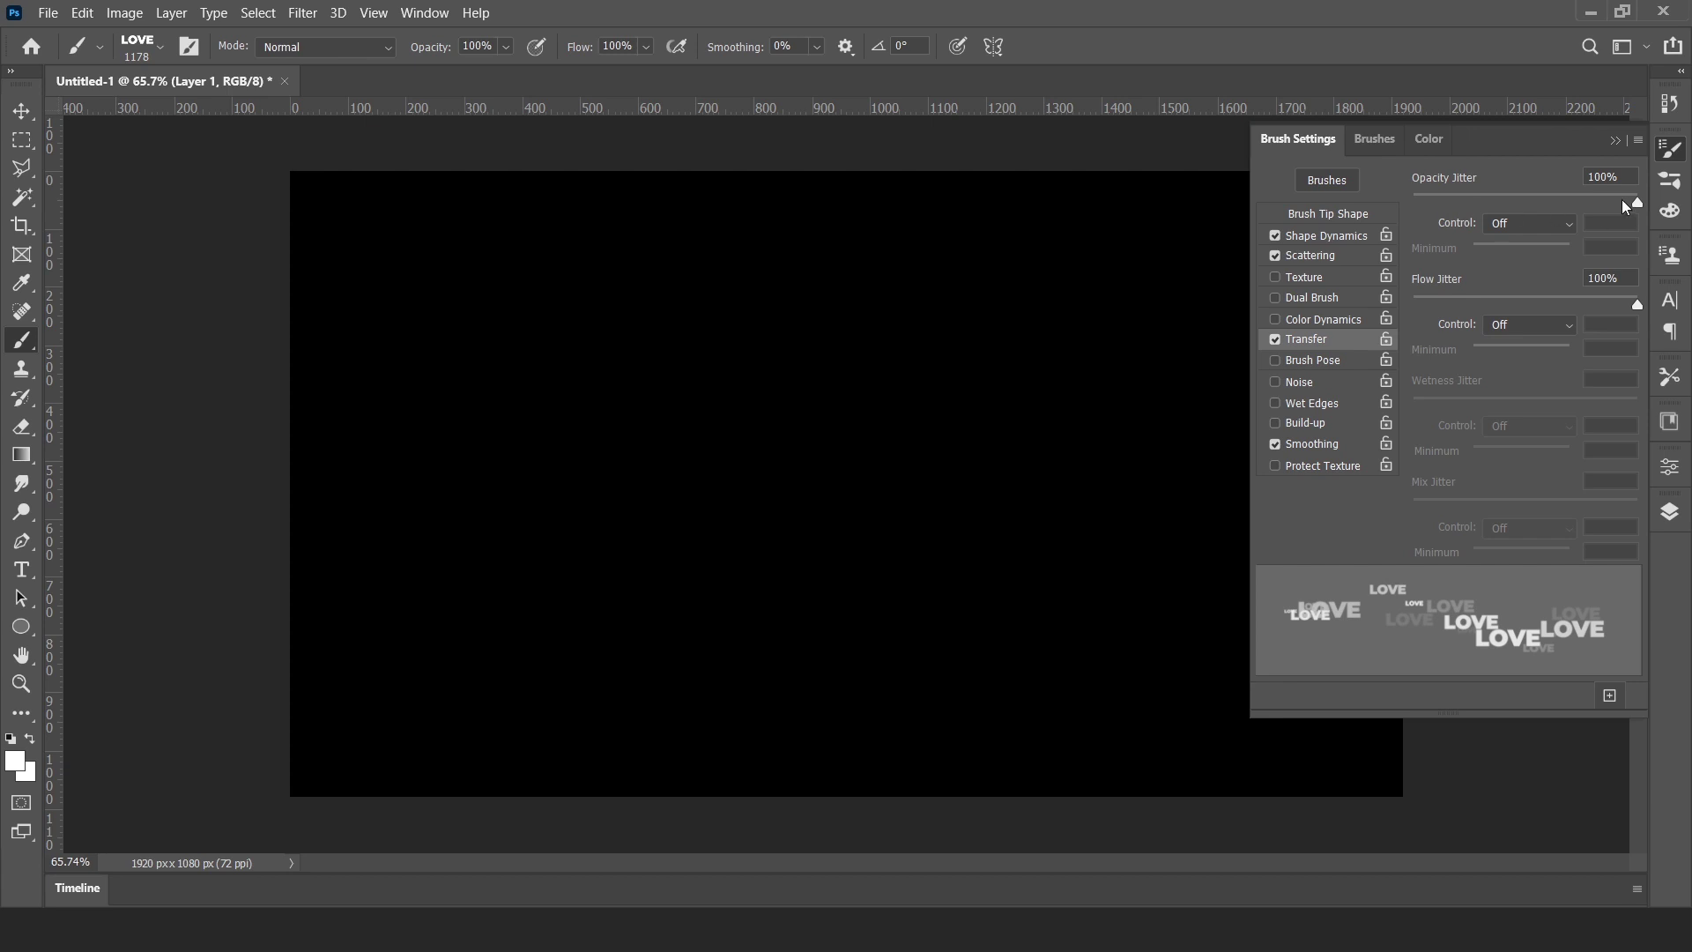
{"action": "left_click_drag", "start_coordinate": [1626, 207], "coordinate": [1685, 192]}
{"action": "left_click_drag", "start_coordinate": [1637, 305], "coordinate": [1672, 312]}
{"action": "left_click", "coordinate": [1275, 444]}
{"action": "left_click", "coordinate": [1616, 142]}
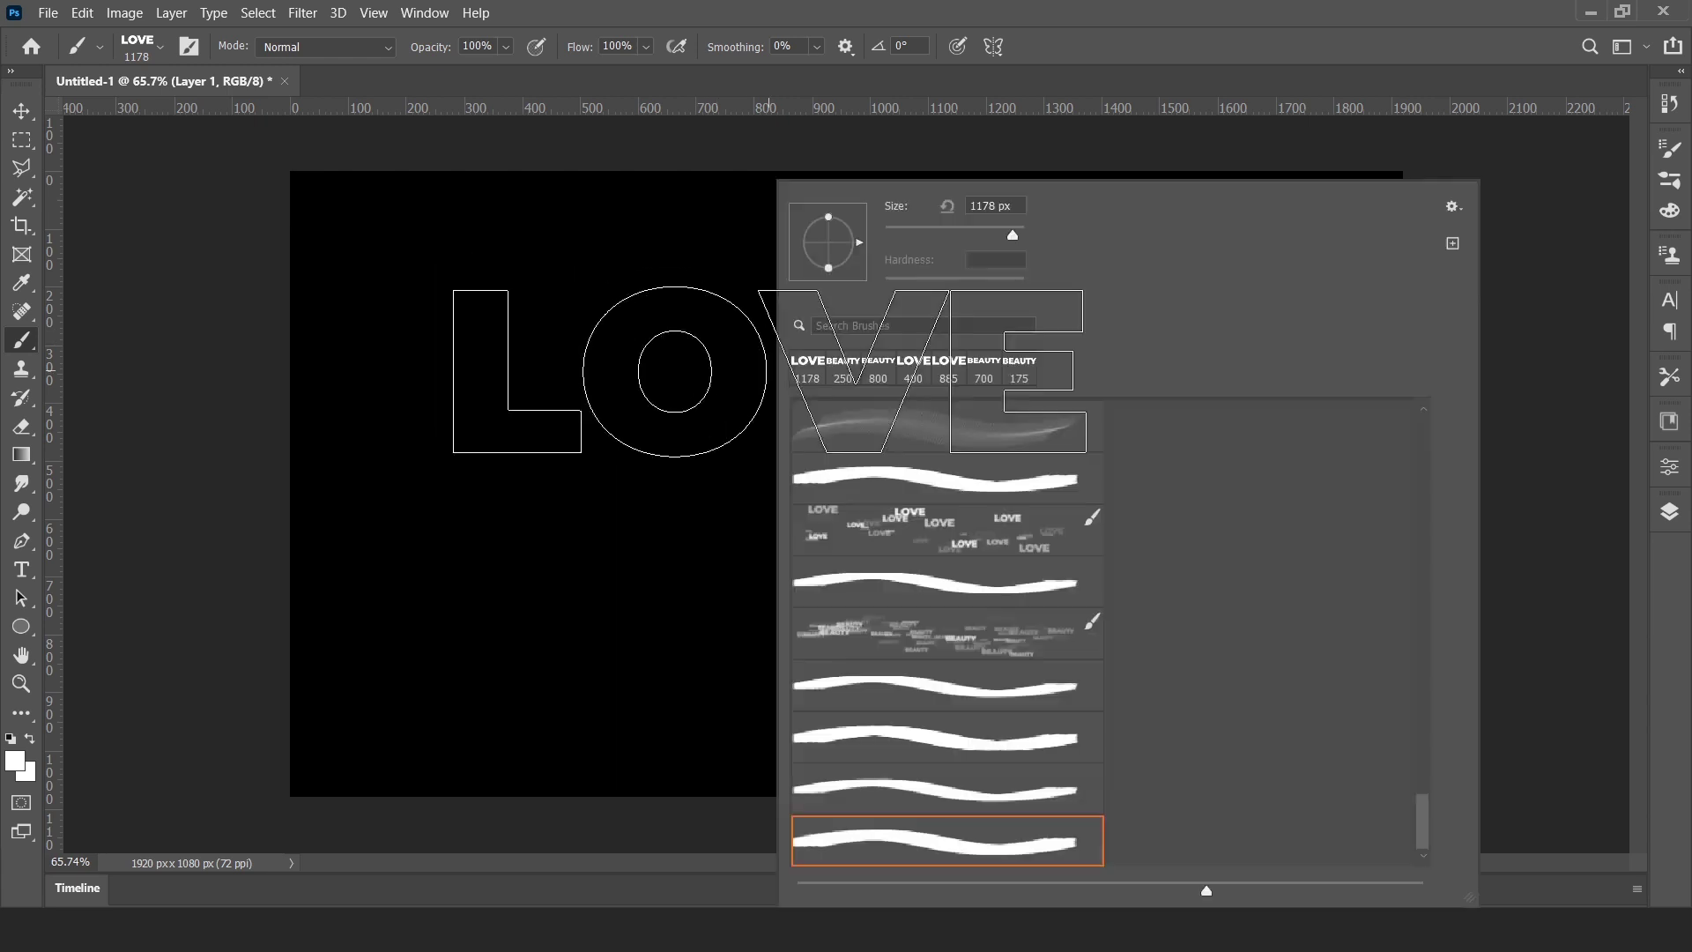
Set the LOVE brush size to 250 px.
{"action": "right_click", "coordinate": [776, 326]}
{"action": "left_click", "coordinate": [1011, 201]}
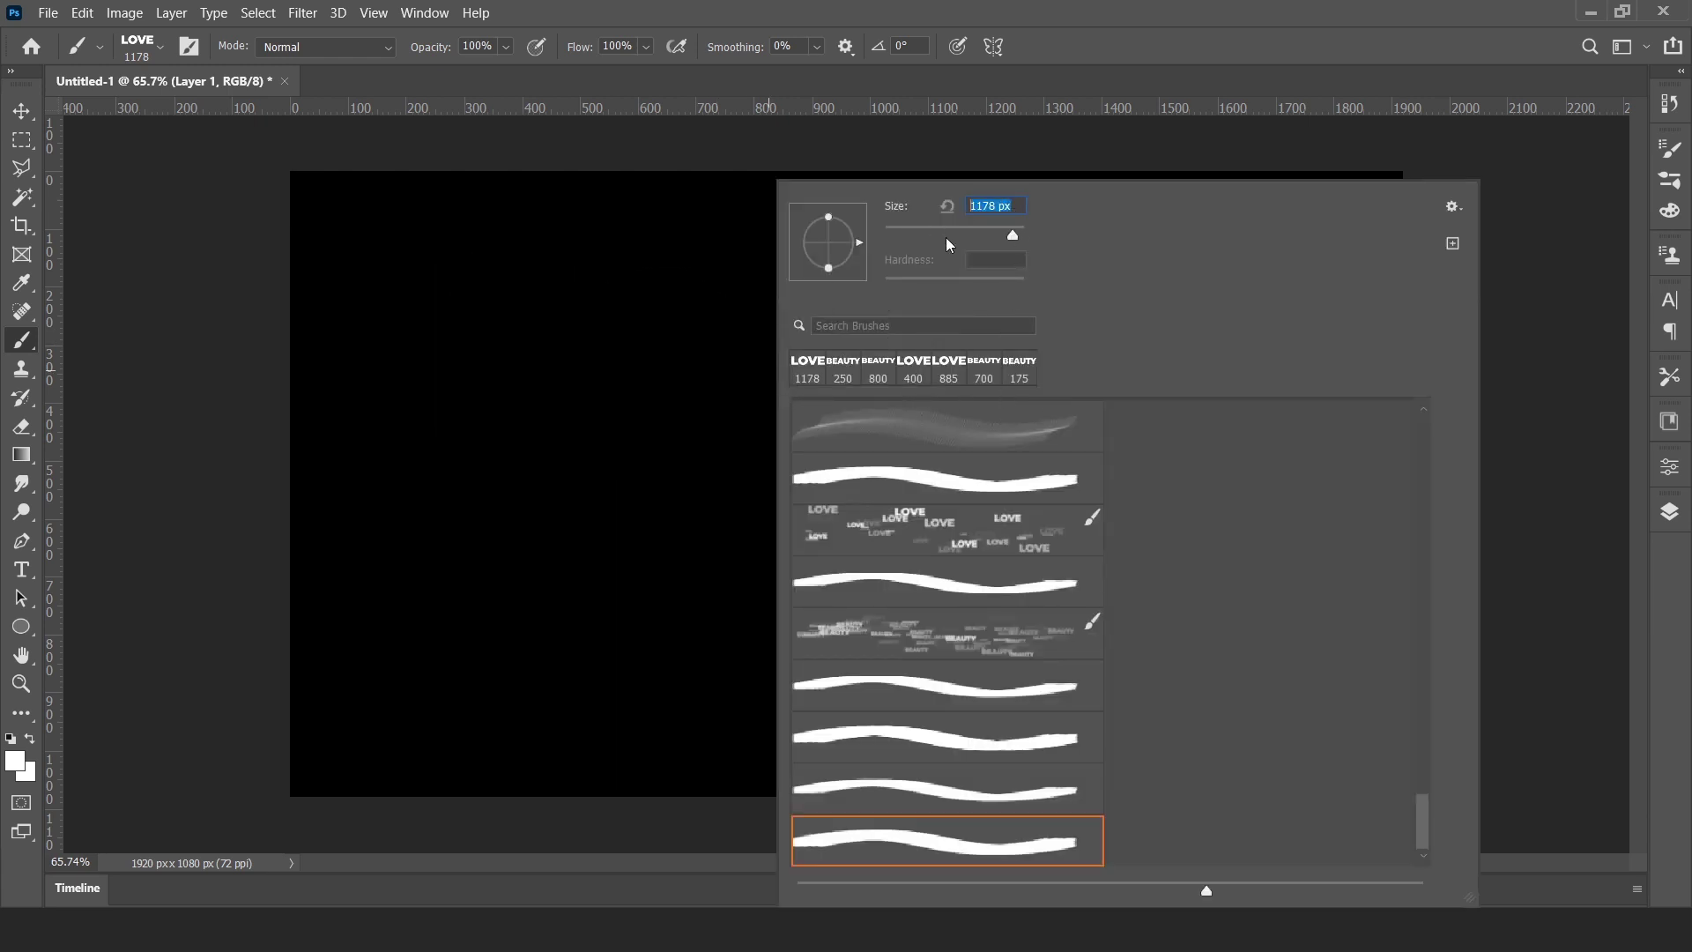
{"action": "type", "text": "250"}
{"action": "key", "text": "Return"}
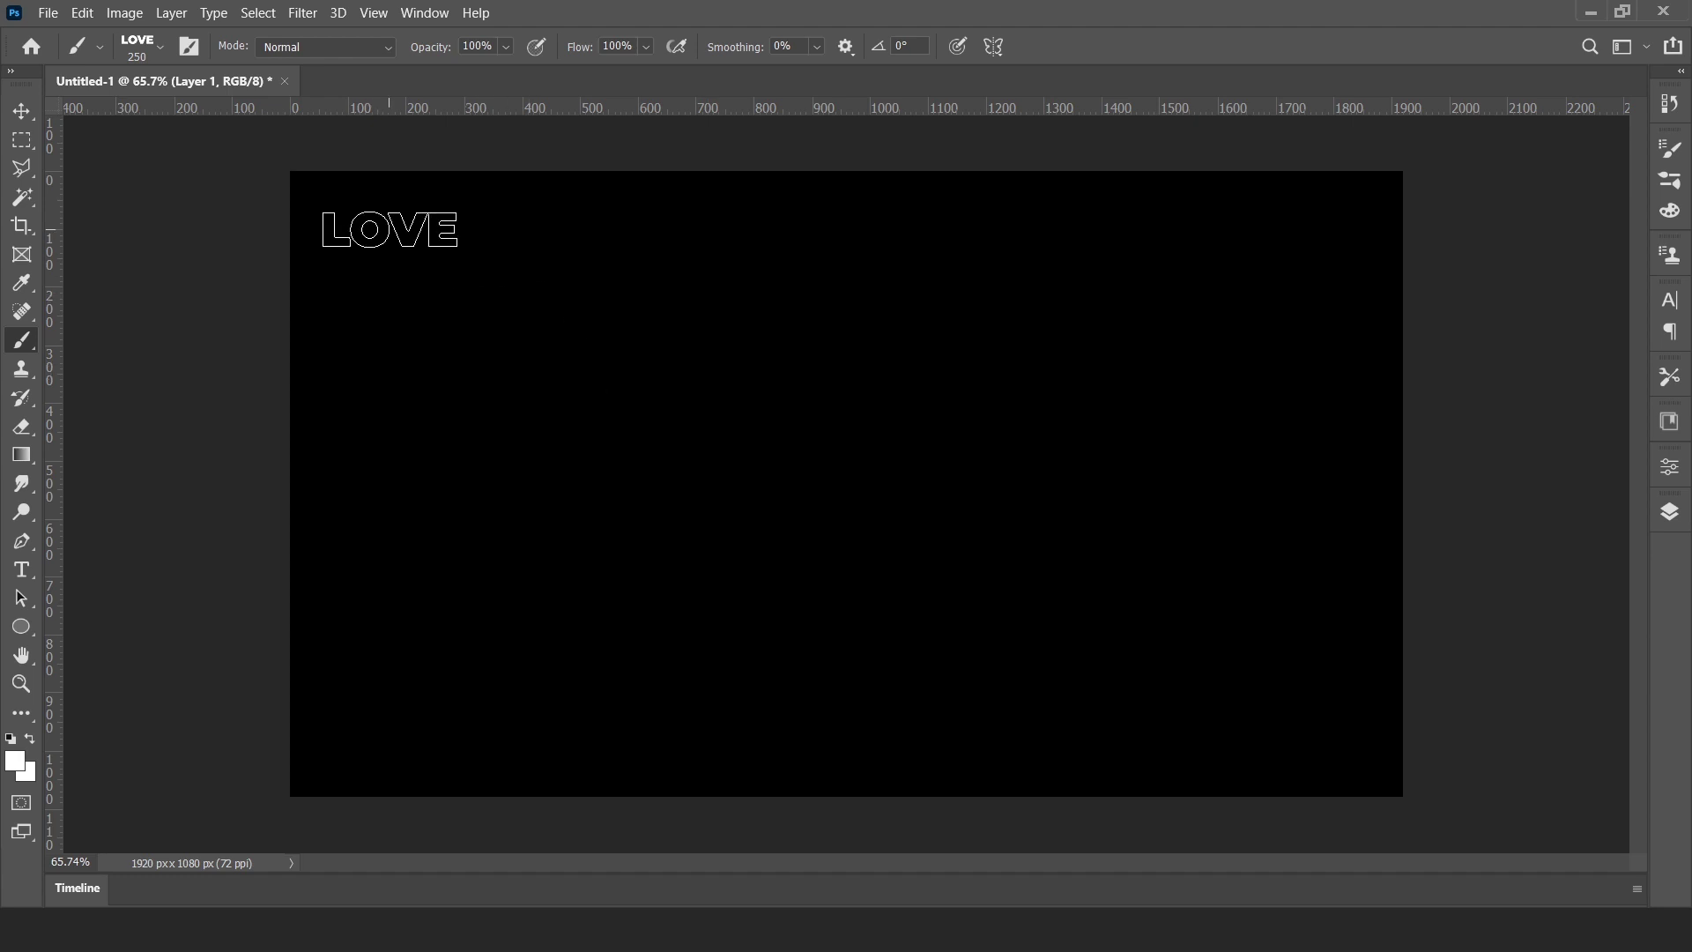
Paint scattered white LOVE words across the whole black canvas on Layer 1.
{"action": "left_click_drag", "start_coordinate": [389, 229], "coordinate": [496, 533]}
{"action": "mouse_move", "coordinate": [919, 441]}
{"action": "left_mouse_down"}
{"action": "mouse_move", "coordinate": [784, 263]}
{"action": "mouse_move", "coordinate": [688, 274]}
{"action": "mouse_move", "coordinate": [805, 482]}
{"action": "mouse_move", "coordinate": [1137, 407]}
{"action": "mouse_move", "coordinate": [1211, 199]}
{"action": "mouse_move", "coordinate": [1348, 616]}
{"action": "mouse_move", "coordinate": [1282, 762]}
{"action": "mouse_move", "coordinate": [1043, 473]}
{"action": "mouse_move", "coordinate": [975, 216]}
{"action": "mouse_move", "coordinate": [683, 378]}
{"action": "mouse_move", "coordinate": [658, 512]}
{"action": "mouse_move", "coordinate": [507, 205]}
{"action": "mouse_move", "coordinate": [372, 175]}
{"action": "mouse_move", "coordinate": [333, 550]}
{"action": "mouse_move", "coordinate": [379, 739]}
{"action": "mouse_move", "coordinate": [779, 737]}
{"action": "mouse_move", "coordinate": [1057, 661]}
{"action": "mouse_move", "coordinate": [1081, 548]}
{"action": "mouse_move", "coordinate": [1178, 416]}
{"action": "mouse_move", "coordinate": [948, 308]}
{"action": "mouse_move", "coordinate": [864, 276]}
{"action": "left_mouse_up"}
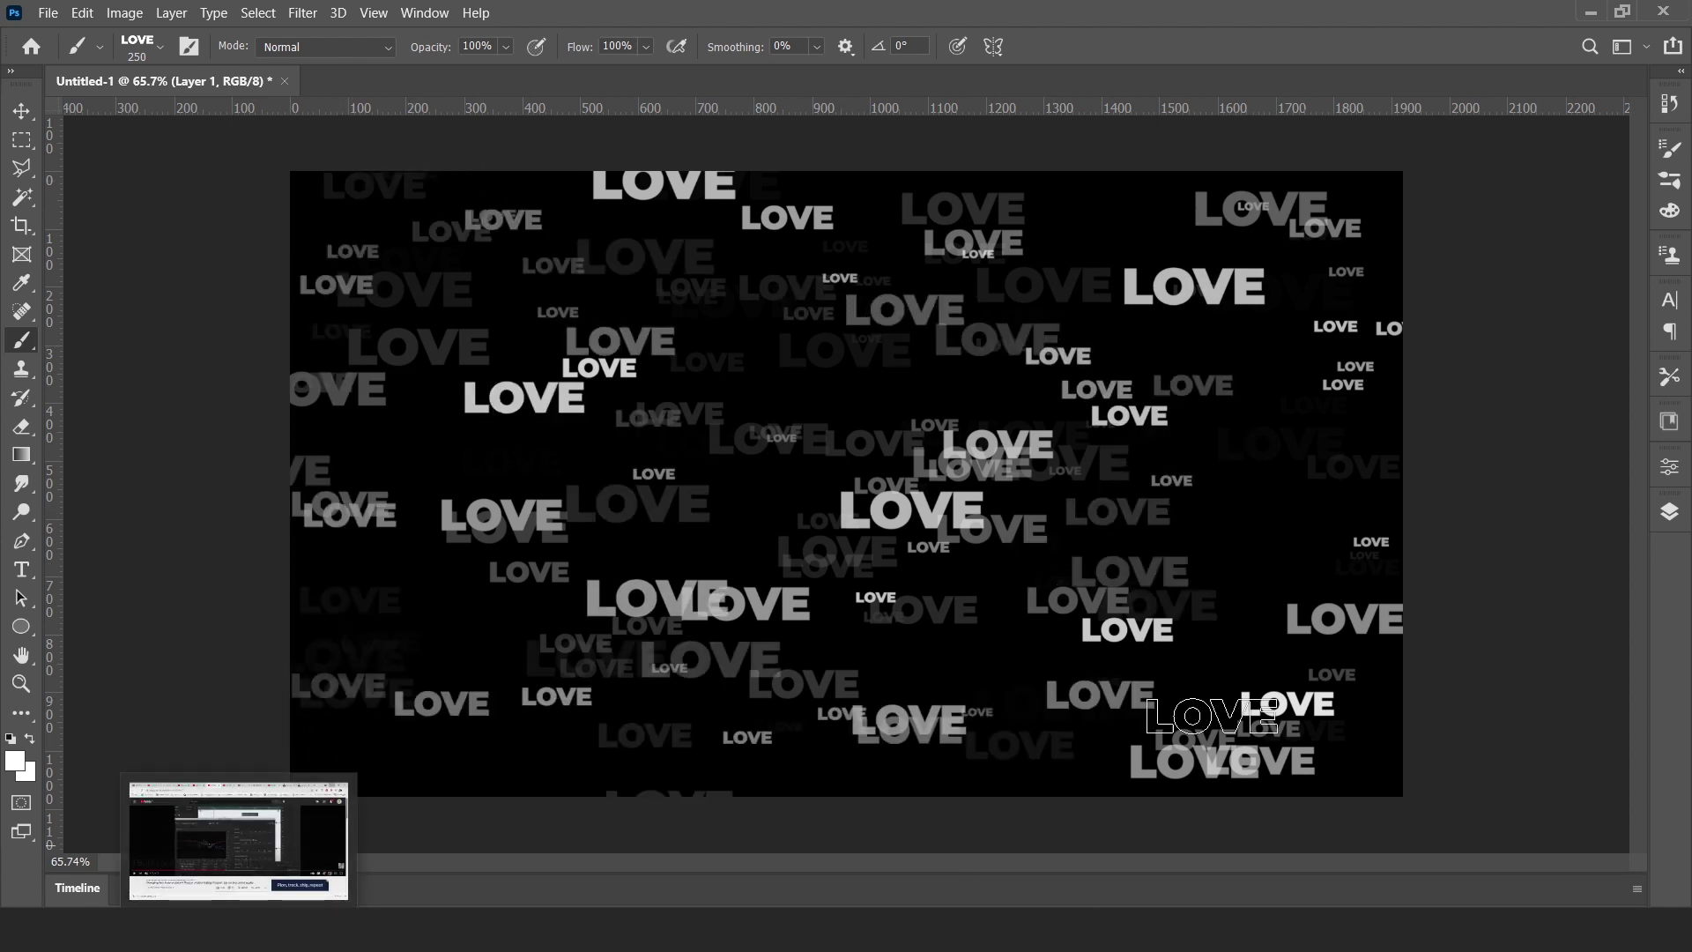
{"action": "left_click_drag", "start_coordinate": [1259, 441], "coordinate": [1316, 574]}
{"action": "left_click", "coordinate": [1315, 573]}
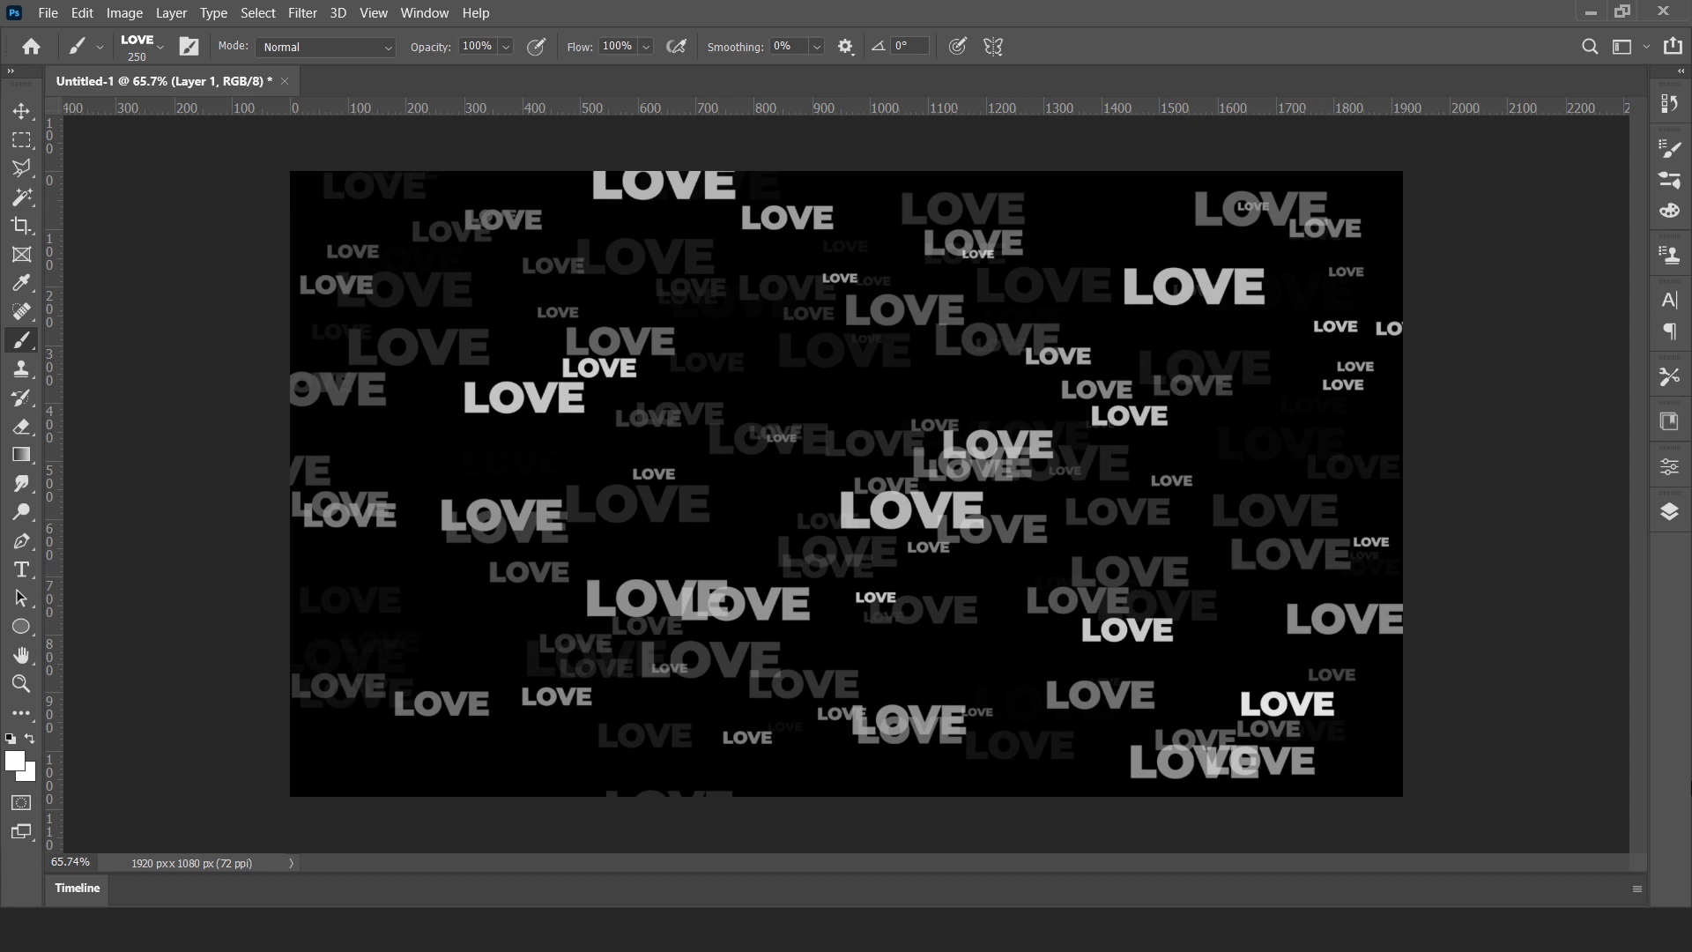
Rename Layer 1 as love brush and add a new empty layer above it named beauty brush.
{"action": "left_click", "coordinate": [1671, 513]}
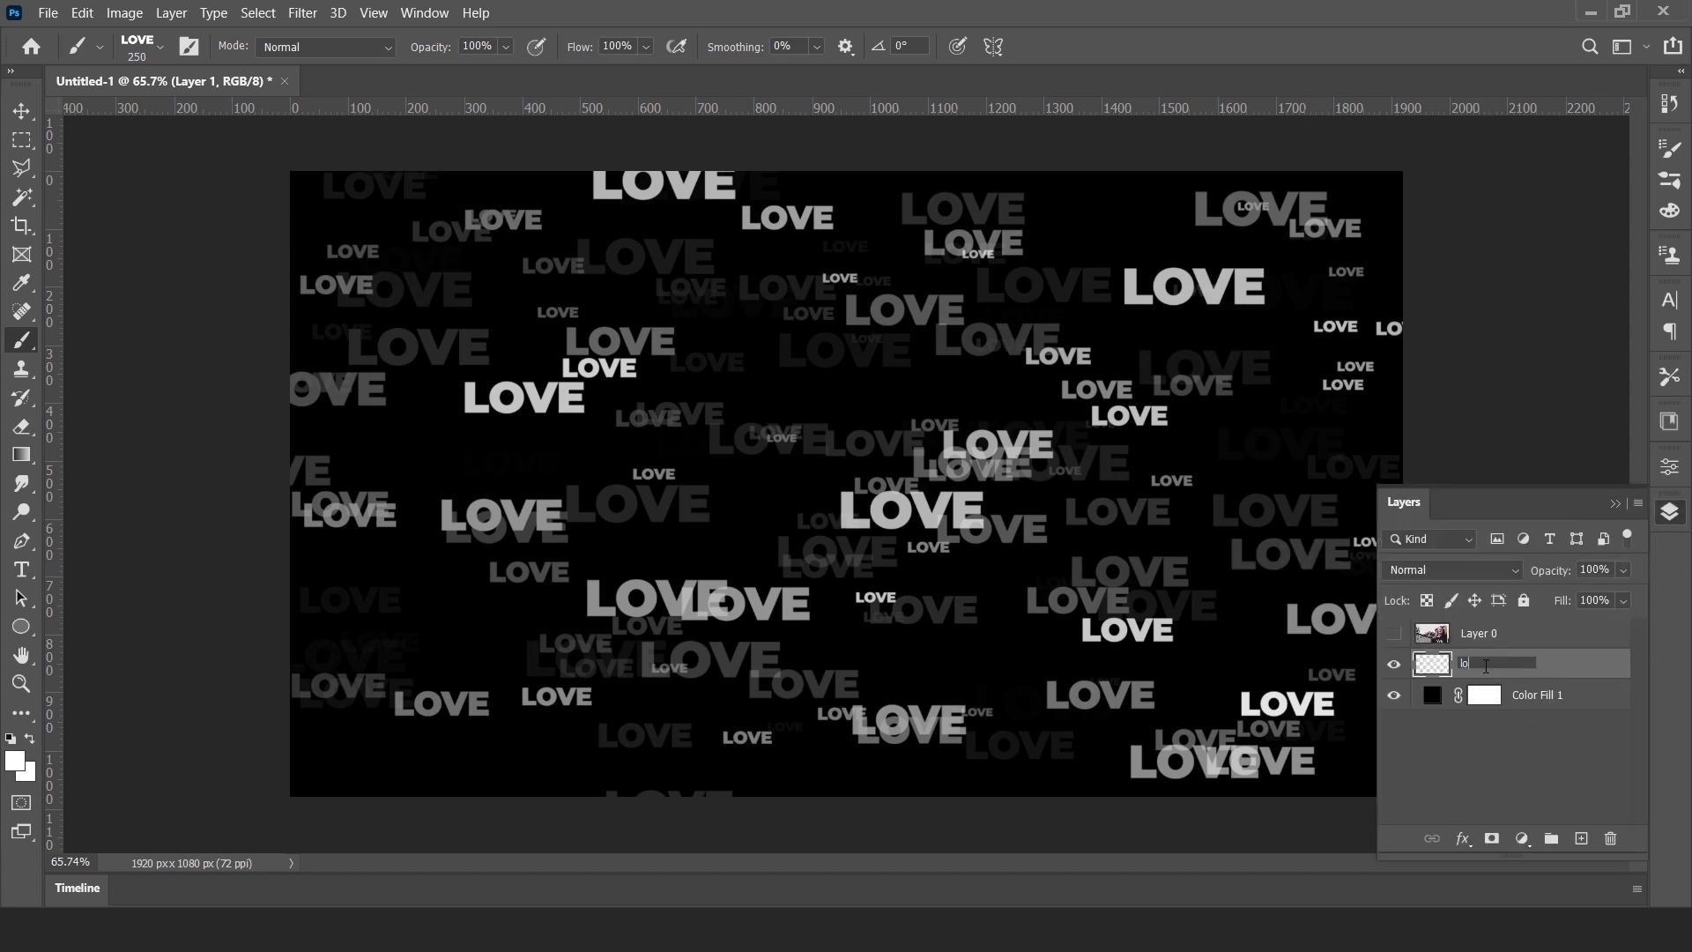
{"action": "key", "text": "Return"}
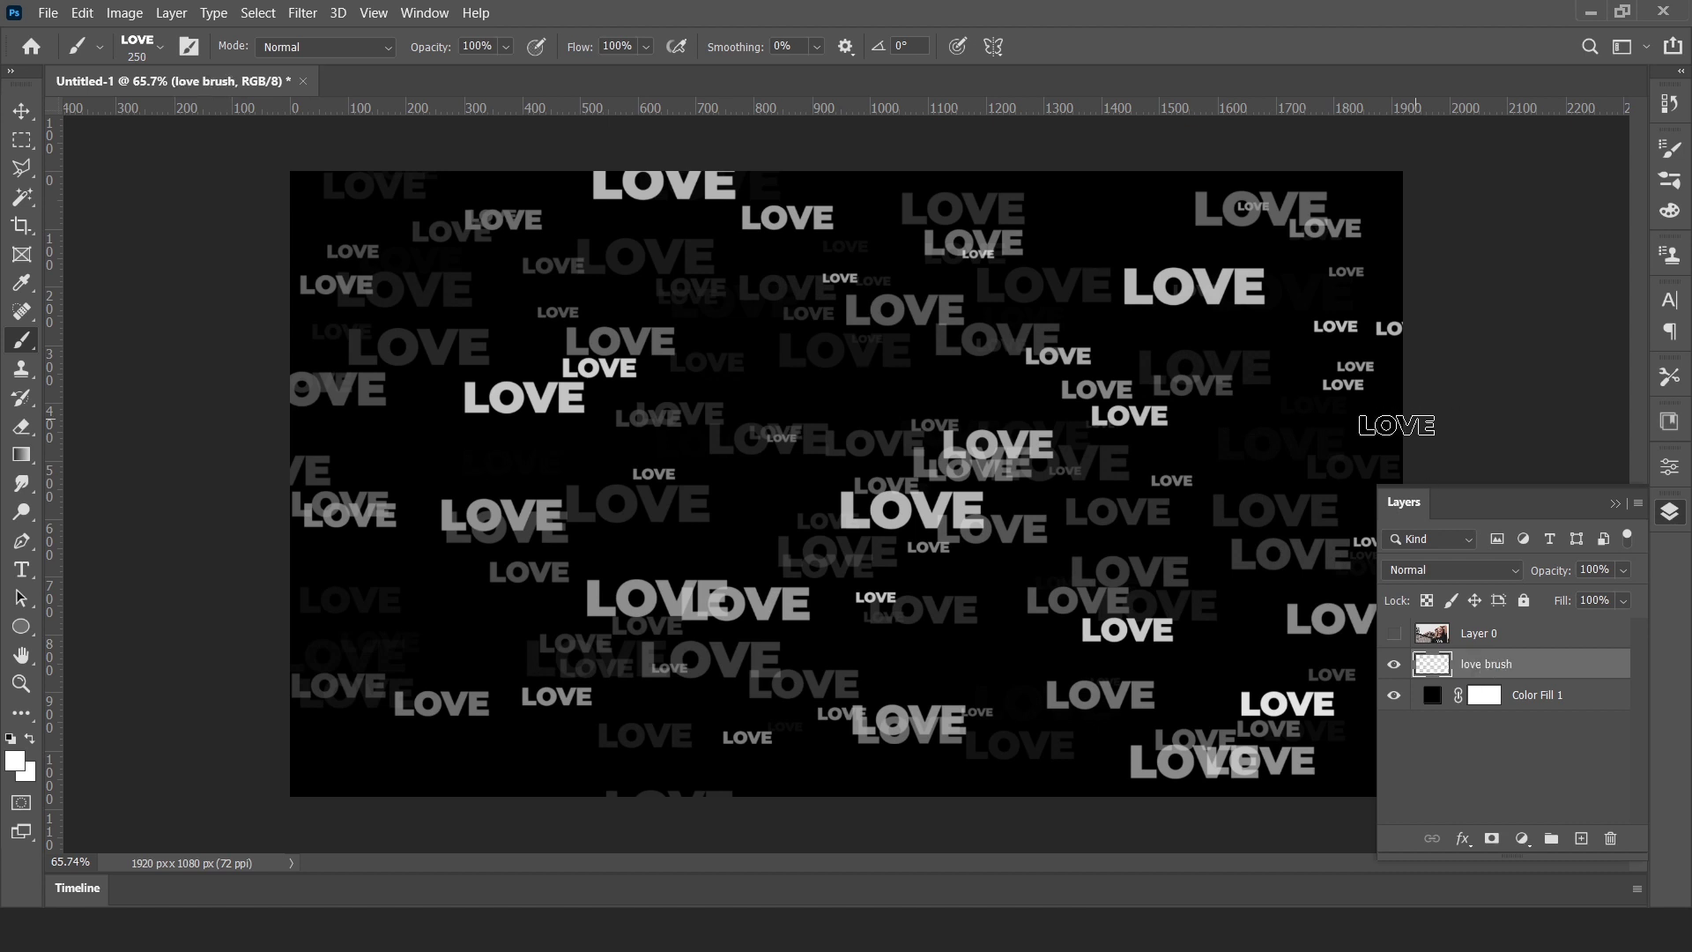
{"action": "left_click", "coordinate": [1581, 839]}
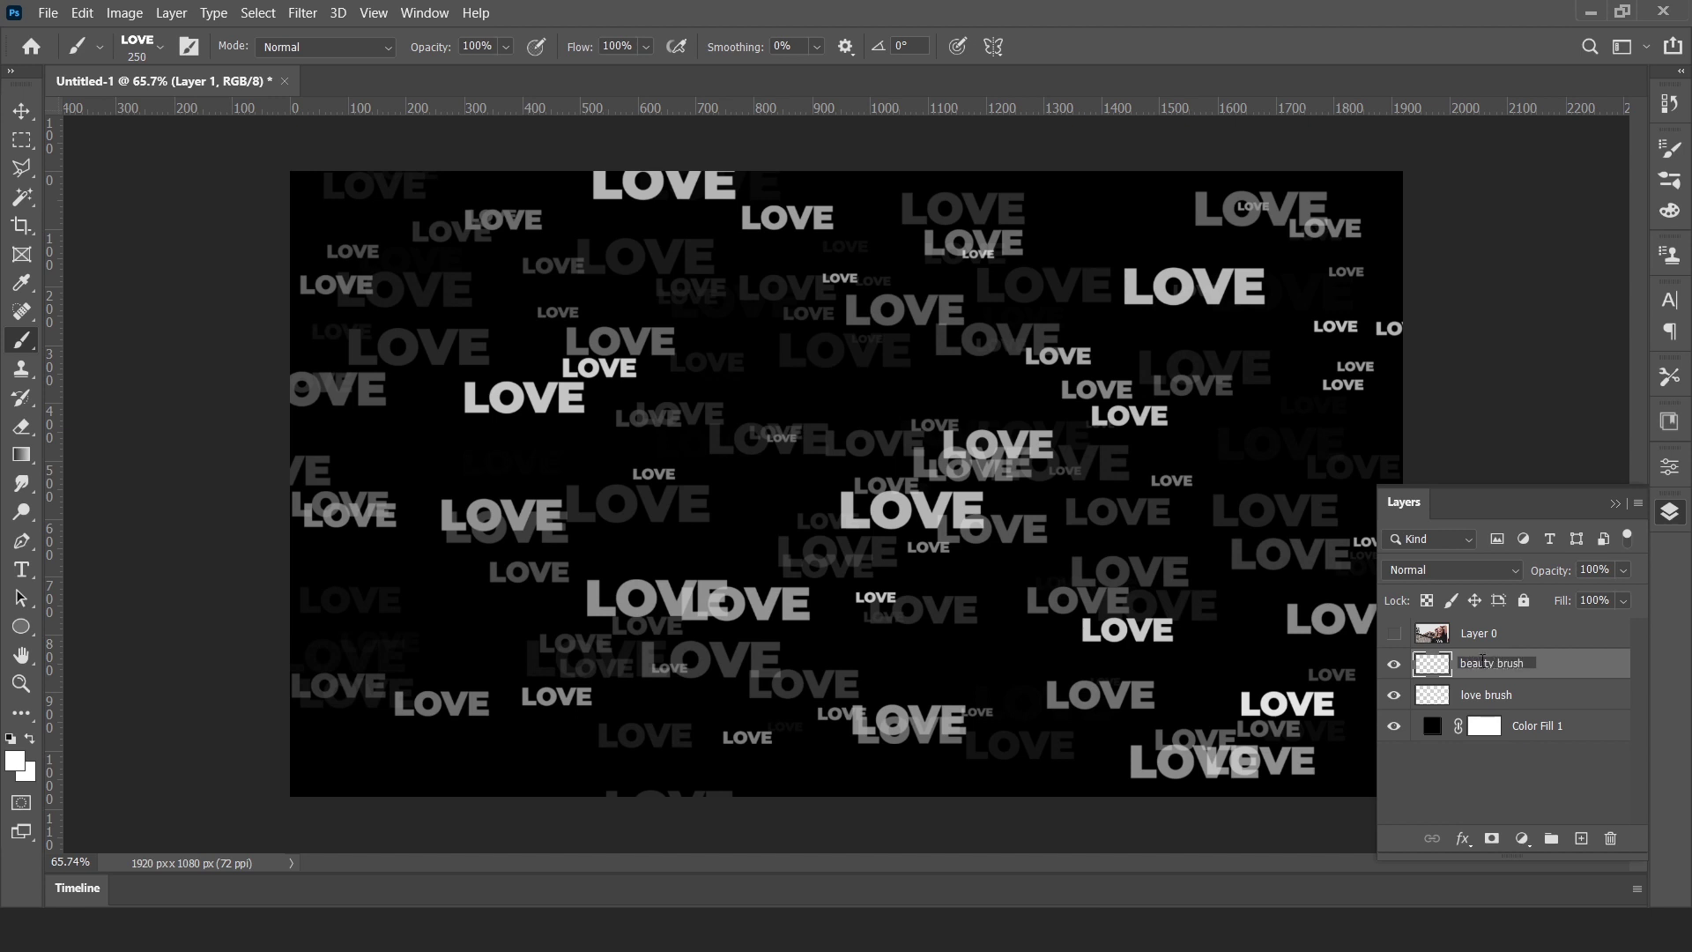
{"action": "key", "text": "Return"}
Group the beauty brush and love brush layers and expand the group.
{"action": "left_click", "coordinate": [1488, 695], "text": "shift"}
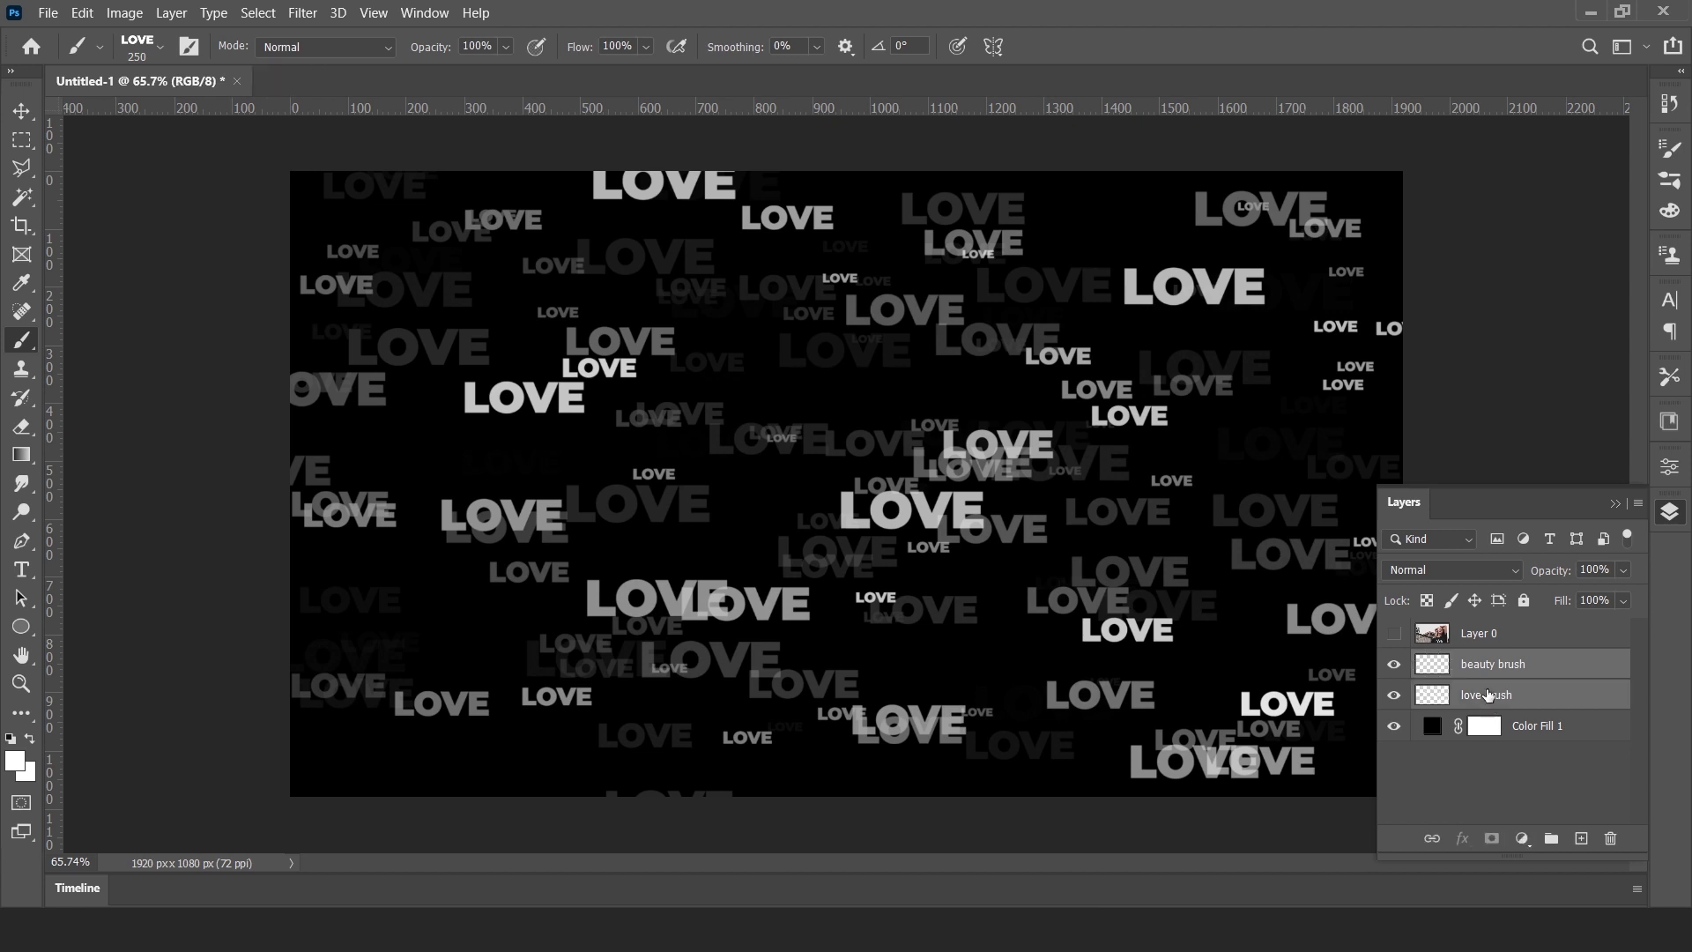
{"action": "left_click", "coordinate": [1550, 839]}
{"action": "left_click", "coordinate": [1419, 666]}
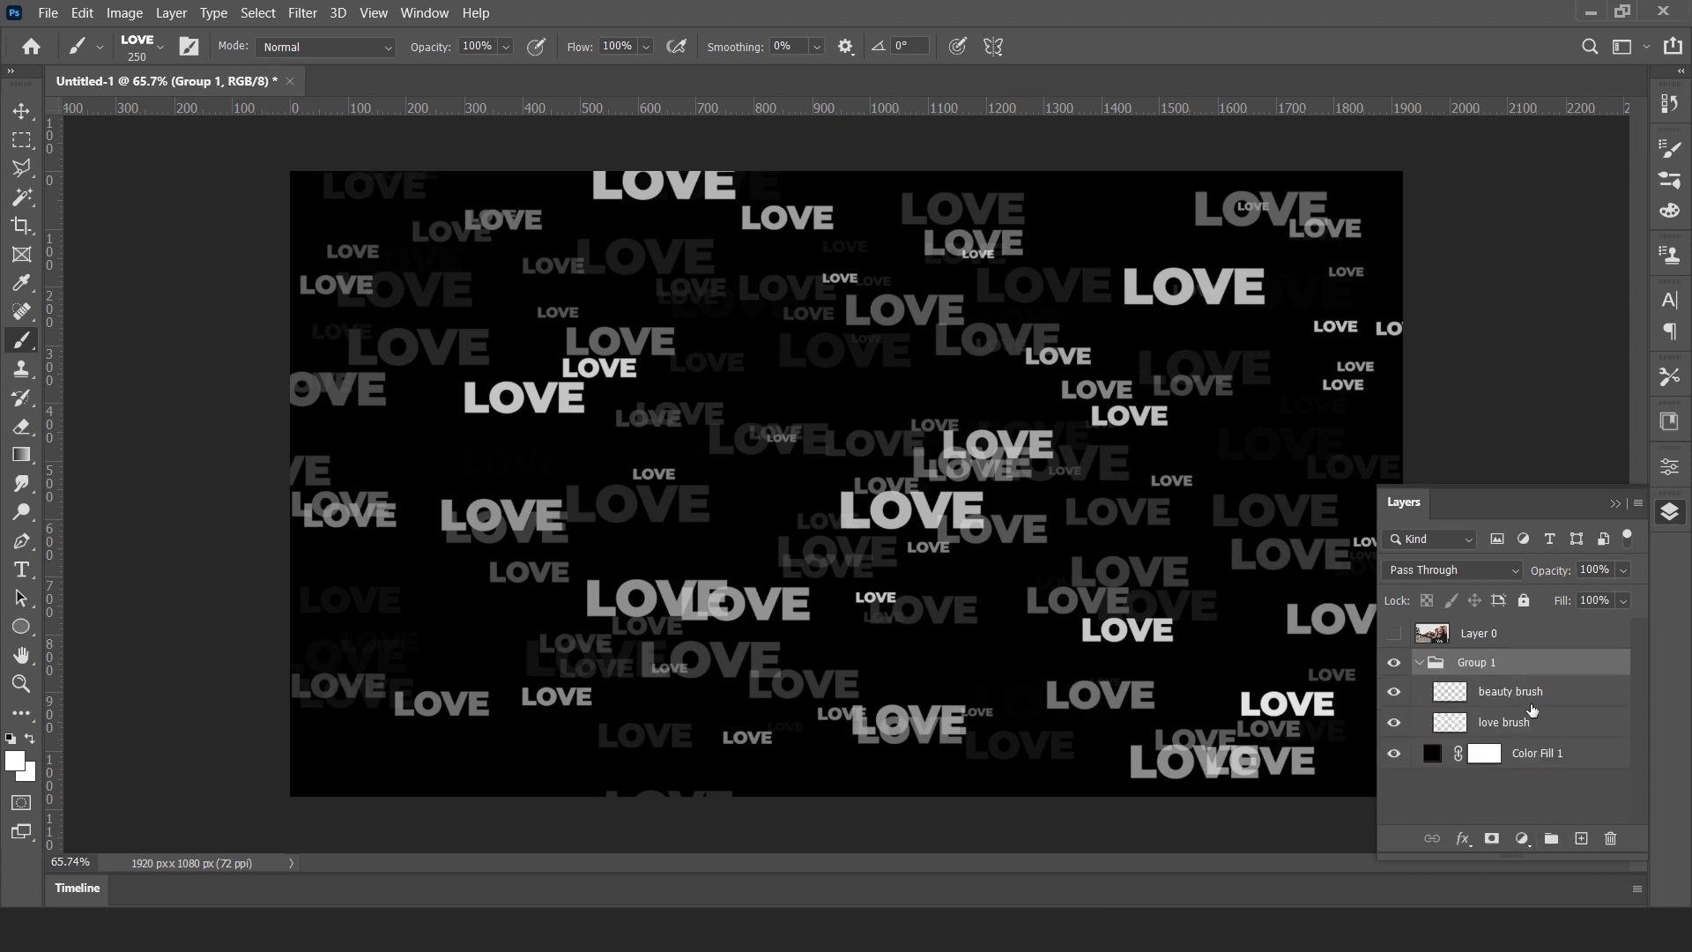
Select the beauty brush layer and choose the 1826 px BEAUTY brush preset.
{"action": "left_click", "coordinate": [1525, 703]}
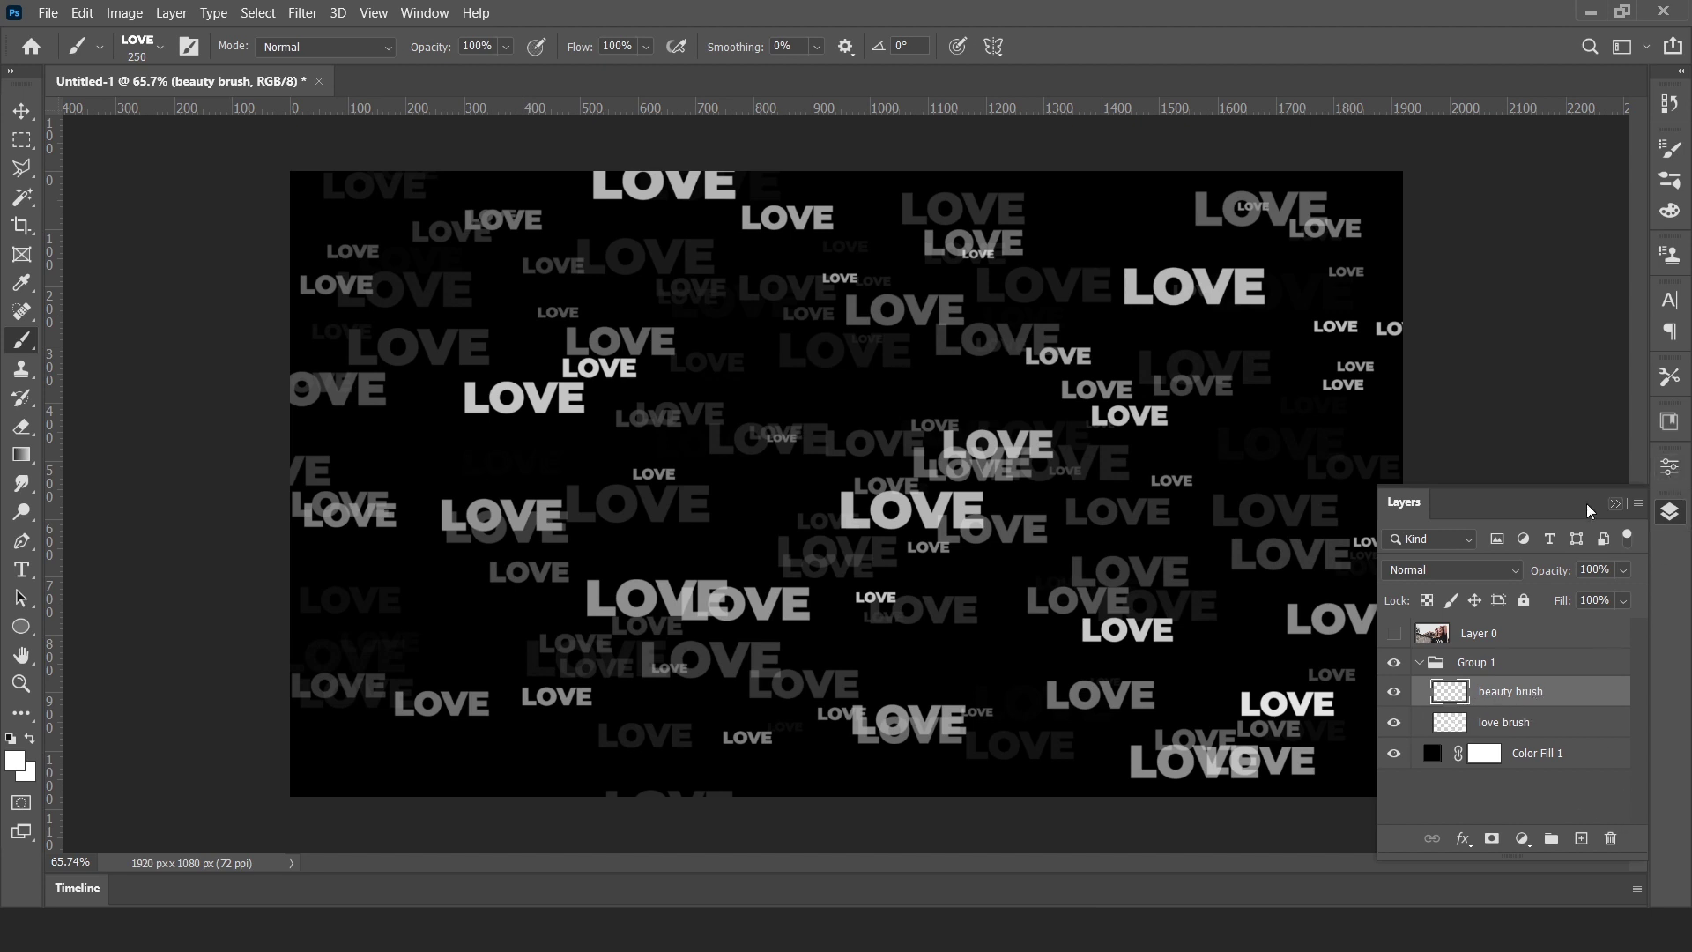
{"action": "right_click", "coordinate": [780, 328]}
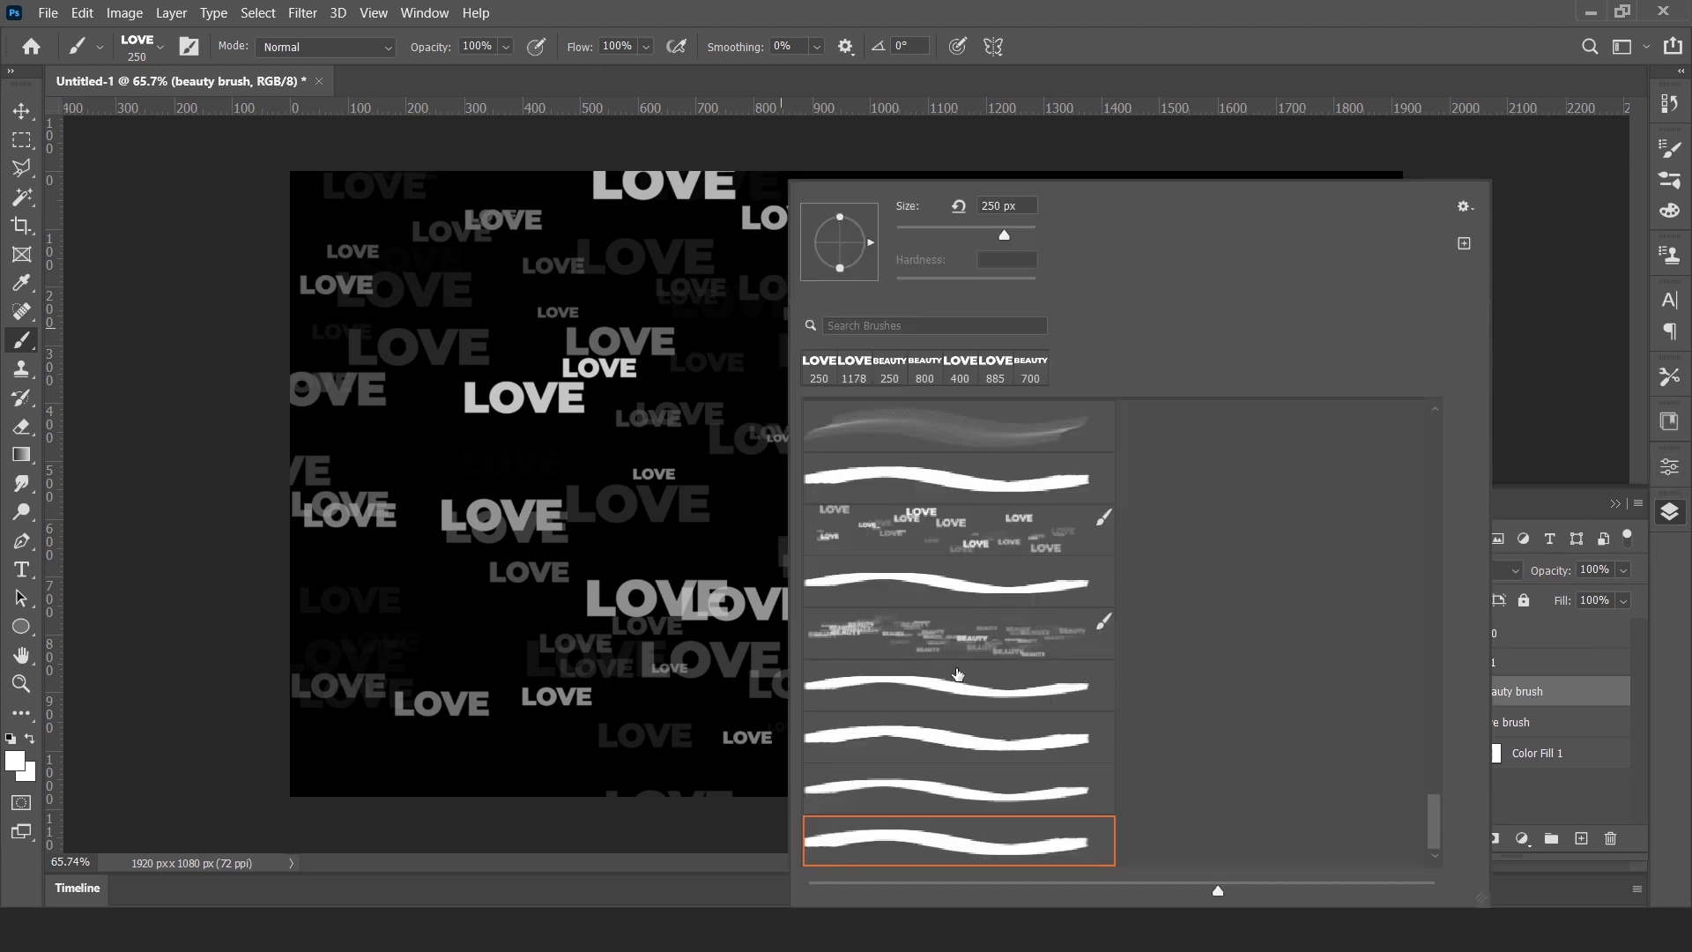
{"action": "left_click", "coordinate": [1018, 806]}
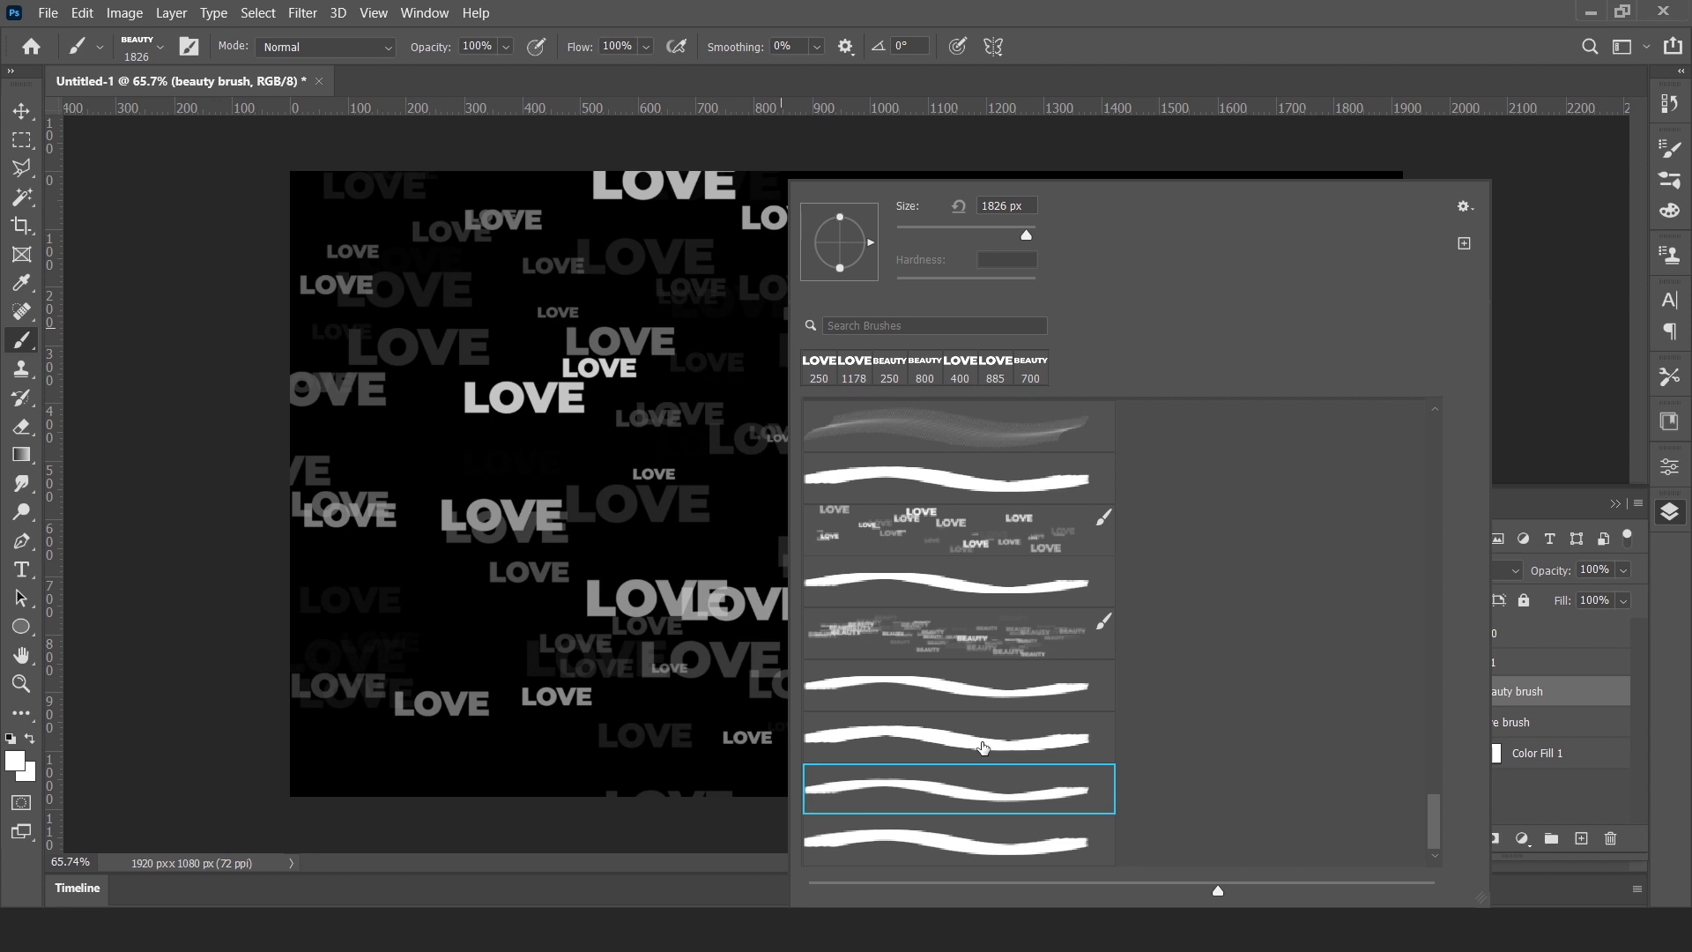
{"action": "left_click", "coordinate": [728, 496]}
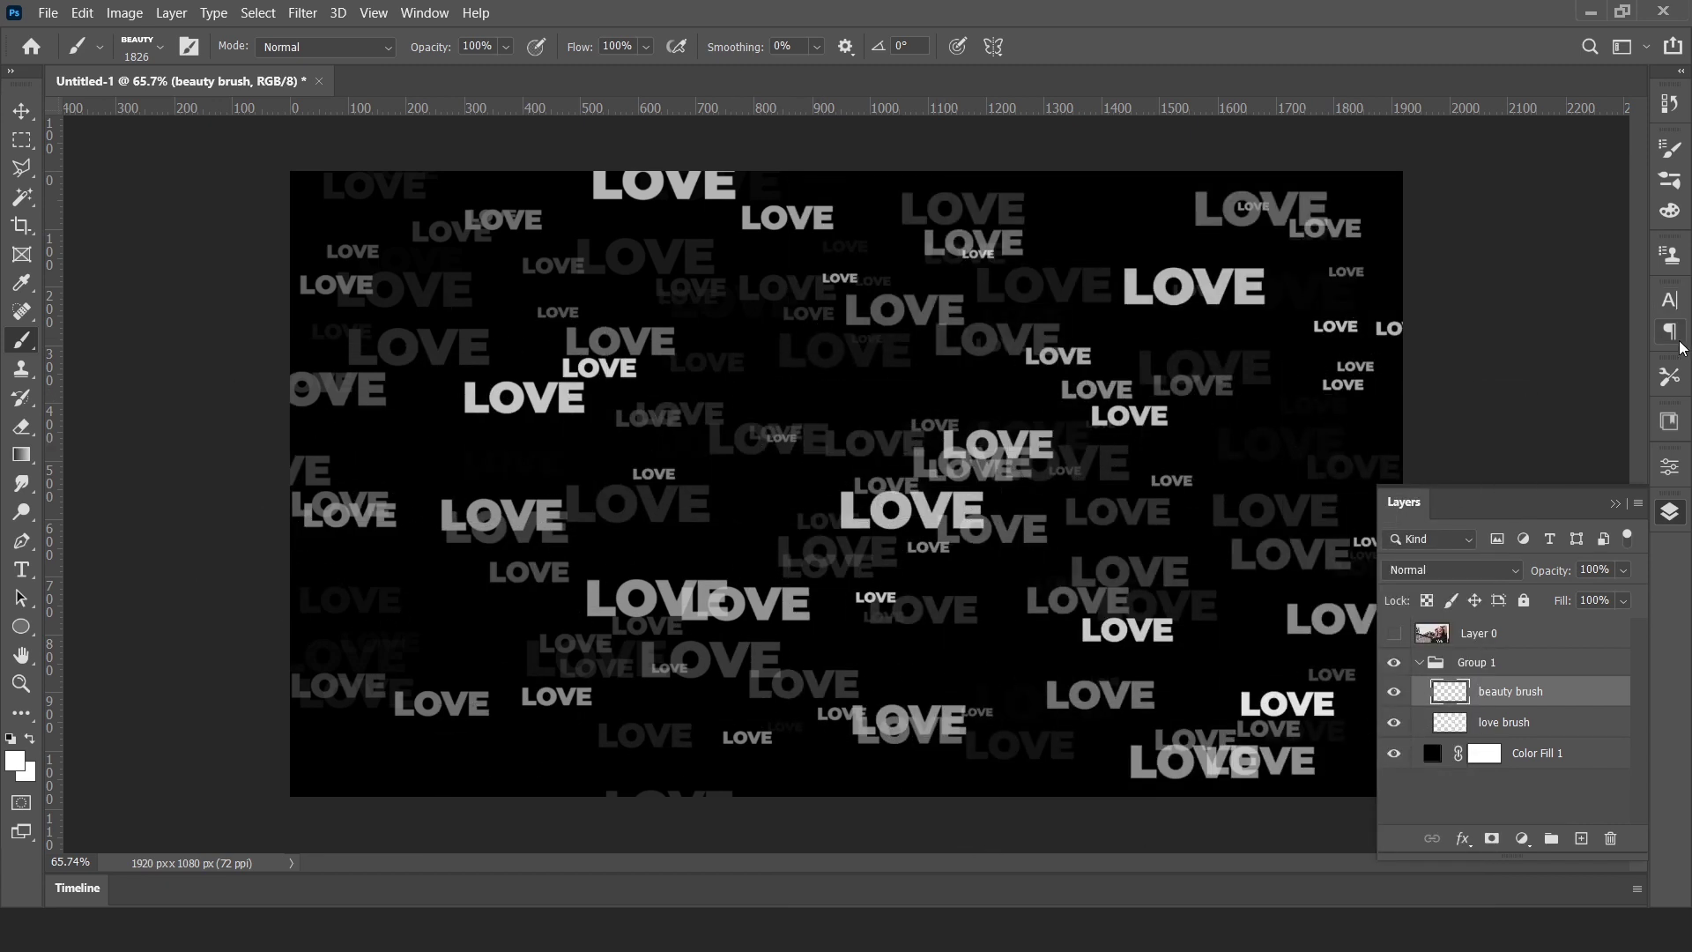
Set the BEAUTY brush tip's size to 250 px and its spacing to 194%.
{"action": "left_click", "coordinate": [1671, 151]}
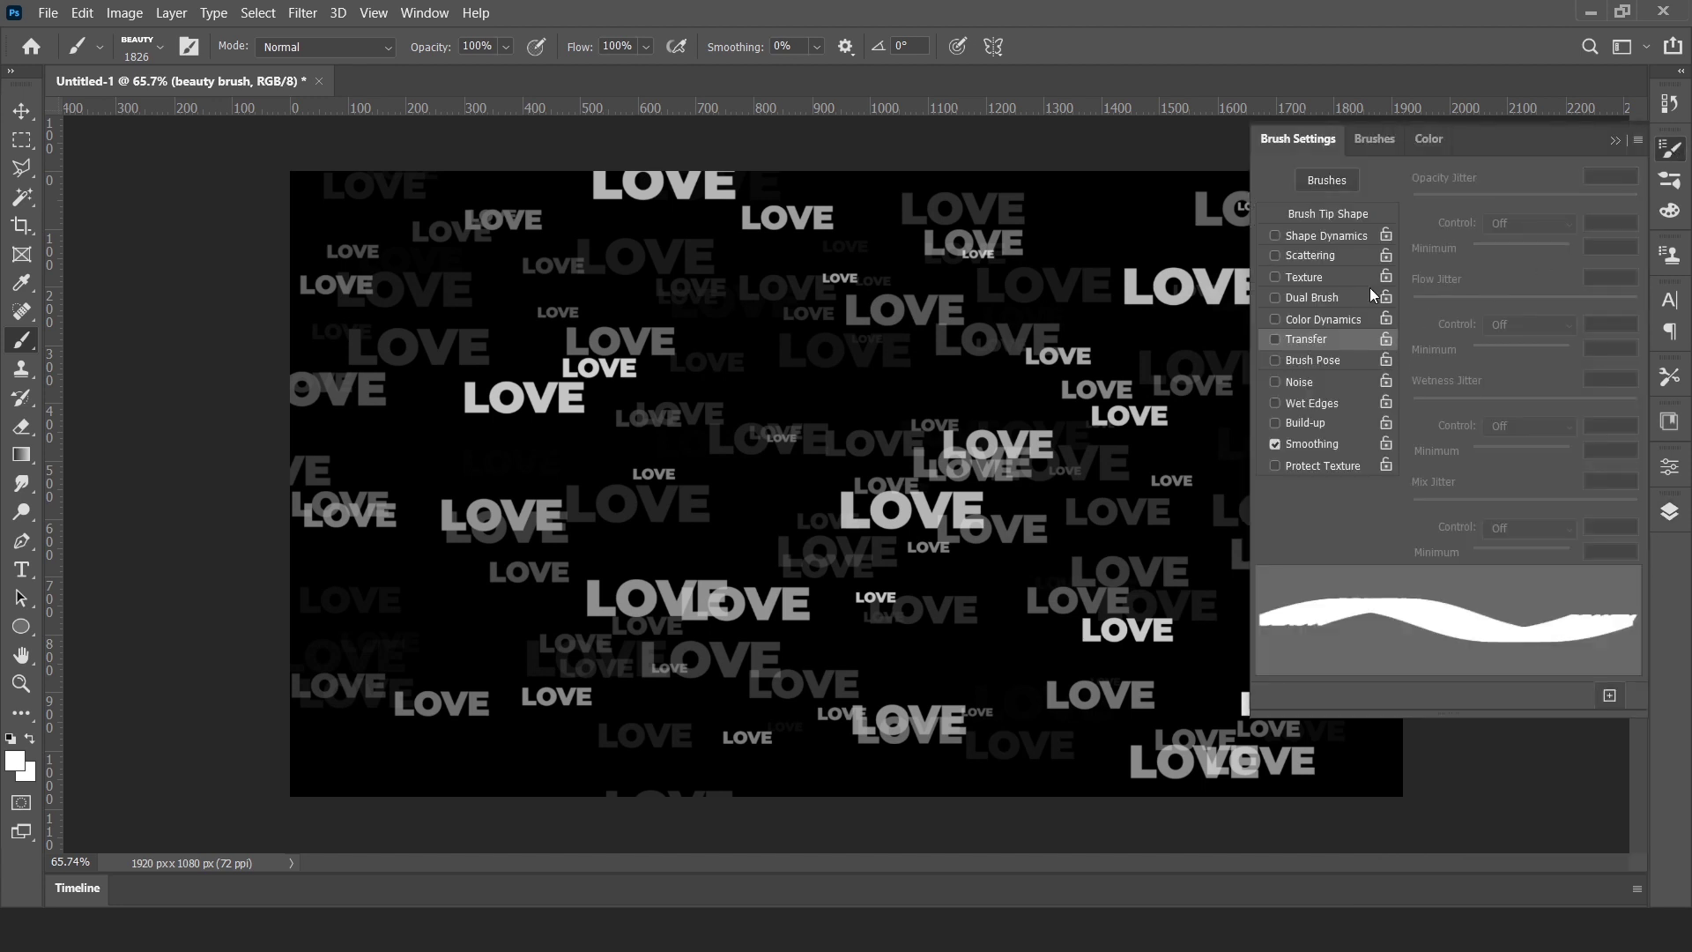
{"action": "left_click", "coordinate": [1321, 217]}
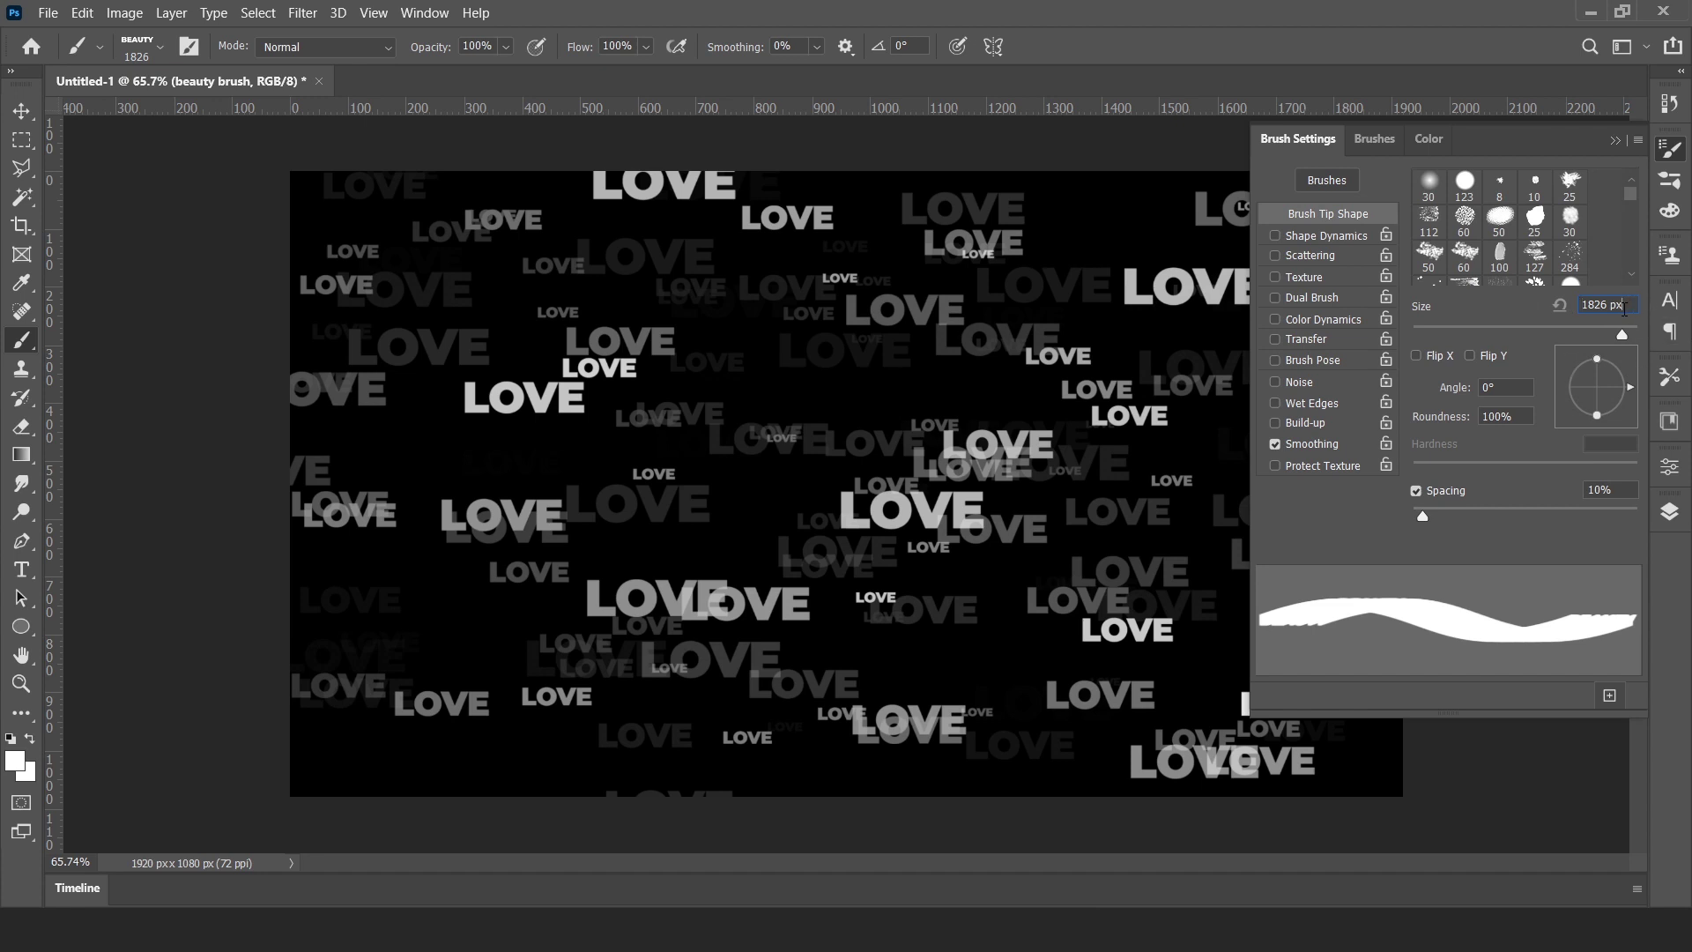
{"action": "type", "text": "250"}
{"action": "left_click_drag", "start_coordinate": [1440, 516], "coordinate": [1577, 502]}
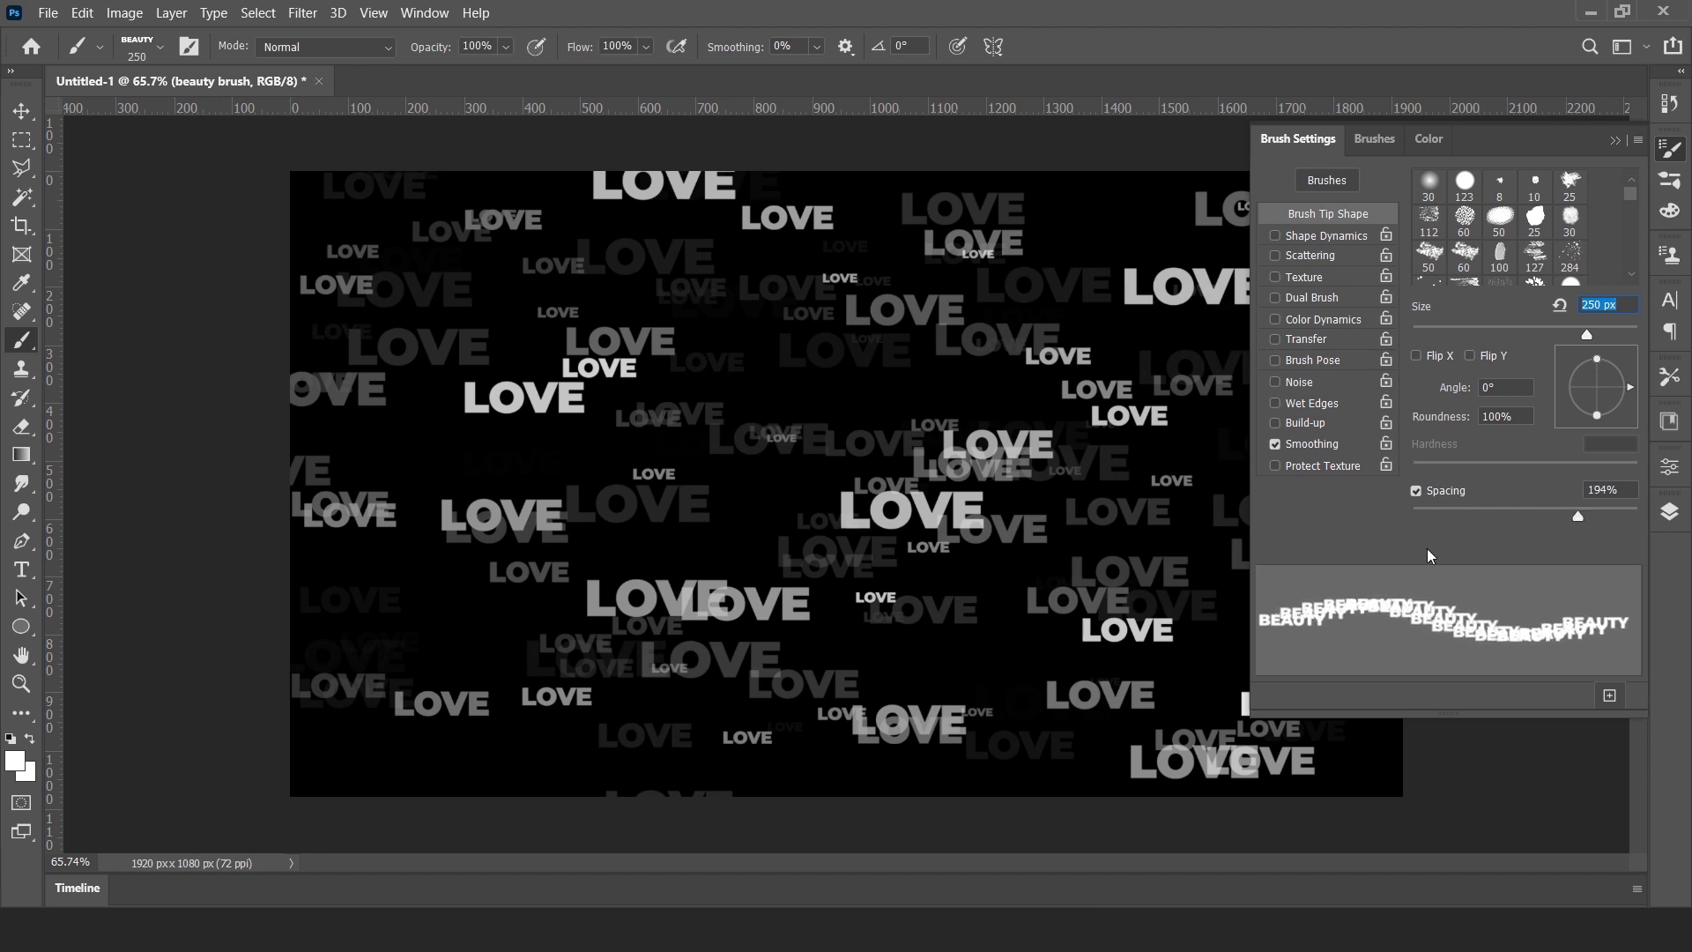
Enable Shape Dynamics for the BEAUTY brush with 100% size jitter and 17% minimum diameter.
{"action": "left_click", "coordinate": [1318, 236]}
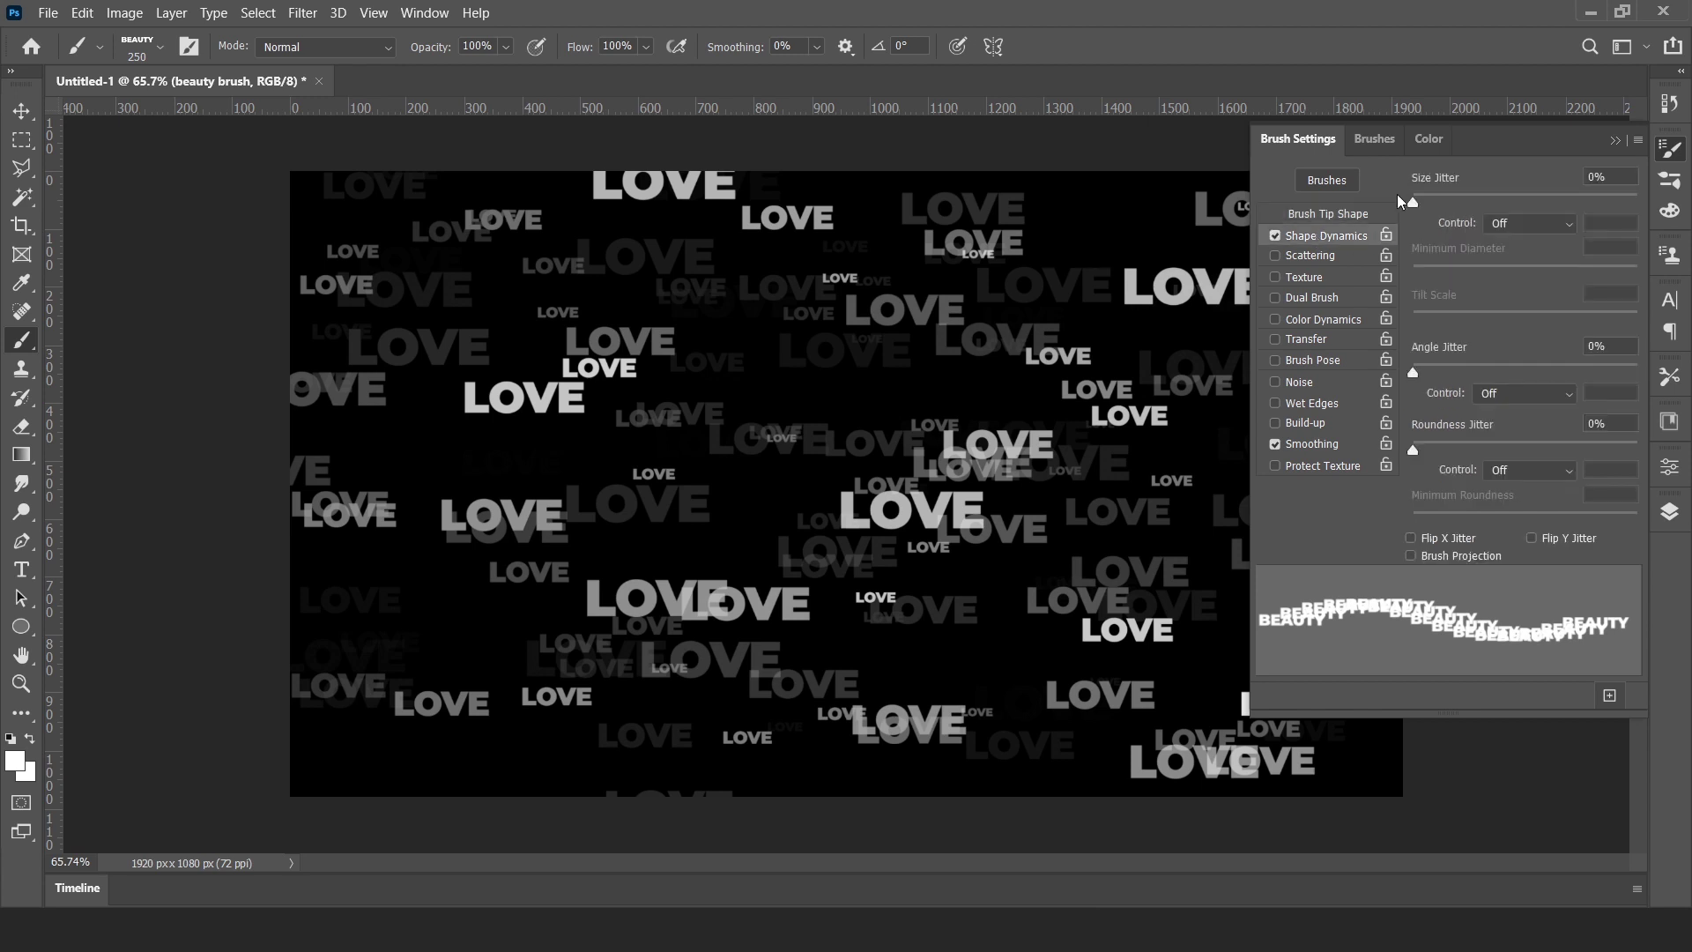
{"action": "left_click_drag", "start_coordinate": [1416, 203], "coordinate": [1687, 230]}
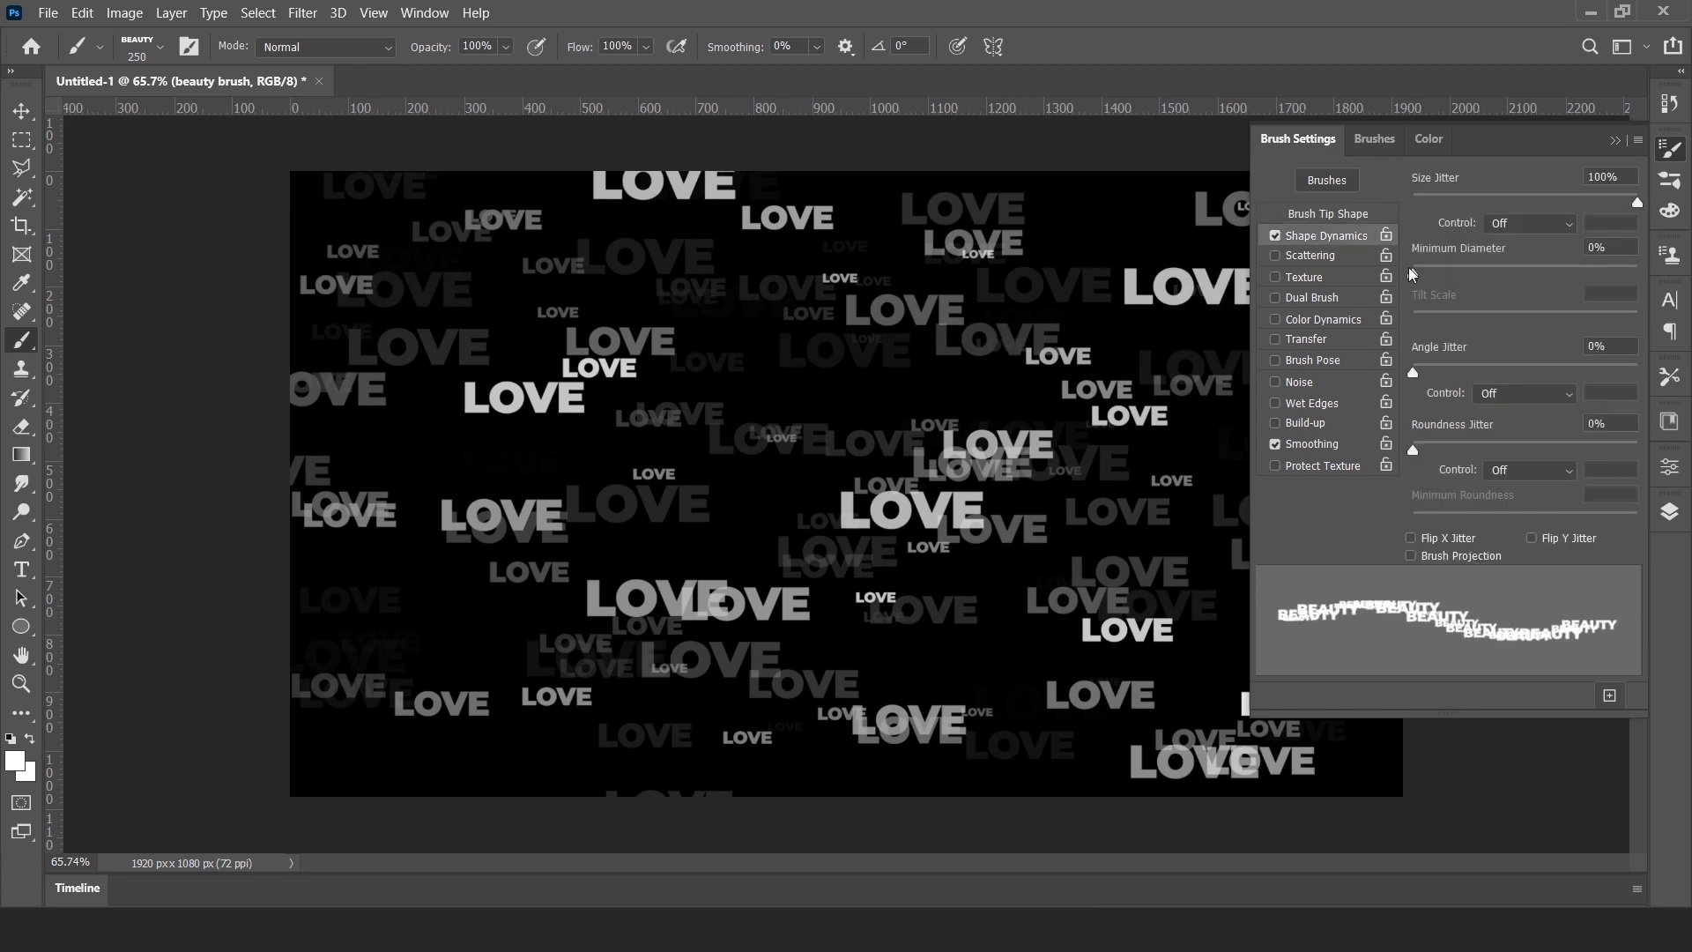
{"action": "left_click_drag", "start_coordinate": [1415, 274], "coordinate": [1451, 277]}
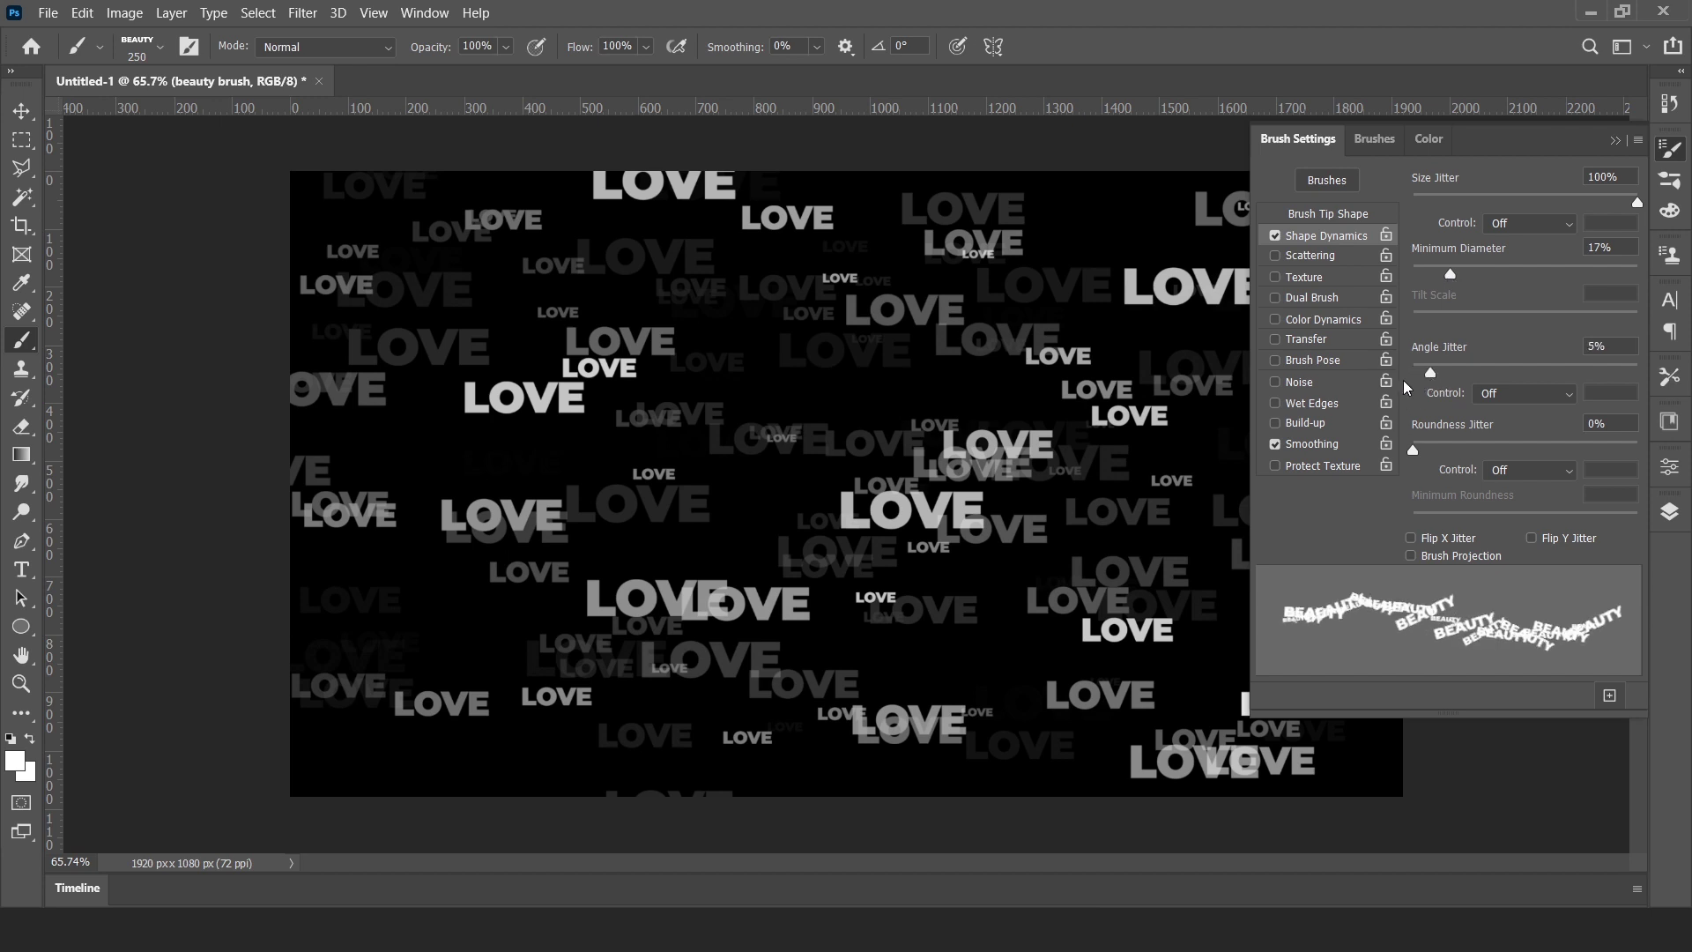
Enable 191% Scattering on both axes and Transfer with 100% opacity jitter and 100% flow jitter for the BEAUTY brush.
{"action": "left_click", "coordinate": [1310, 255]}
{"action": "left_click_drag", "start_coordinate": [1412, 206], "coordinate": [1456, 204]}
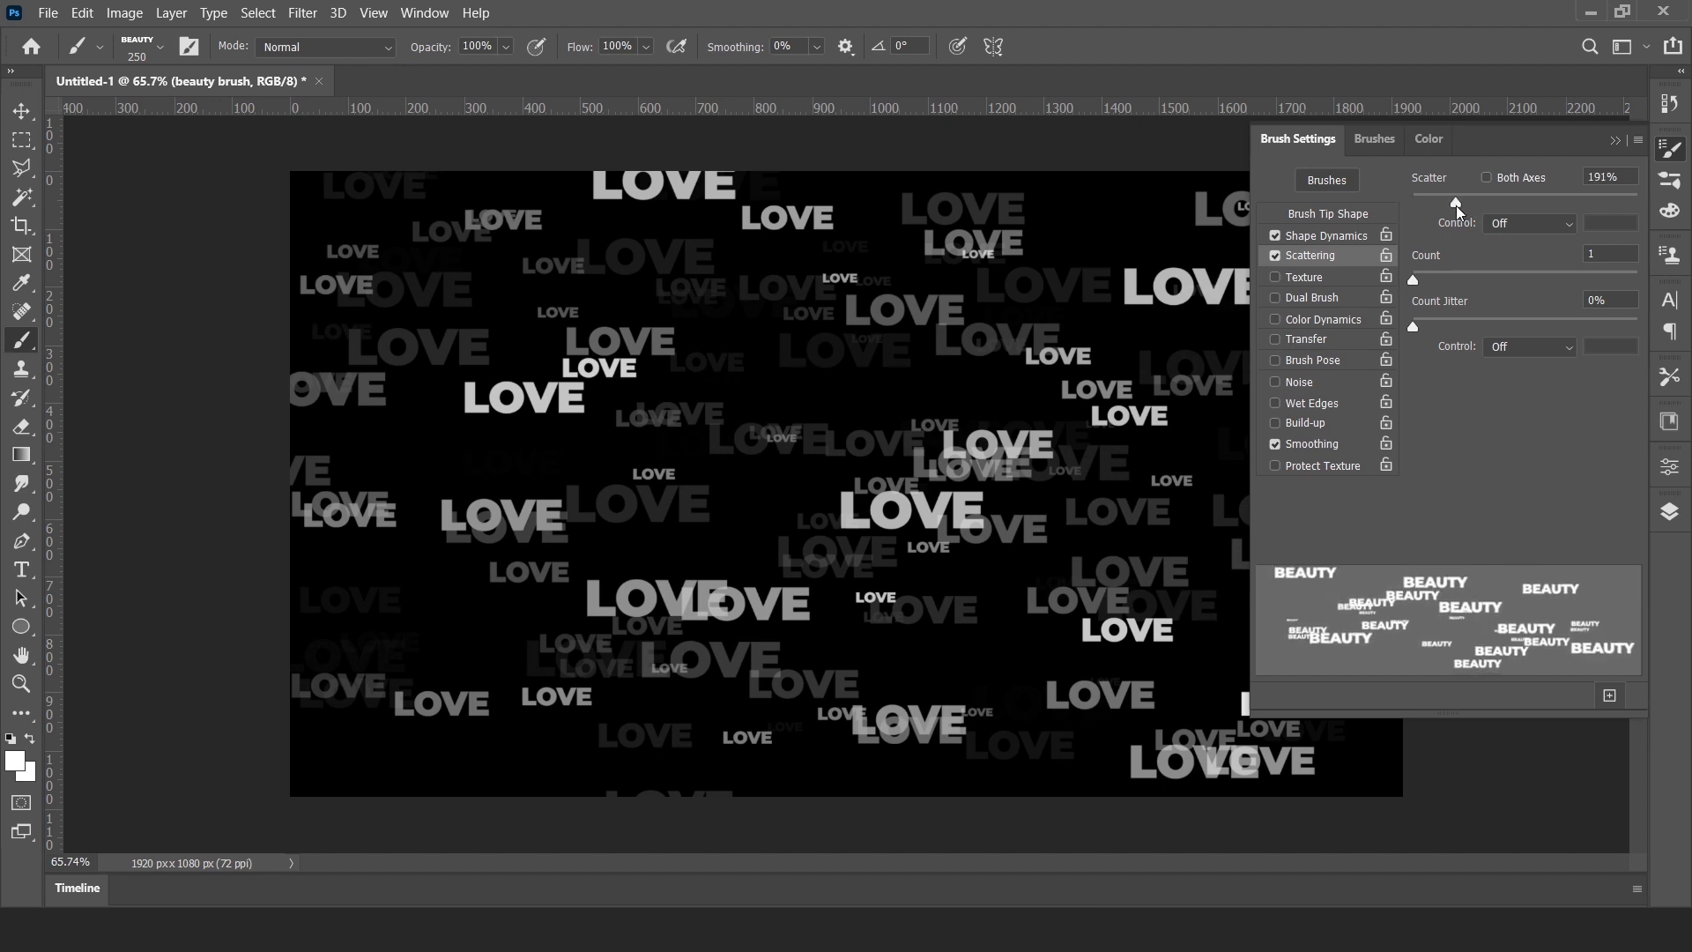
{"action": "left_click", "coordinate": [1486, 178]}
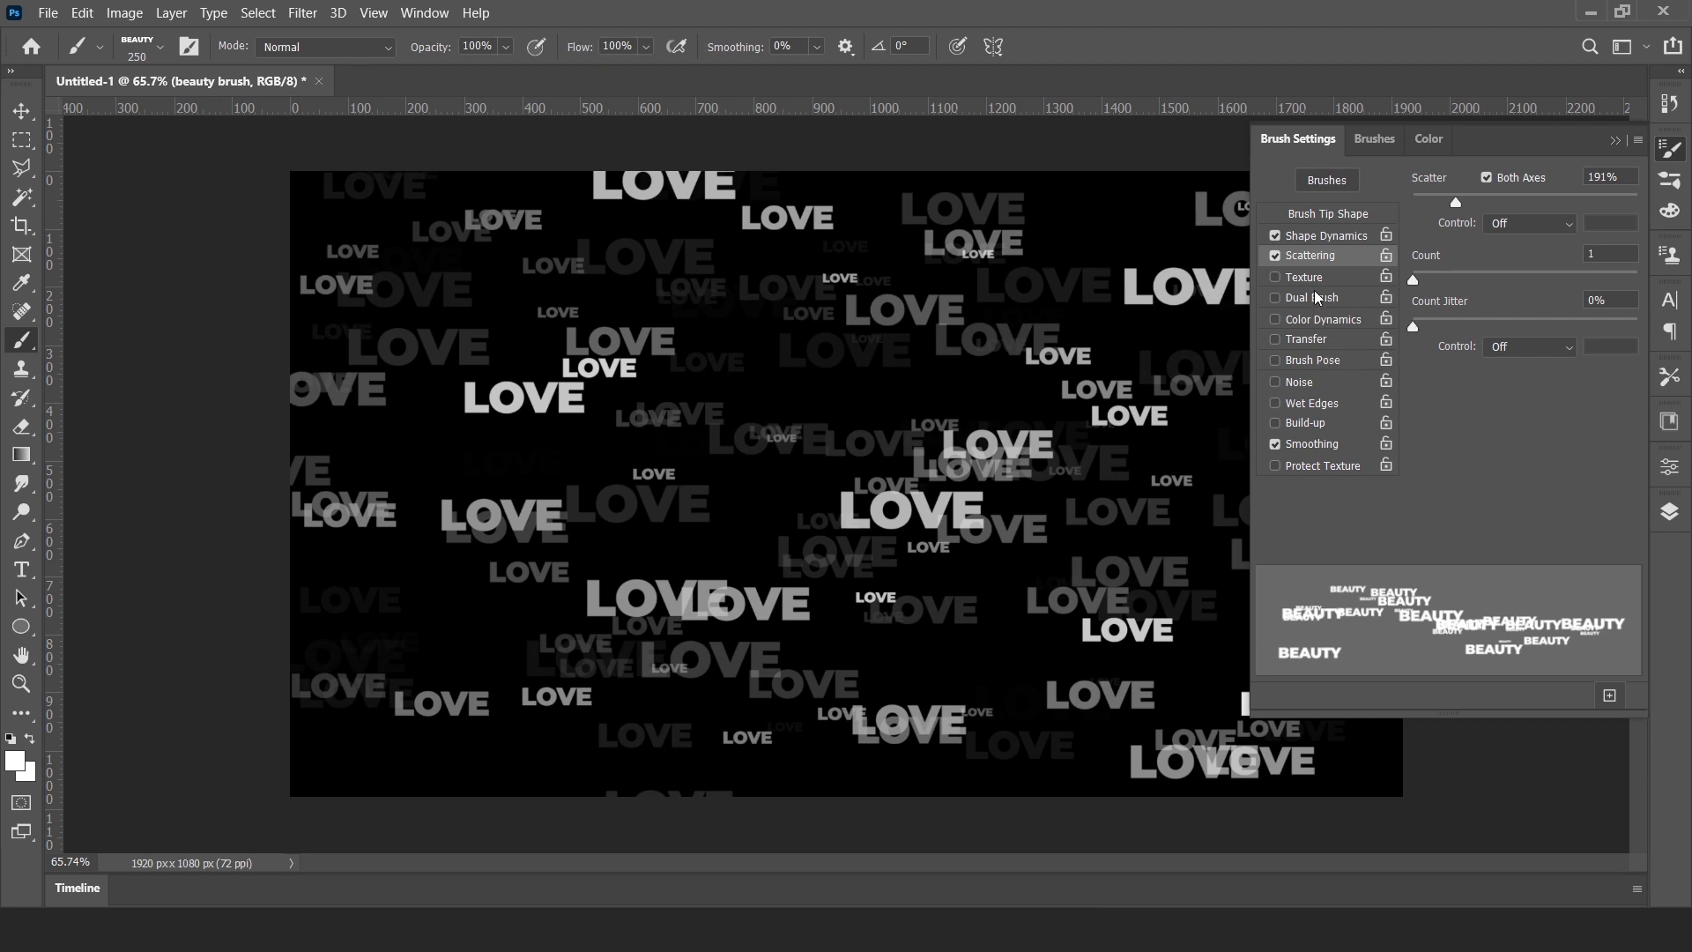
{"action": "left_click", "coordinate": [1313, 342]}
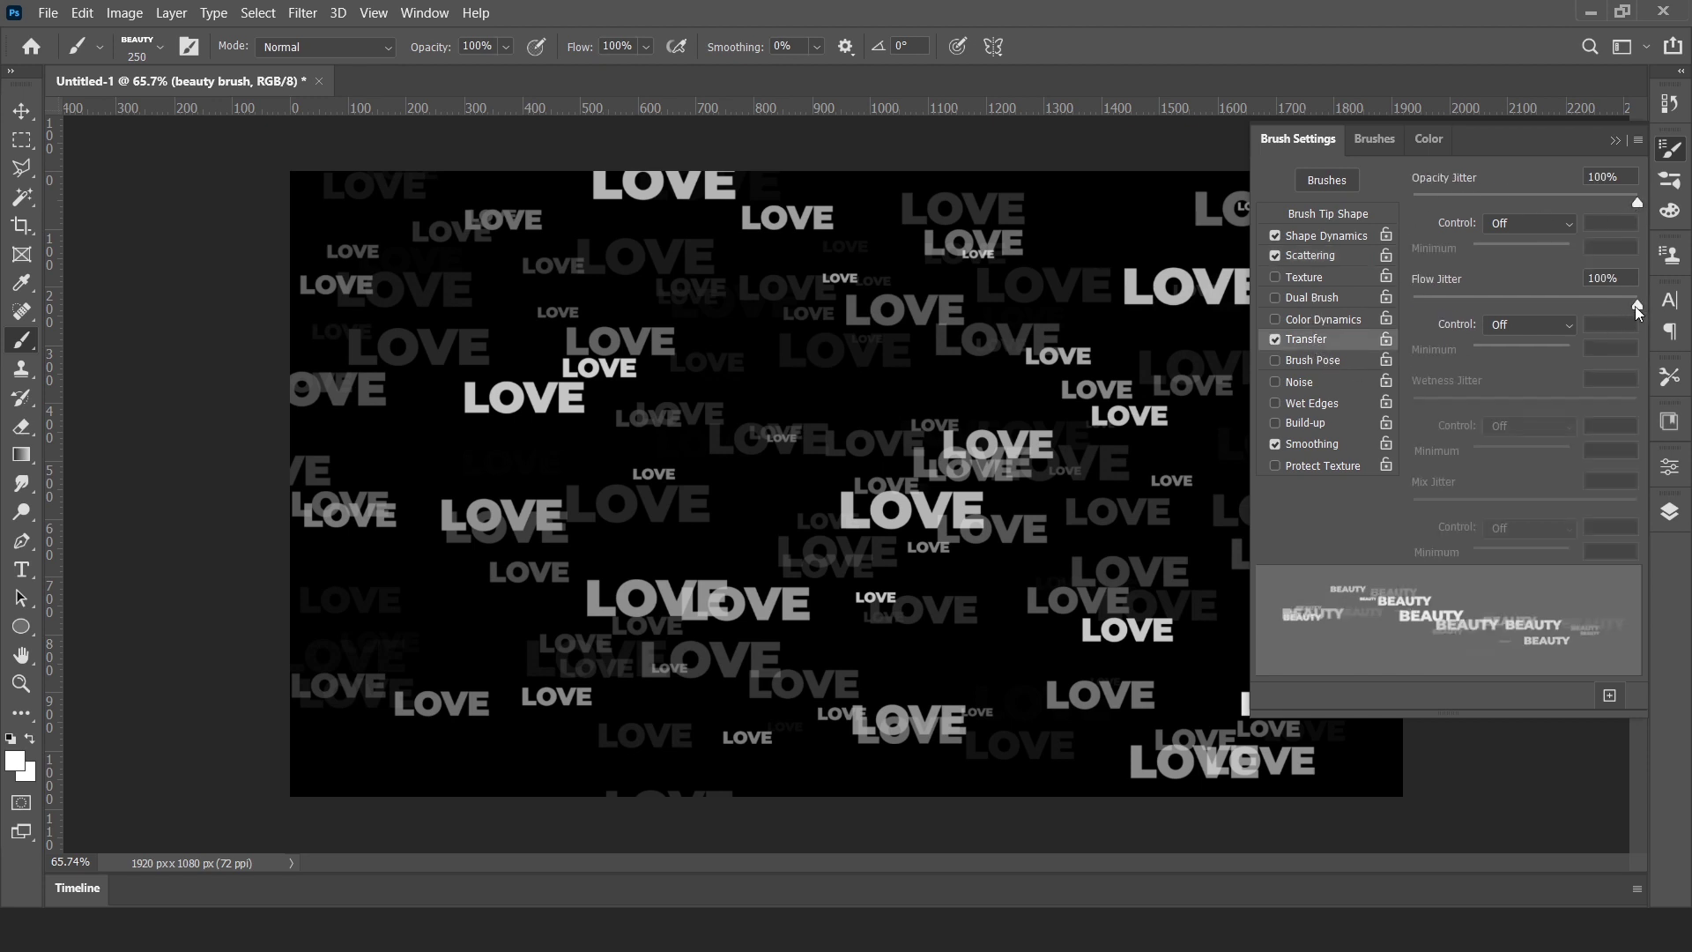
{"action": "left_click", "coordinate": [1615, 142]}
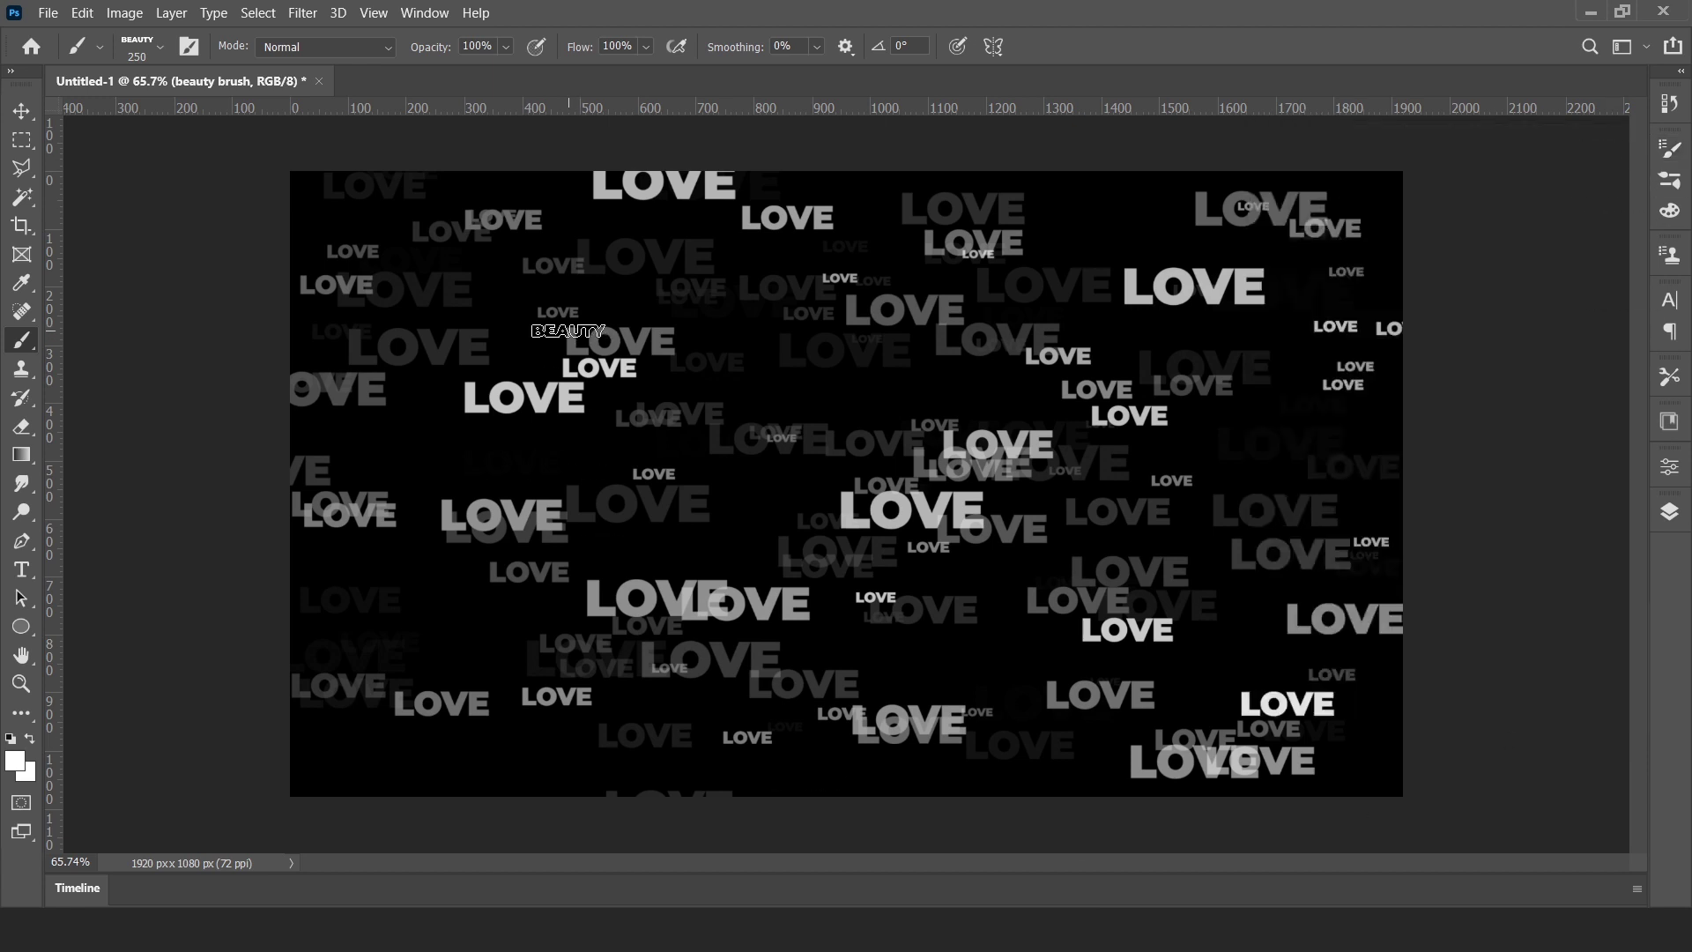
Enlarge the brush to 500 px and paint scattered BEAUTY words across the whole canvas among the LOVE words.
{"action": "key", "text": "bracketright"}
{"action": "key", "text": "bracketright"}
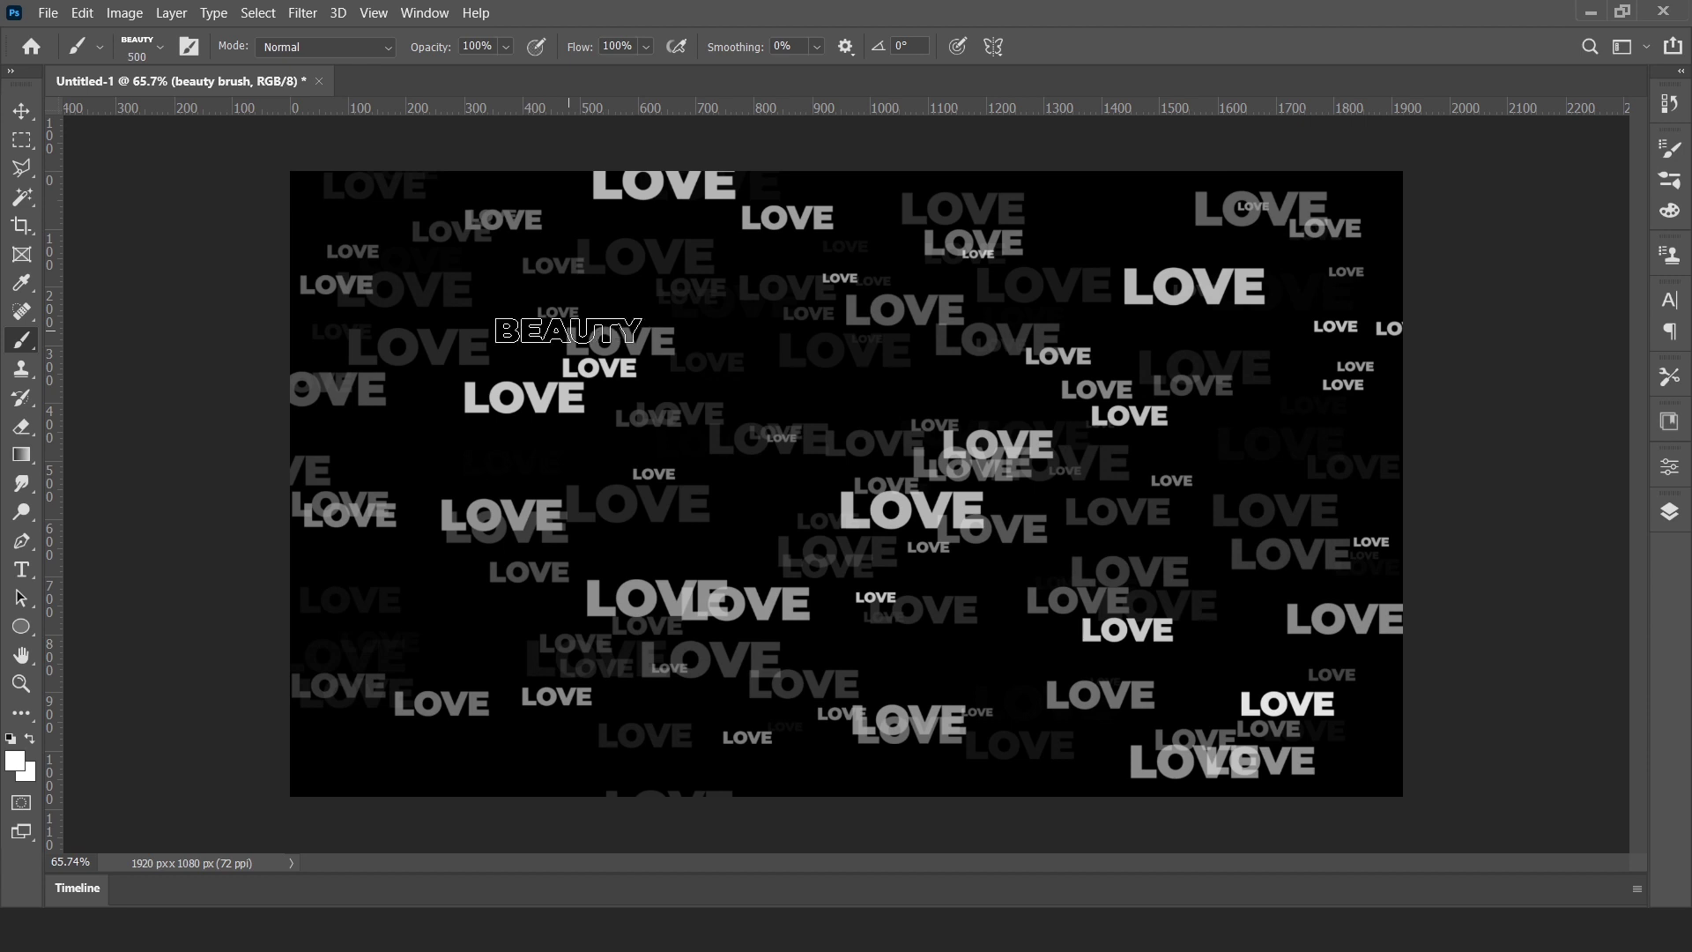
{"action": "mouse_move", "coordinate": [388, 192]}
{"action": "left_mouse_down"}
{"action": "mouse_move", "coordinate": [482, 675]}
{"action": "mouse_move", "coordinate": [729, 762]}
{"action": "mouse_move", "coordinate": [857, 338]}
{"action": "mouse_move", "coordinate": [796, 233]}
{"action": "mouse_move", "coordinate": [987, 325]}
{"action": "mouse_move", "coordinate": [1147, 695]}
{"action": "mouse_move", "coordinate": [1323, 439]}
{"action": "mouse_move", "coordinate": [1218, 250]}
{"action": "mouse_move", "coordinate": [729, 264]}
{"action": "mouse_move", "coordinate": [737, 472]}
{"action": "mouse_move", "coordinate": [847, 742]}
{"action": "mouse_move", "coordinate": [570, 714]}
{"action": "mouse_move", "coordinate": [367, 139]}
{"action": "left_mouse_up"}
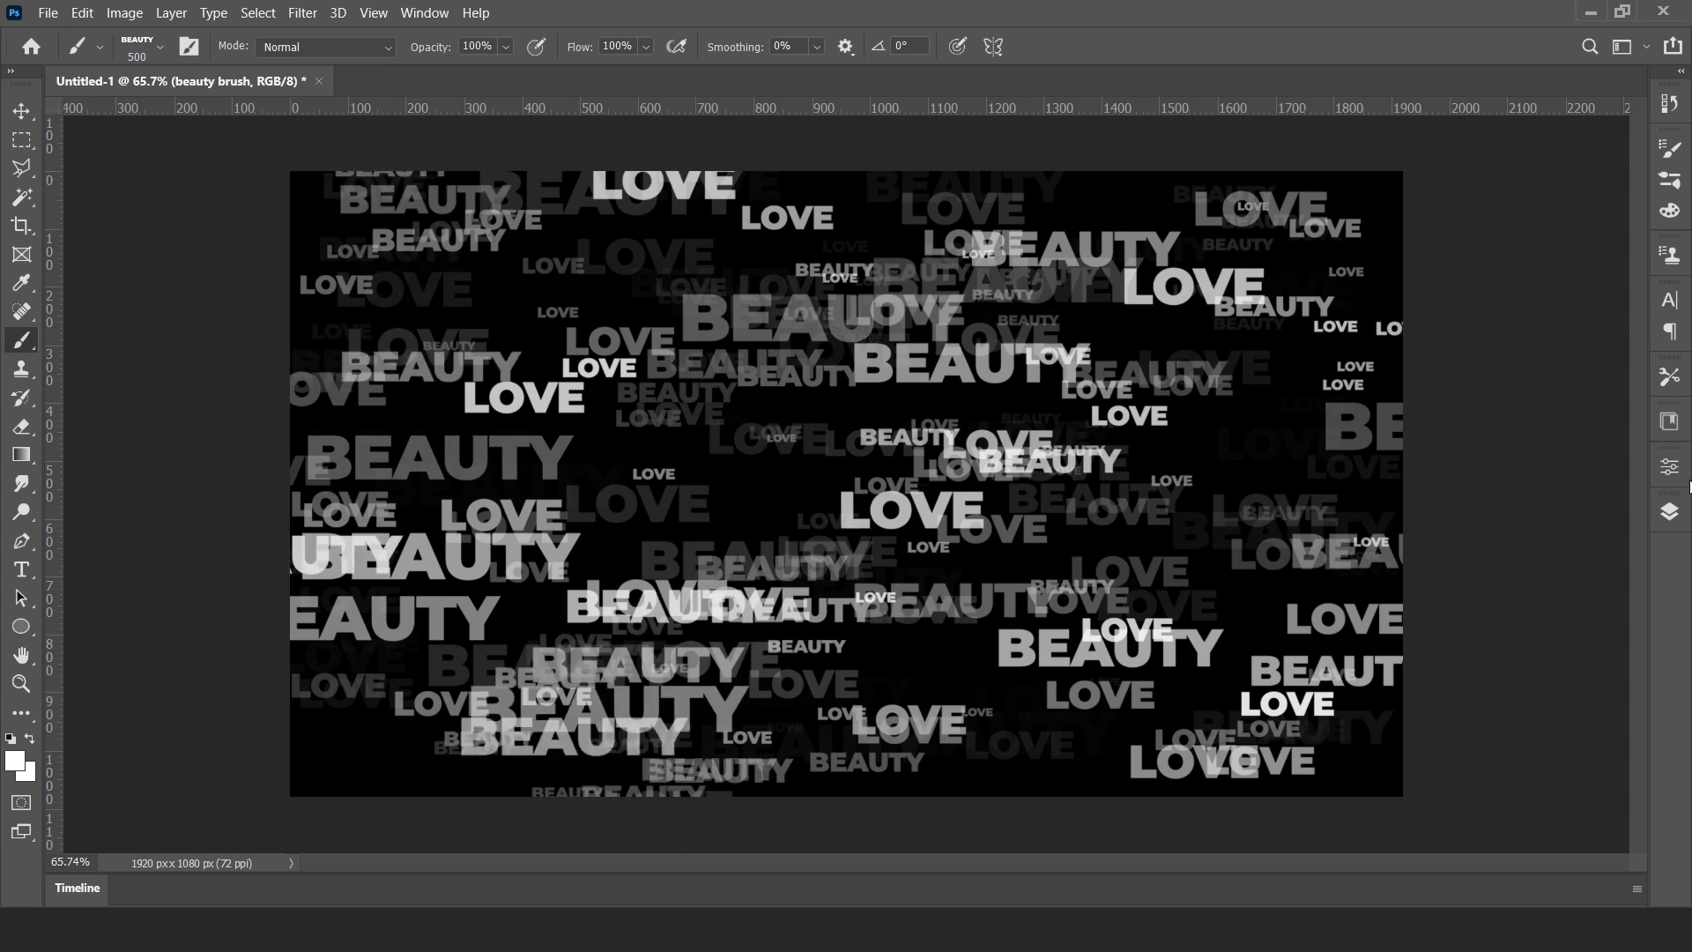
Make the Layer 0 photo visible, collapse Group 1 and clip the photo to the group with a clipping mask.
{"action": "left_click", "coordinate": [1670, 514]}
{"action": "left_click", "coordinate": [1498, 638]}
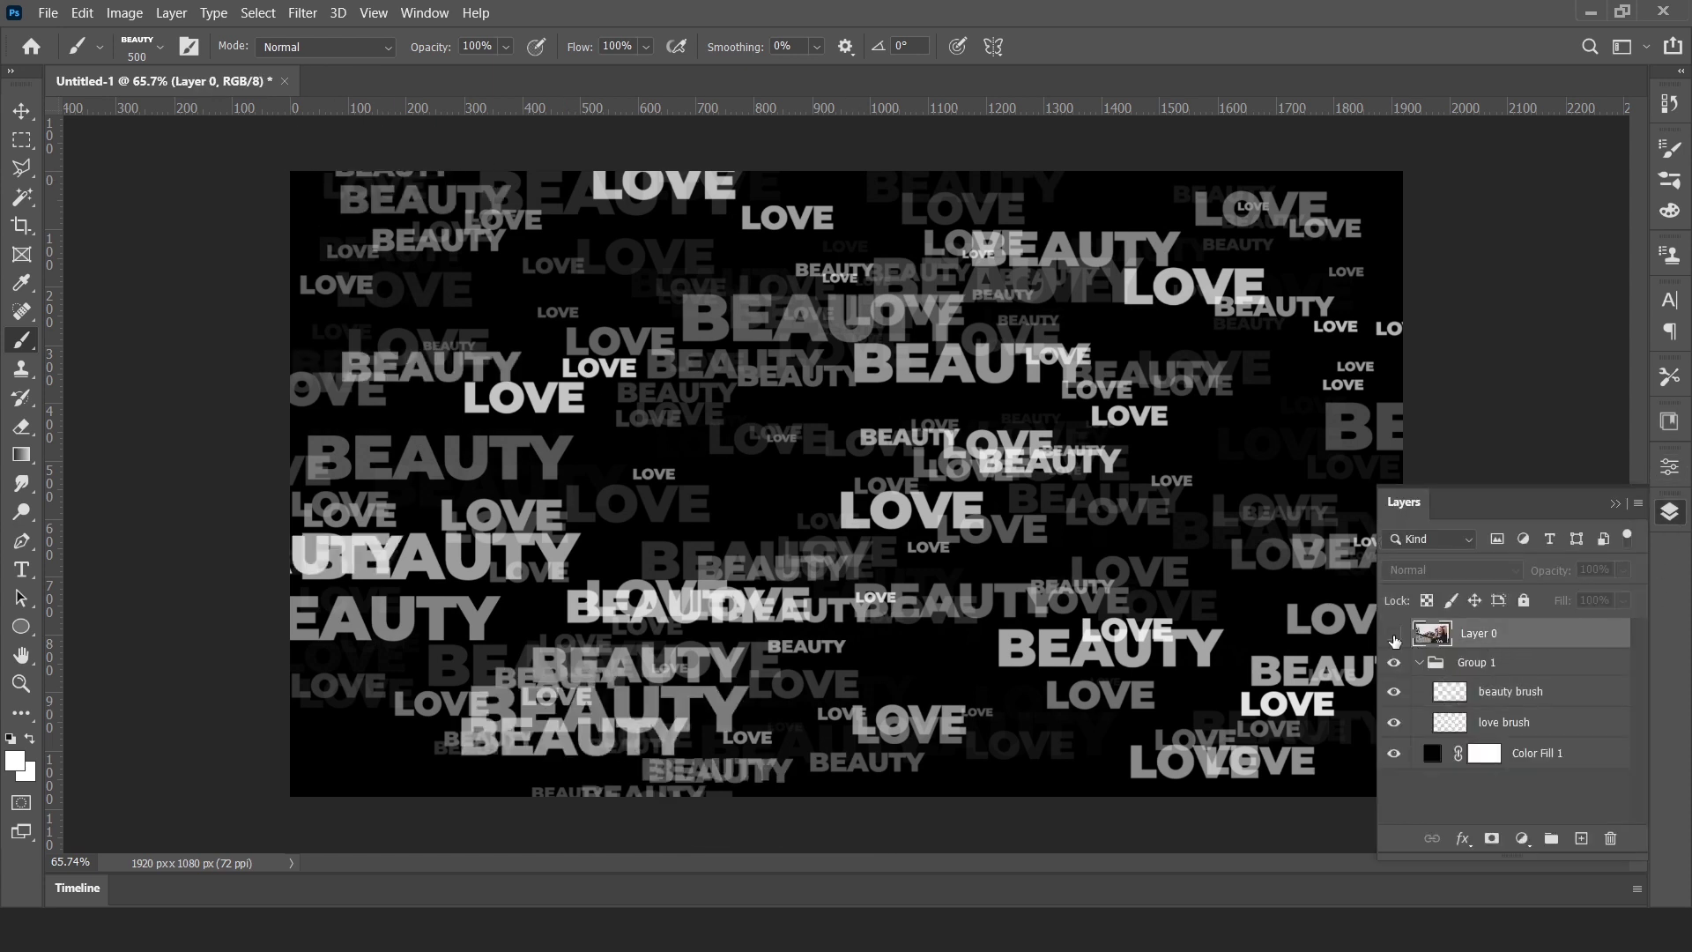
{"action": "left_click", "coordinate": [1394, 635]}
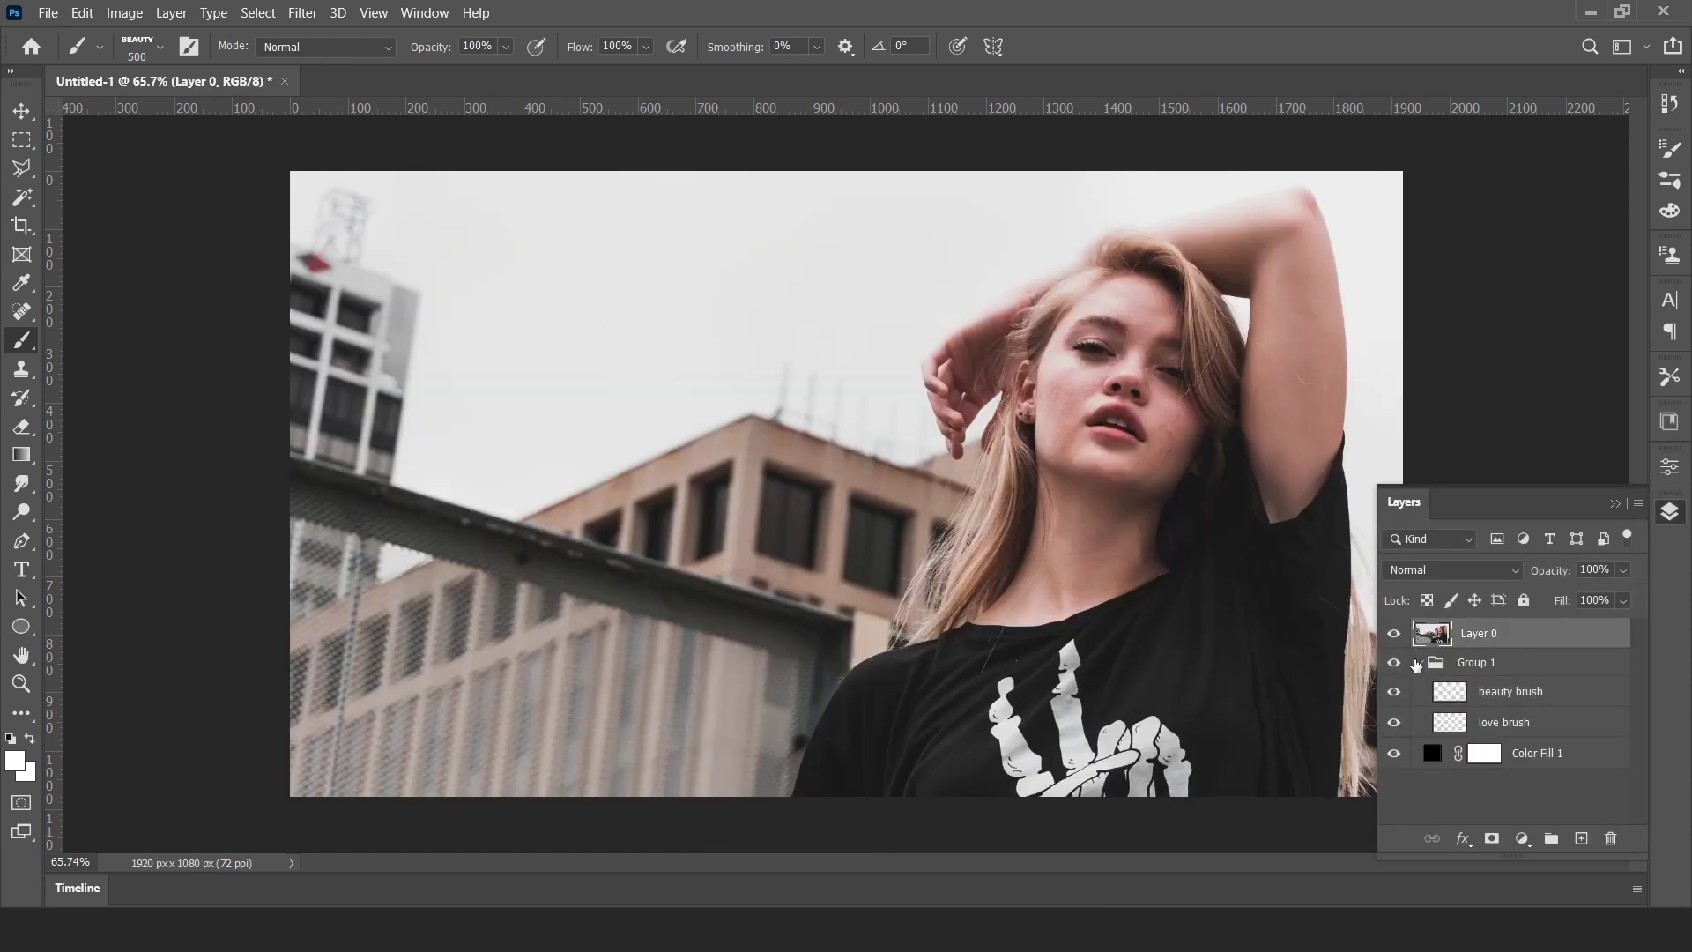
{"action": "left_click", "coordinate": [1416, 663]}
{"action": "right_click", "coordinate": [1540, 633]}
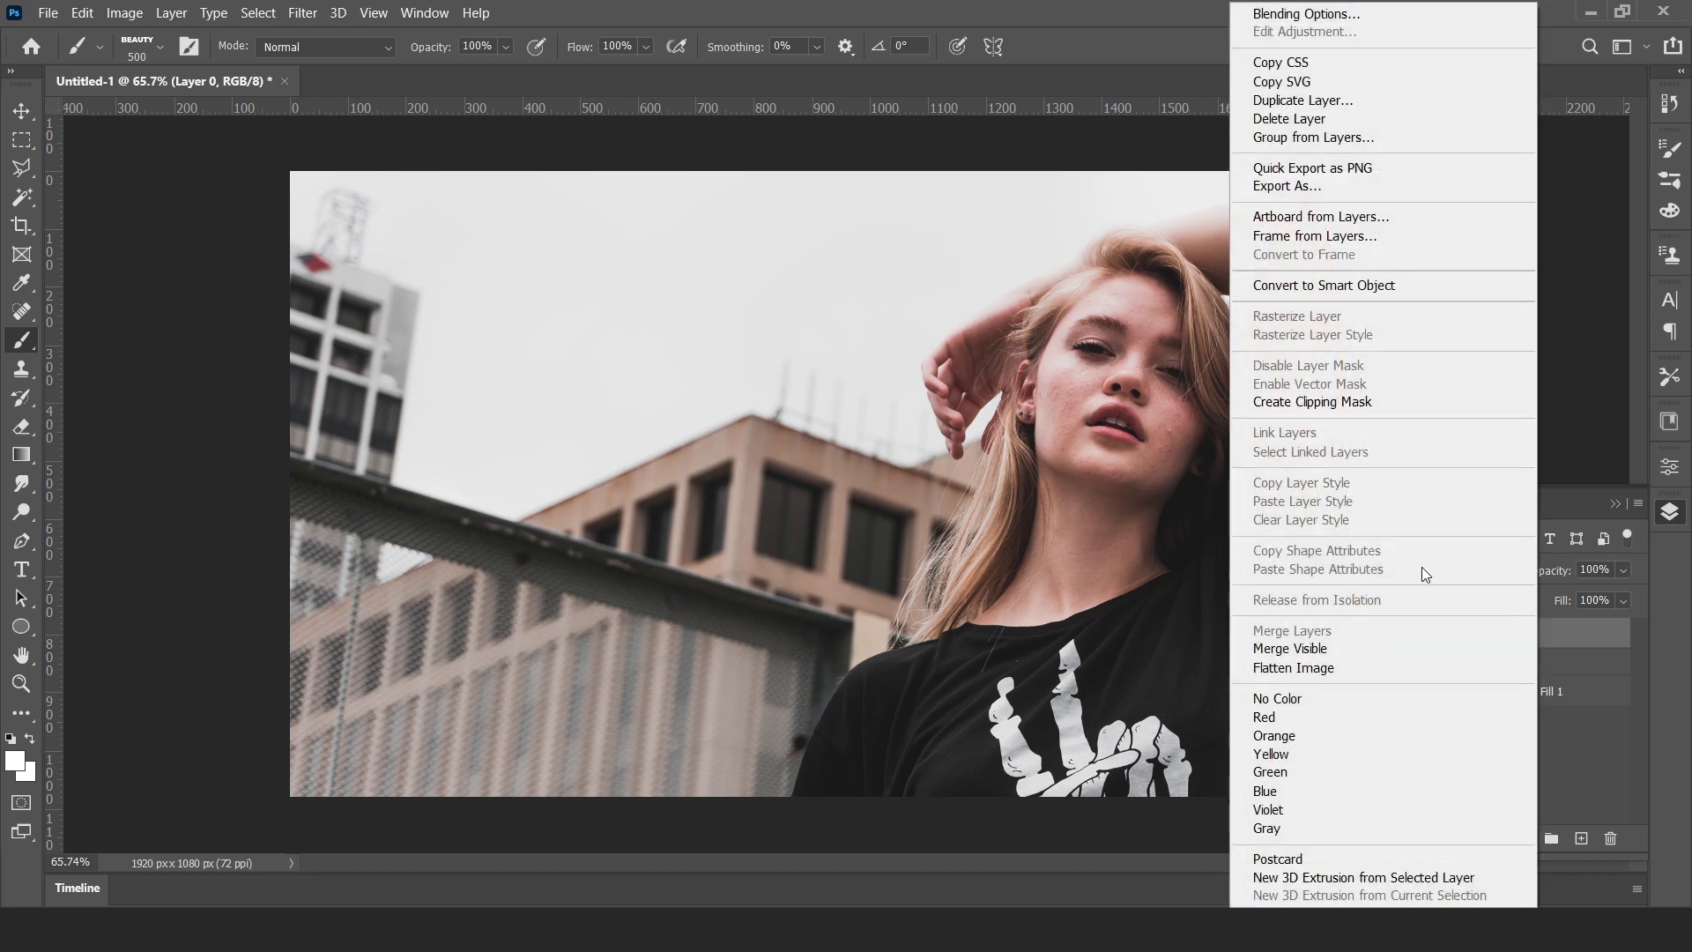
{"action": "left_click", "coordinate": [1332, 404]}
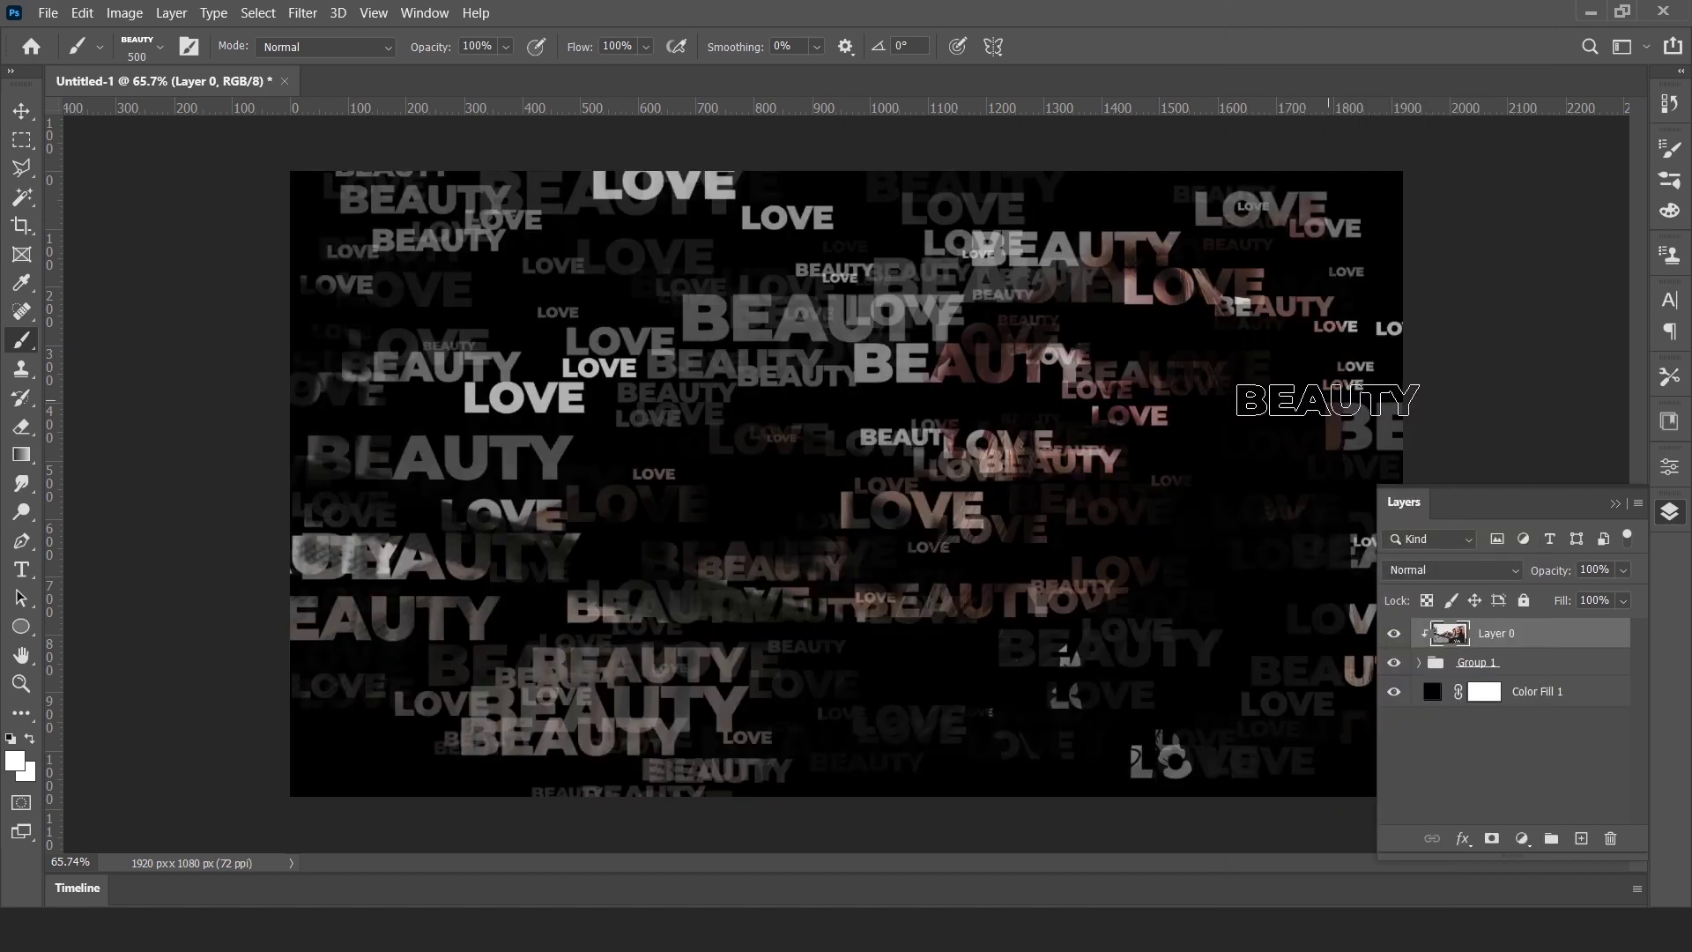
On the beauty brush layer, paint dense BEAUTY words over the woman's face, hair and upper body with a 250 px brush.
{"action": "left_click", "coordinate": [1419, 663]}
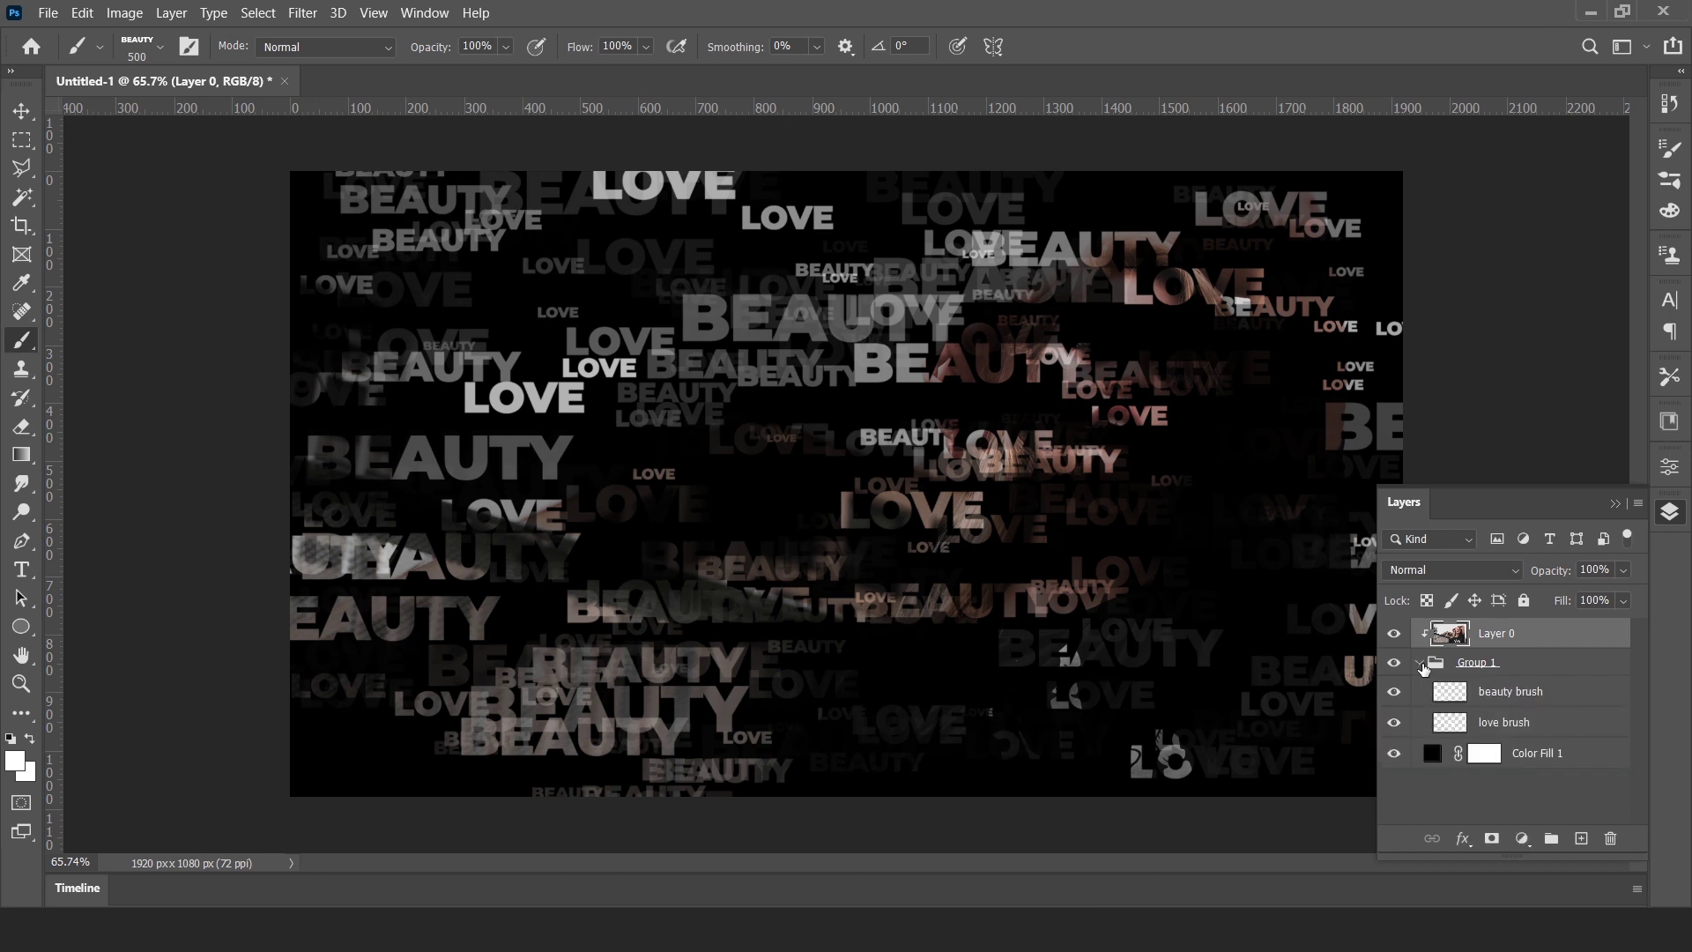
{"action": "left_click", "coordinate": [1513, 701]}
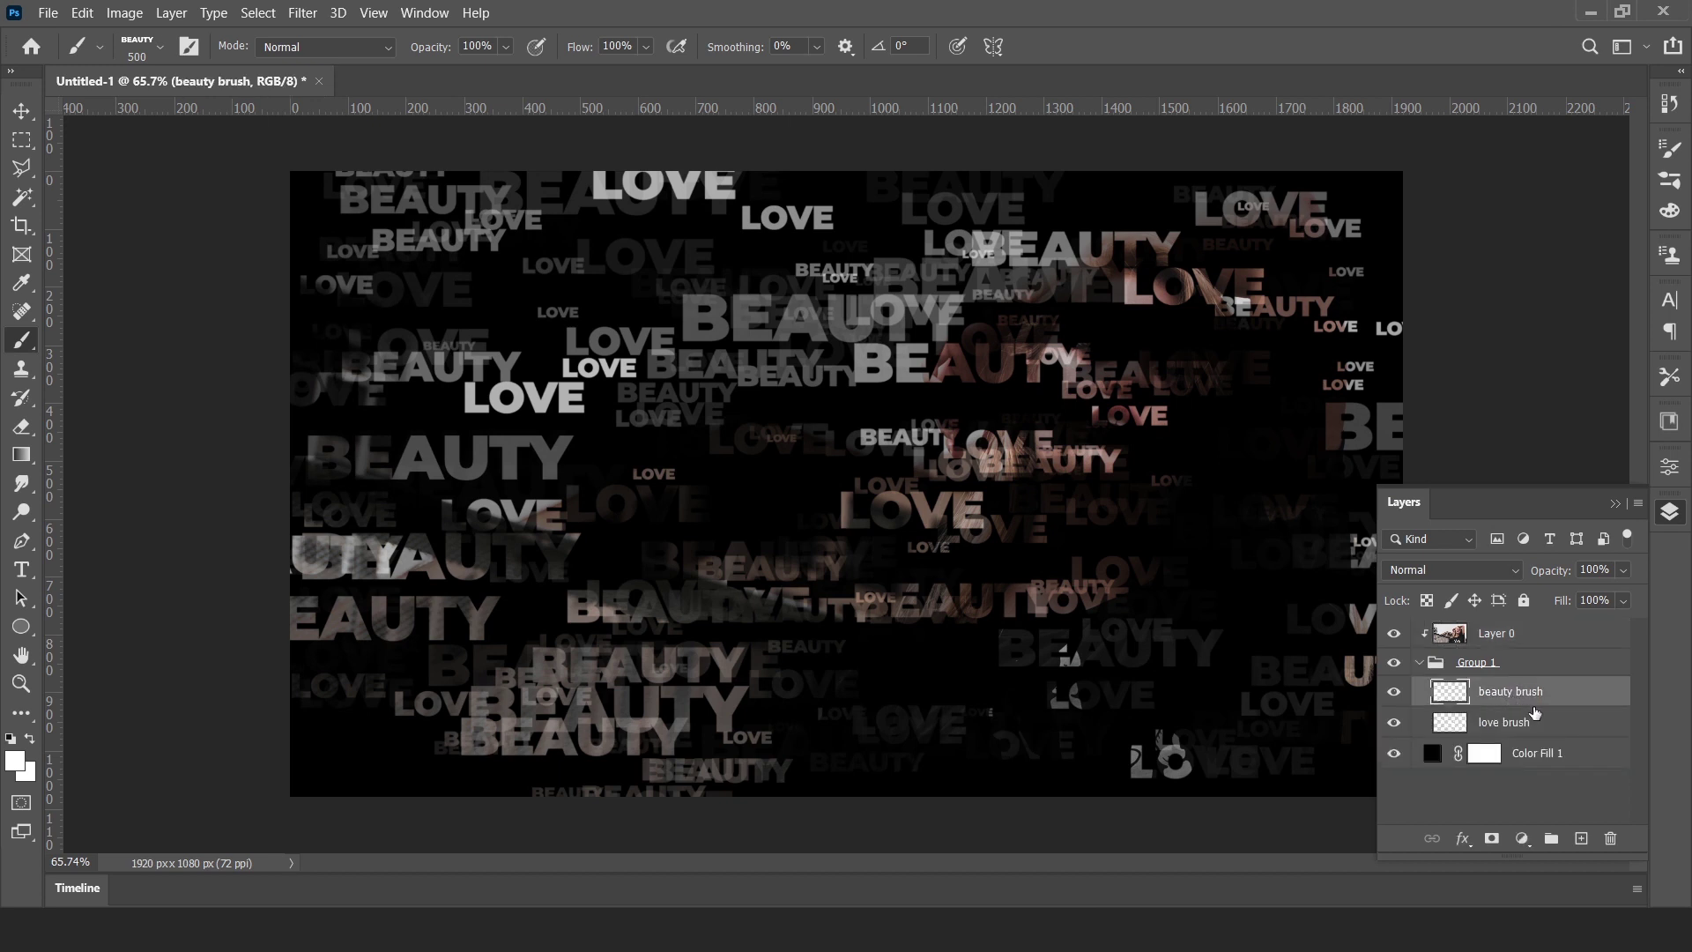
{"action": "left_click", "coordinate": [1615, 506]}
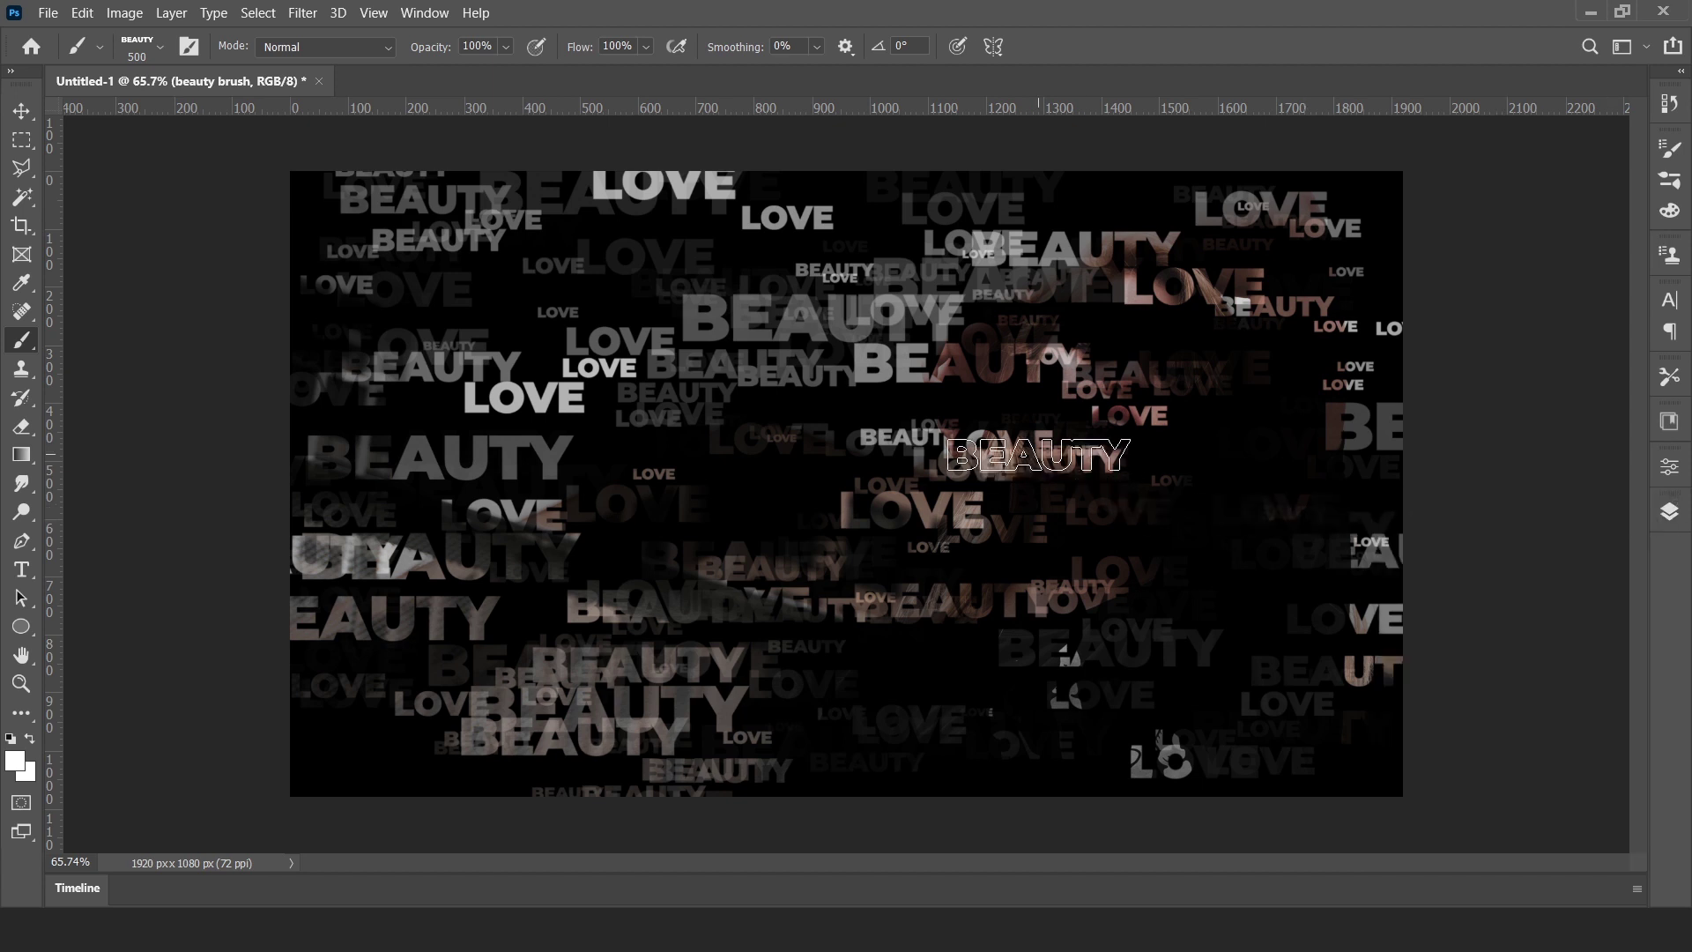
{"action": "key", "text": "bracketleft"}
{"action": "key", "text": "bracketleft"}
{"action": "key", "text": "bracketleft"}
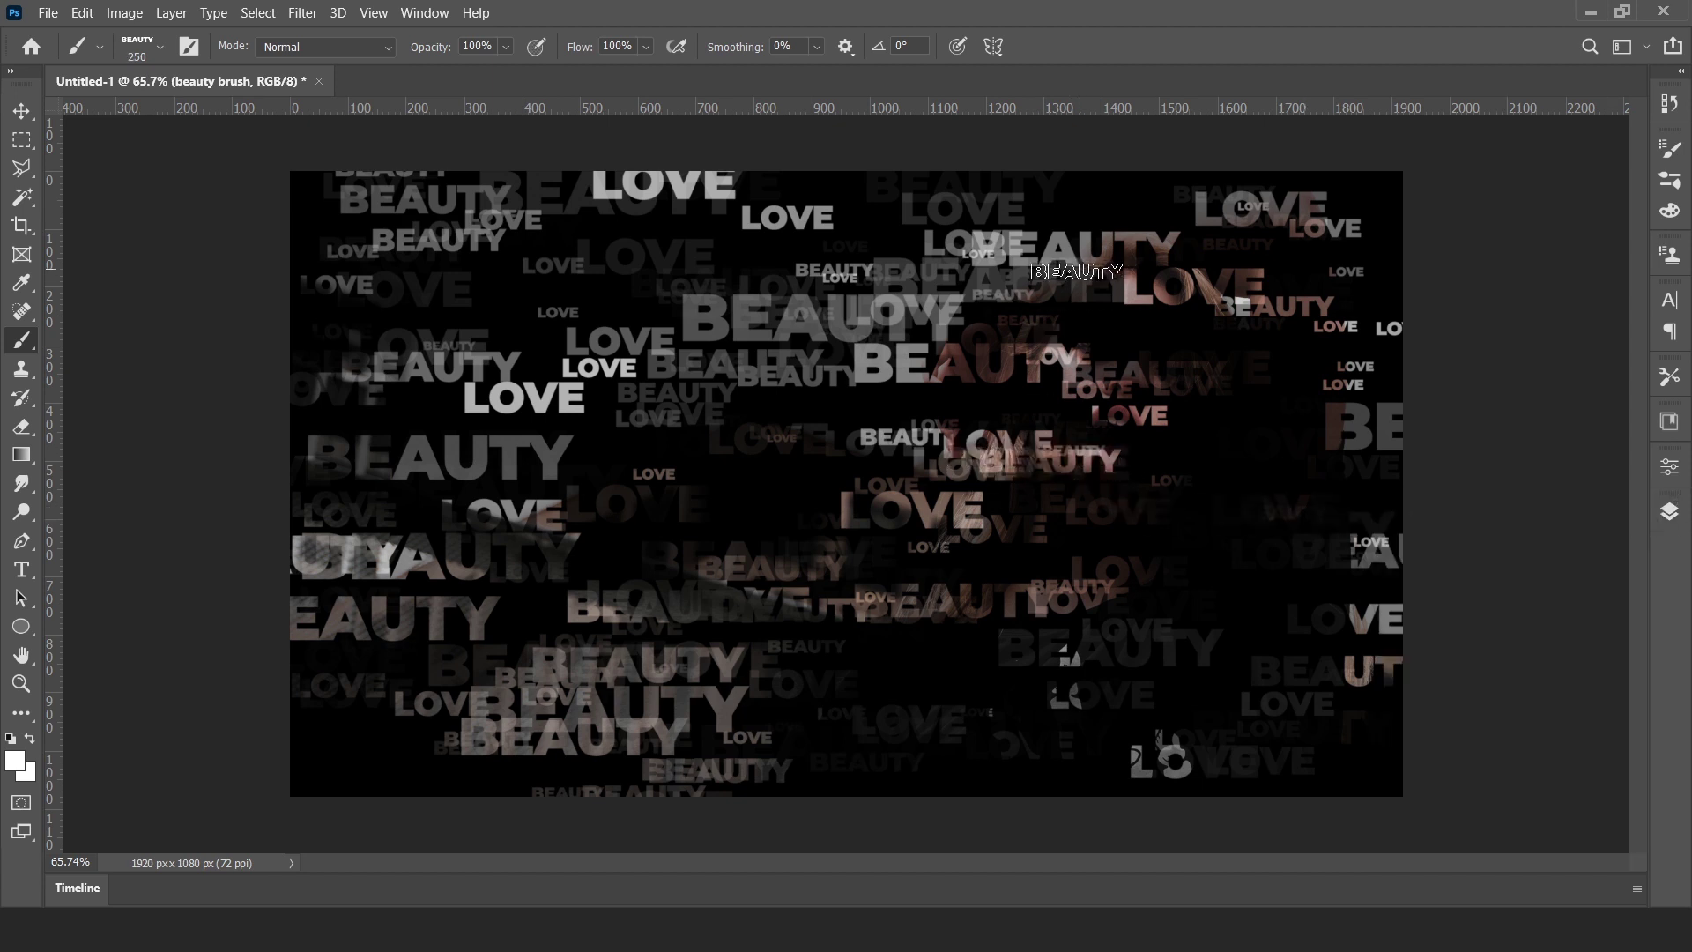
{"action": "mouse_move", "coordinate": [1057, 331]}
{"action": "left_mouse_down"}
{"action": "mouse_move", "coordinate": [1075, 309]}
{"action": "mouse_move", "coordinate": [1097, 384]}
{"action": "mouse_move", "coordinate": [1092, 559]}
{"action": "mouse_move", "coordinate": [1180, 246]}
{"action": "mouse_move", "coordinate": [1068, 623]}
{"action": "mouse_move", "coordinate": [1098, 621]}
{"action": "mouse_move", "coordinate": [1012, 270]}
{"action": "mouse_move", "coordinate": [1065, 162]}
{"action": "mouse_move", "coordinate": [1108, 278]}
{"action": "mouse_move", "coordinate": [1137, 683]}
{"action": "mouse_move", "coordinate": [1109, 747]}
{"action": "mouse_move", "coordinate": [1075, 529]}
{"action": "mouse_move", "coordinate": [1057, 731]}
{"action": "mouse_move", "coordinate": [1003, 324]}
{"action": "mouse_move", "coordinate": [1071, 265]}
{"action": "mouse_move", "coordinate": [1097, 273]}
{"action": "mouse_move", "coordinate": [1110, 480]}
{"action": "mouse_move", "coordinate": [1208, 295]}
{"action": "mouse_move", "coordinate": [1211, 339]}
{"action": "mouse_move", "coordinate": [1121, 728]}
{"action": "mouse_move", "coordinate": [1060, 777]}
{"action": "mouse_move", "coordinate": [1104, 355]}
{"action": "left_mouse_up"}
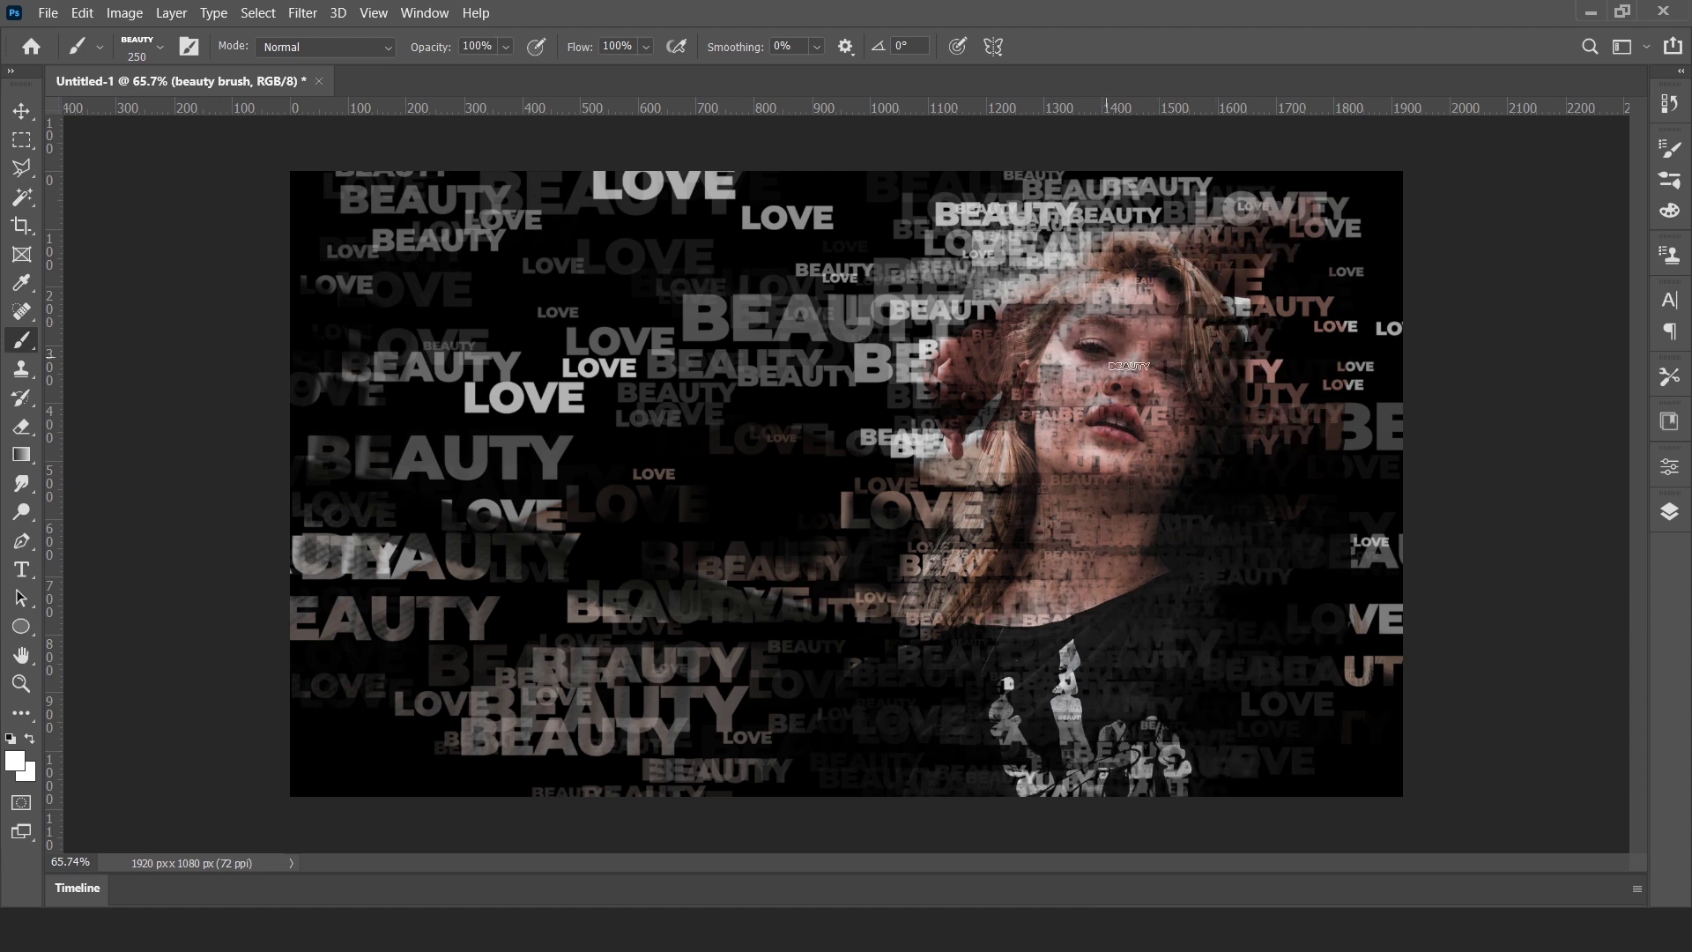
{"action": "scroll", "coordinate": [1145, 370], "scroll_direction": "up", "scroll_amount": 4}
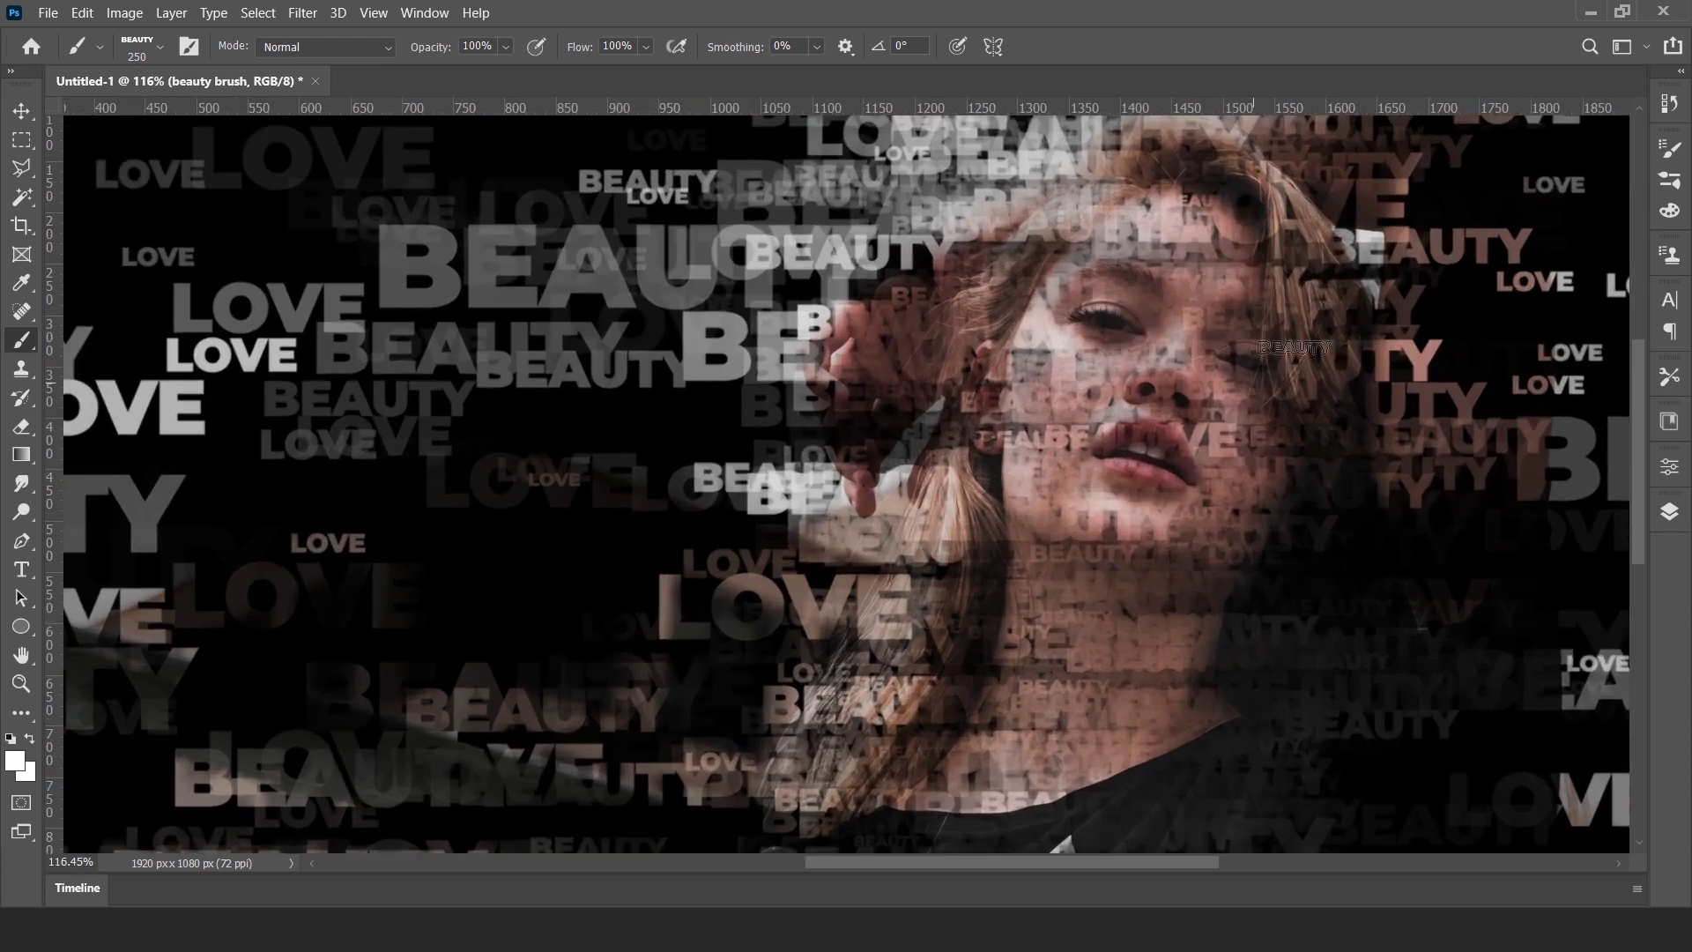
{"action": "mouse_move", "coordinate": [1220, 244]}
{"action": "left_mouse_down"}
{"action": "mouse_move", "coordinate": [1202, 419]}
{"action": "mouse_move", "coordinate": [1216, 517]}
{"action": "mouse_move", "coordinate": [1143, 578]}
{"action": "mouse_move", "coordinate": [1153, 247]}
{"action": "mouse_move", "coordinate": [1084, 564]}
{"action": "mouse_move", "coordinate": [1128, 330]}
{"action": "mouse_move", "coordinate": [1125, 244]}
{"action": "mouse_move", "coordinate": [1063, 662]}
{"action": "mouse_move", "coordinate": [1093, 623]}
{"action": "mouse_move", "coordinate": [1106, 357]}
{"action": "mouse_move", "coordinate": [1166, 830]}
{"action": "mouse_move", "coordinate": [1176, 616]}
{"action": "mouse_move", "coordinate": [1234, 514]}
{"action": "mouse_move", "coordinate": [1124, 770]}
{"action": "mouse_move", "coordinate": [1066, 564]}
{"action": "mouse_move", "coordinate": [1026, 659]}
{"action": "mouse_move", "coordinate": [996, 440]}
{"action": "mouse_move", "coordinate": [981, 815]}
{"action": "mouse_move", "coordinate": [868, 775]}
{"action": "mouse_move", "coordinate": [1081, 729]}
{"action": "mouse_move", "coordinate": [1149, 596]}
{"action": "mouse_move", "coordinate": [1112, 732]}
{"action": "mouse_move", "coordinate": [1030, 749]}
{"action": "mouse_move", "coordinate": [1061, 582]}
{"action": "mouse_move", "coordinate": [1012, 803]}
{"action": "mouse_move", "coordinate": [1101, 353]}
{"action": "mouse_move", "coordinate": [1057, 458]}
{"action": "mouse_move", "coordinate": [1076, 564]}
{"action": "mouse_move", "coordinate": [1054, 251]}
{"action": "mouse_move", "coordinate": [1199, 229]}
{"action": "mouse_move", "coordinate": [1201, 472]}
{"action": "mouse_move", "coordinate": [1237, 231]}
{"action": "mouse_move", "coordinate": [1223, 513]}
{"action": "left_mouse_up"}
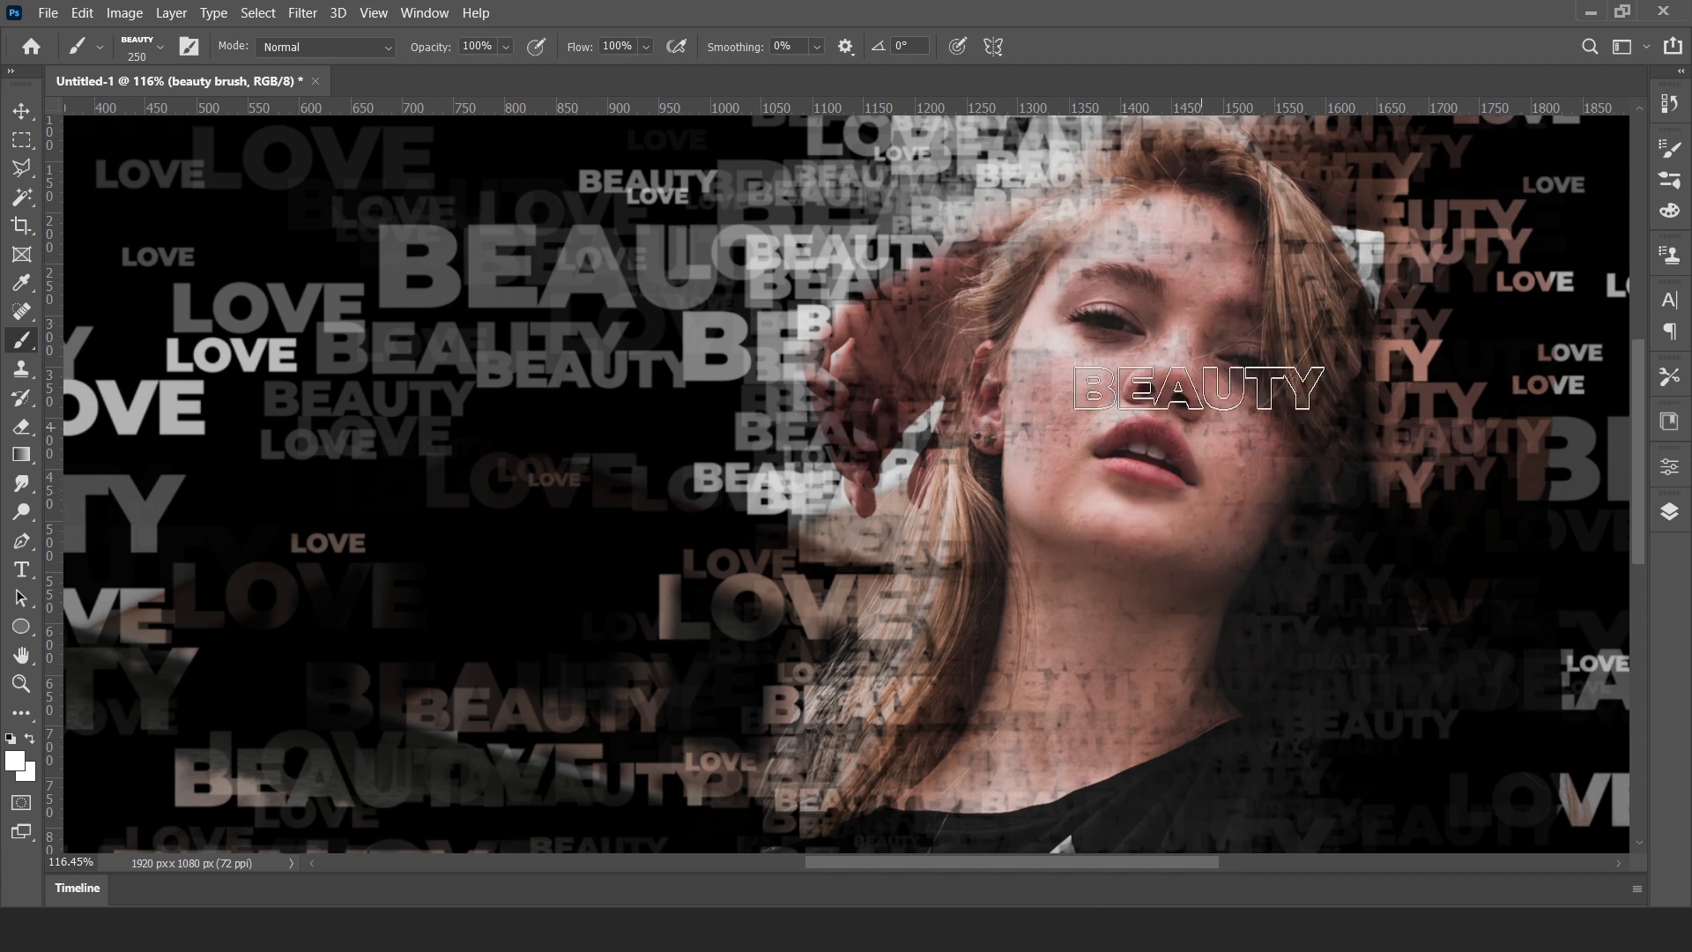
Fill the remaining gaps on the woman's face and neck with smaller BEAUTY words, reducing the brush as far as 80 px.
{"action": "key", "text": "bracketleft"}
{"action": "key", "text": "bracketleft"}
{"action": "key", "text": "bracketleft"}
{"action": "key", "text": "bracketleft"}
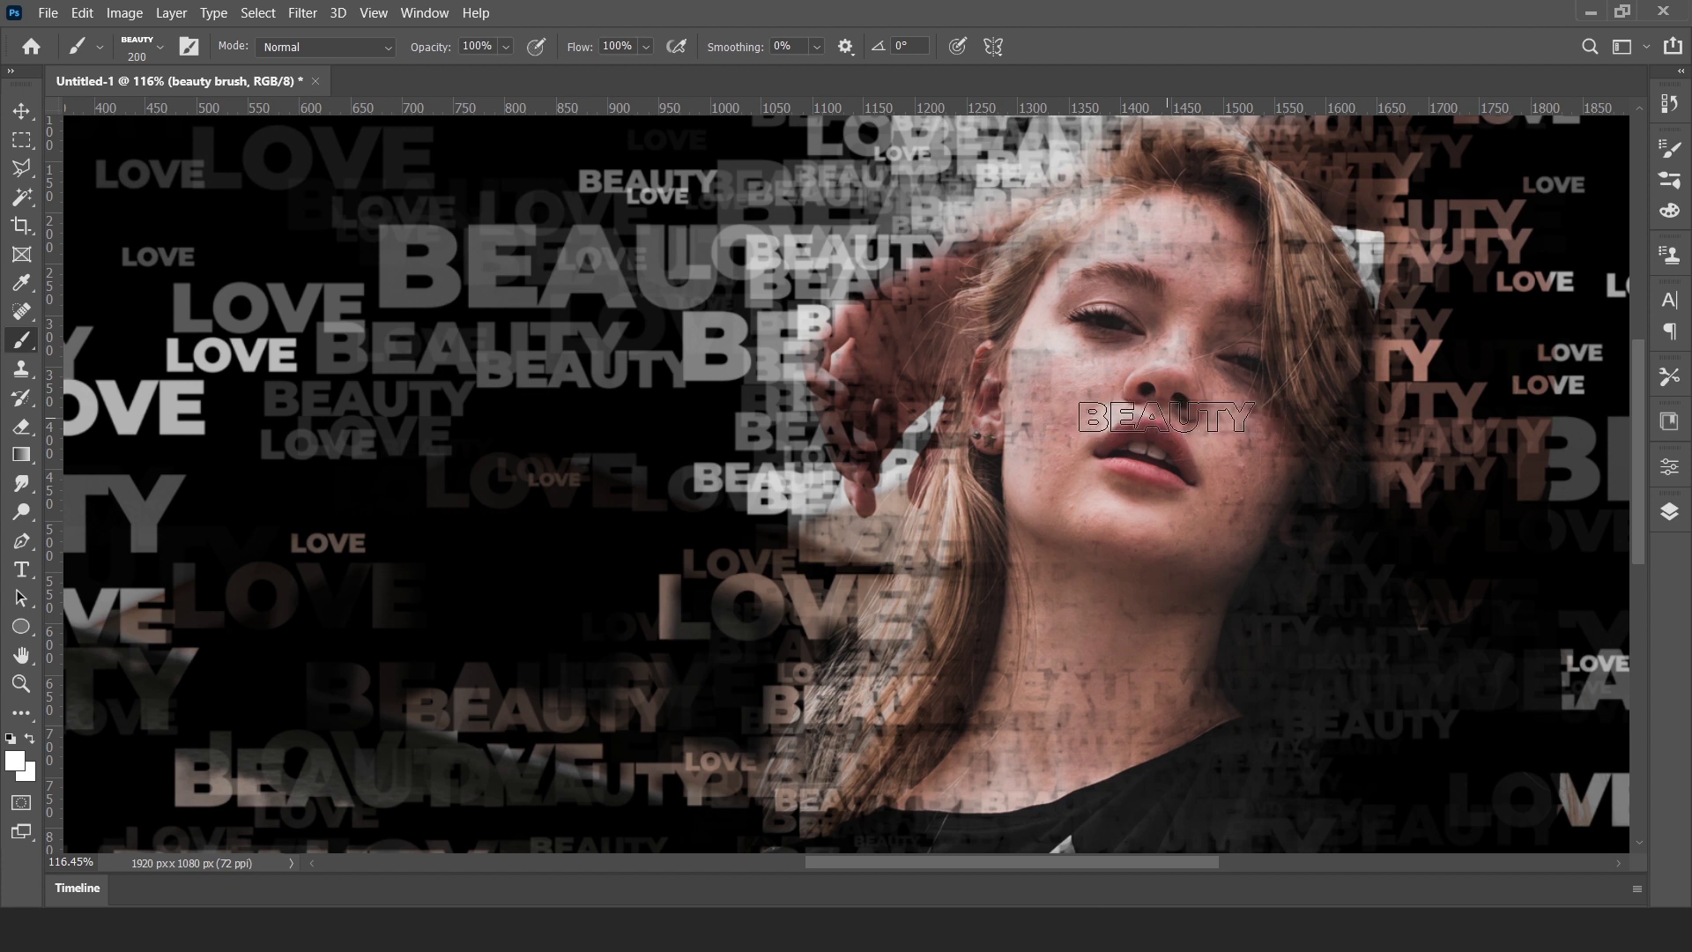
{"action": "key", "text": "bracketleft"}
{"action": "key", "text": "bracketleft"}
{"action": "key", "text": "bracketleft"}
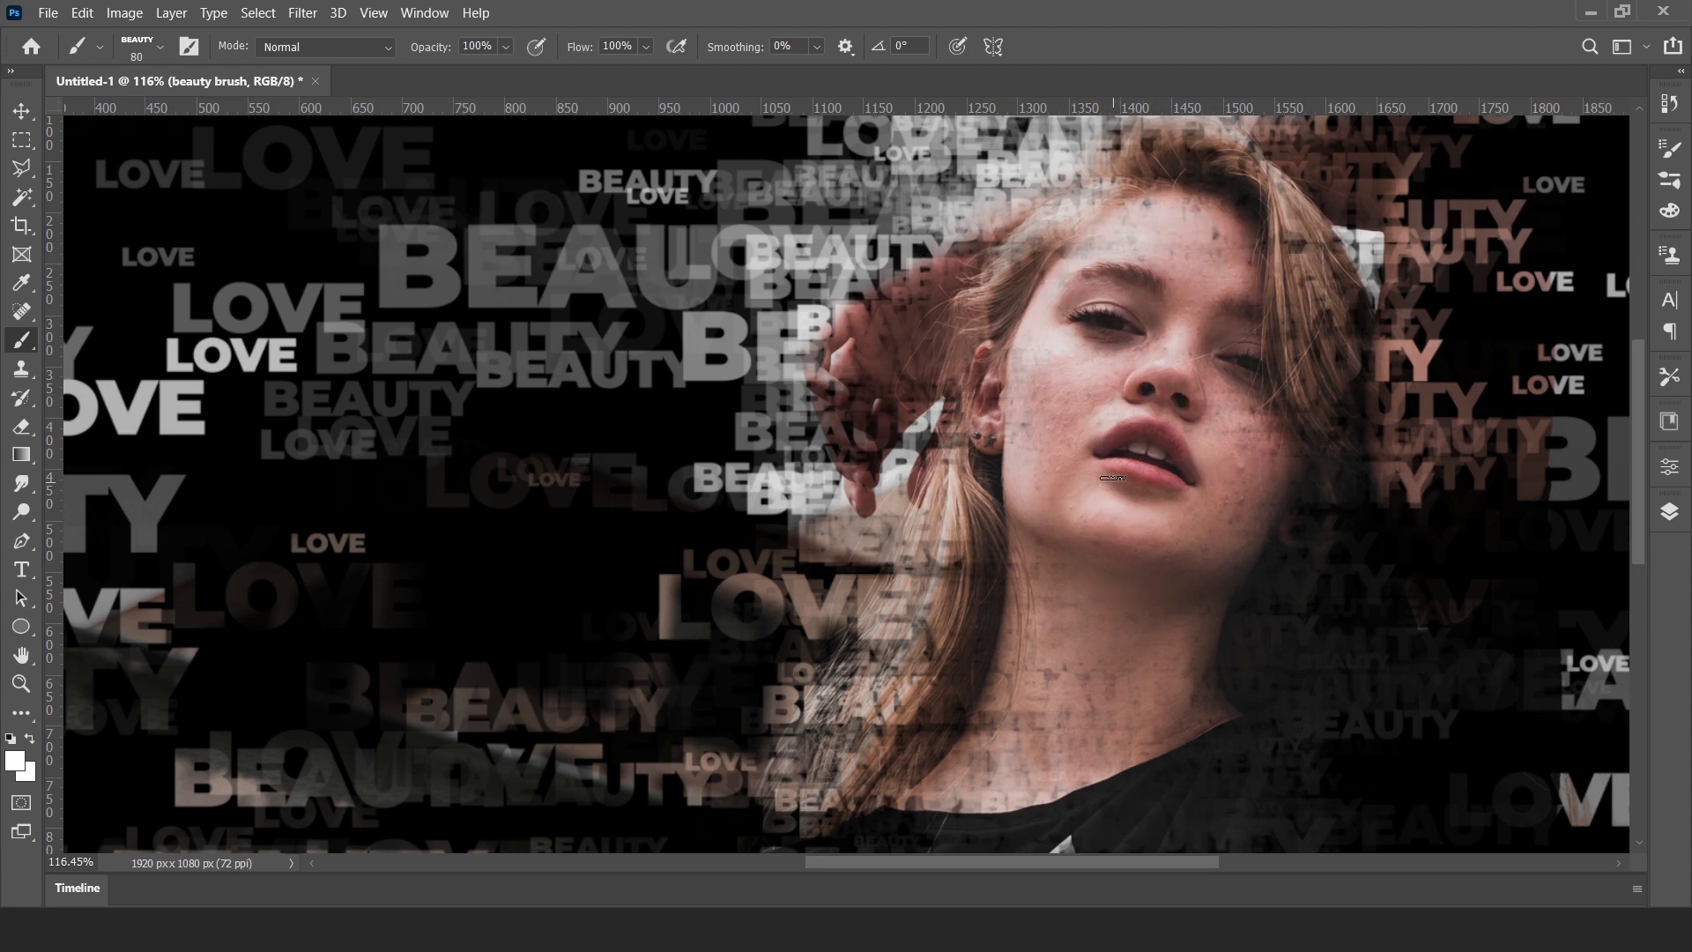
{"action": "scroll", "coordinate": [1117, 468], "scroll_direction": "down", "scroll_amount": 2}
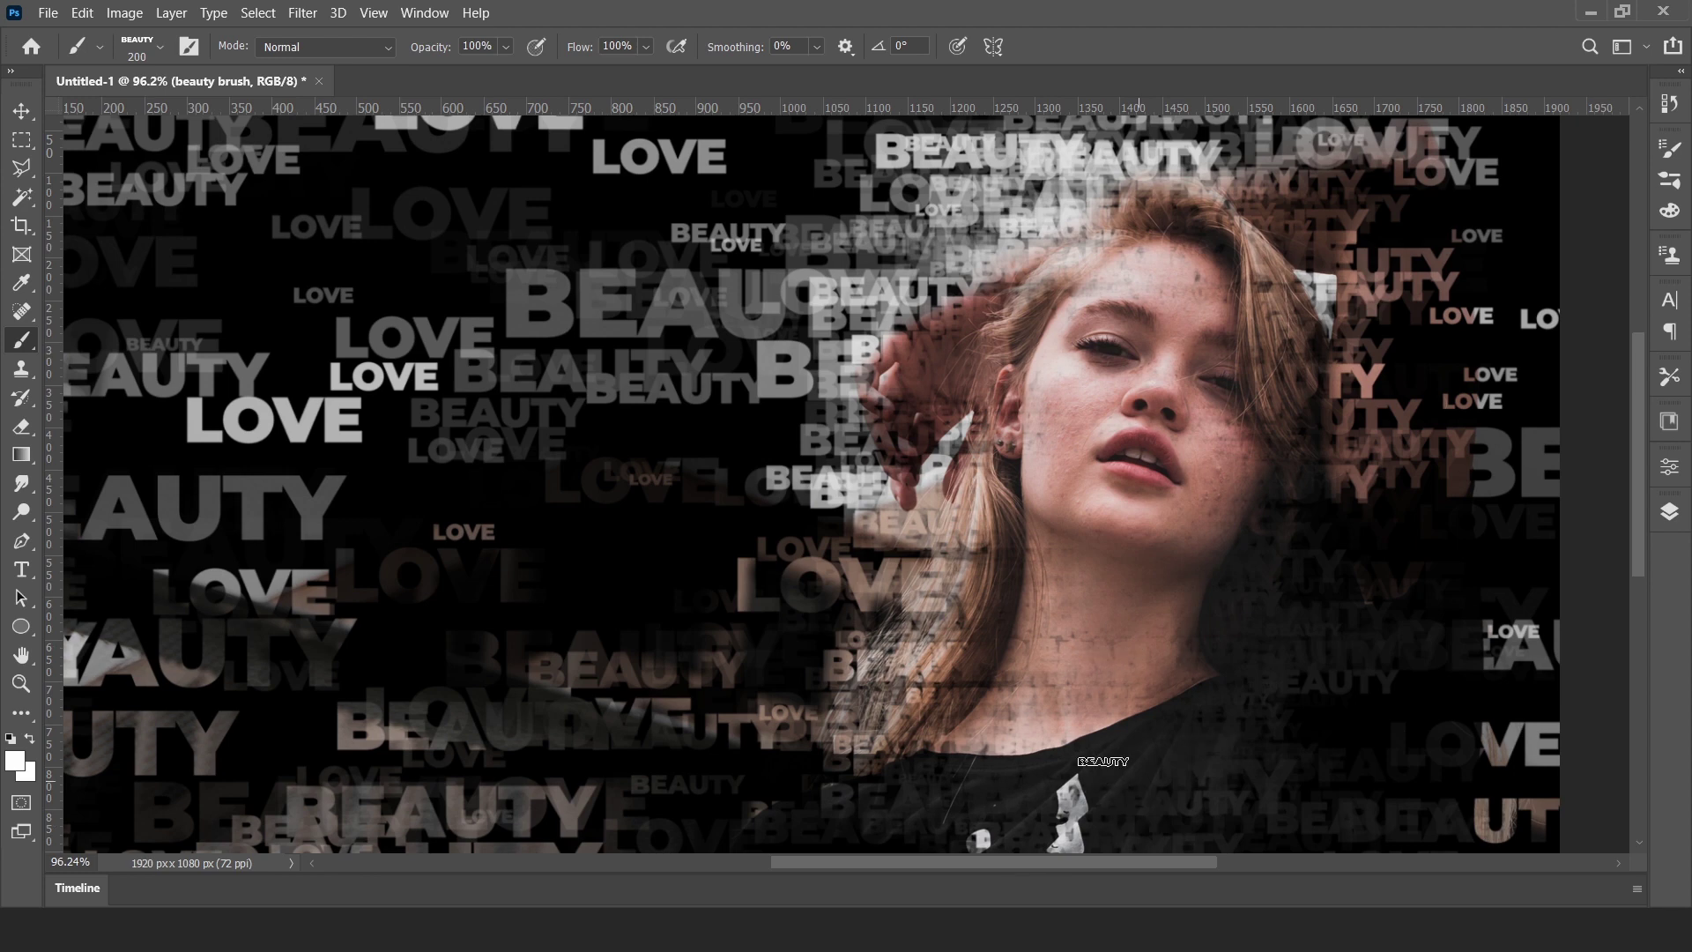
Enlarge the brush to 600 px and add a few BEAUTY words around the portrait, undoing the stroke over the left background.
{"action": "scroll", "coordinate": [858, 526], "scroll_direction": "down", "scroll_amount": 2}
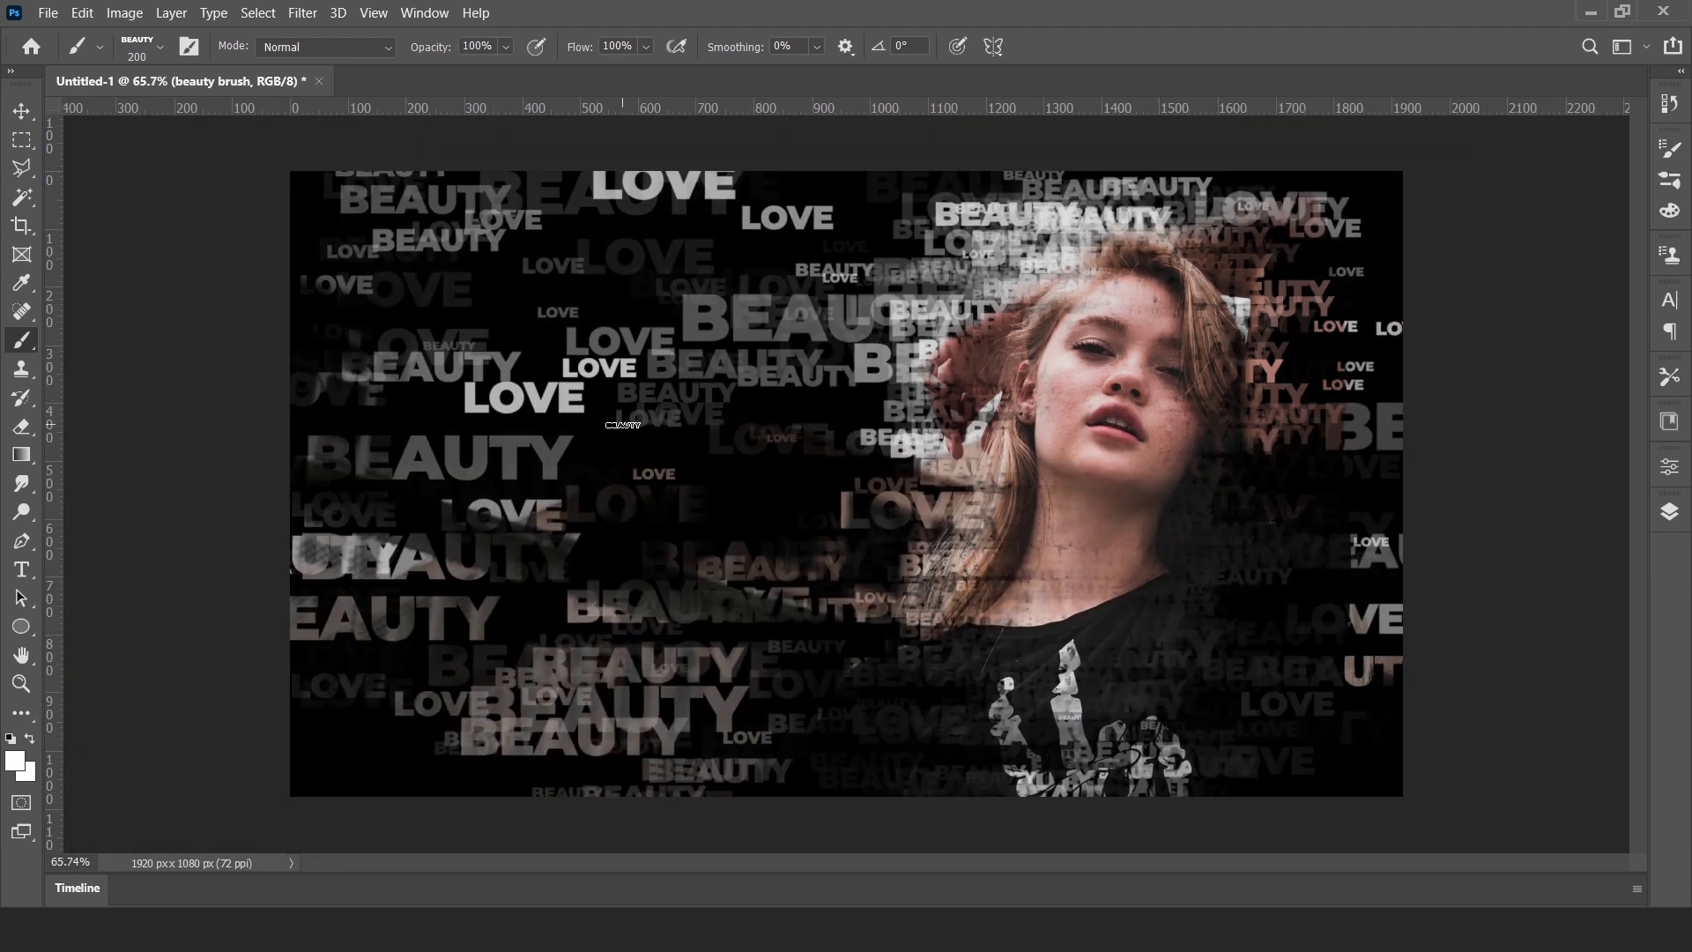
{"action": "key", "text": "]"}
{"action": "left_click_drag", "start_coordinate": [481, 380], "coordinate": [486, 148]}
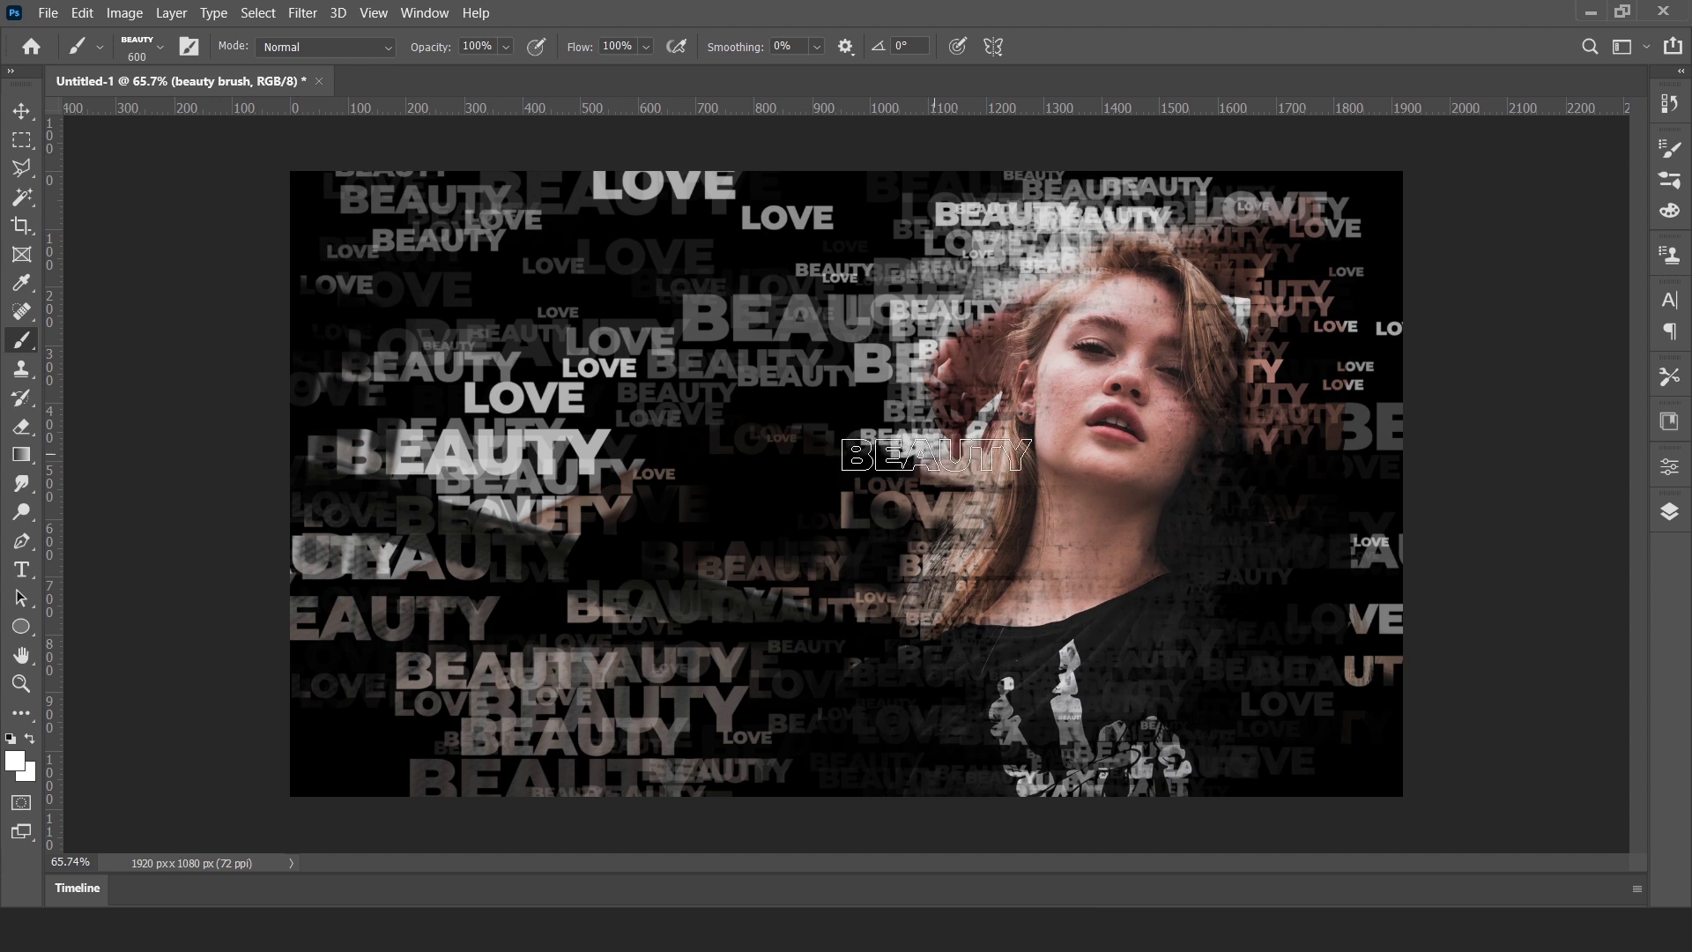
{"action": "key", "text": "ctrl+z"}
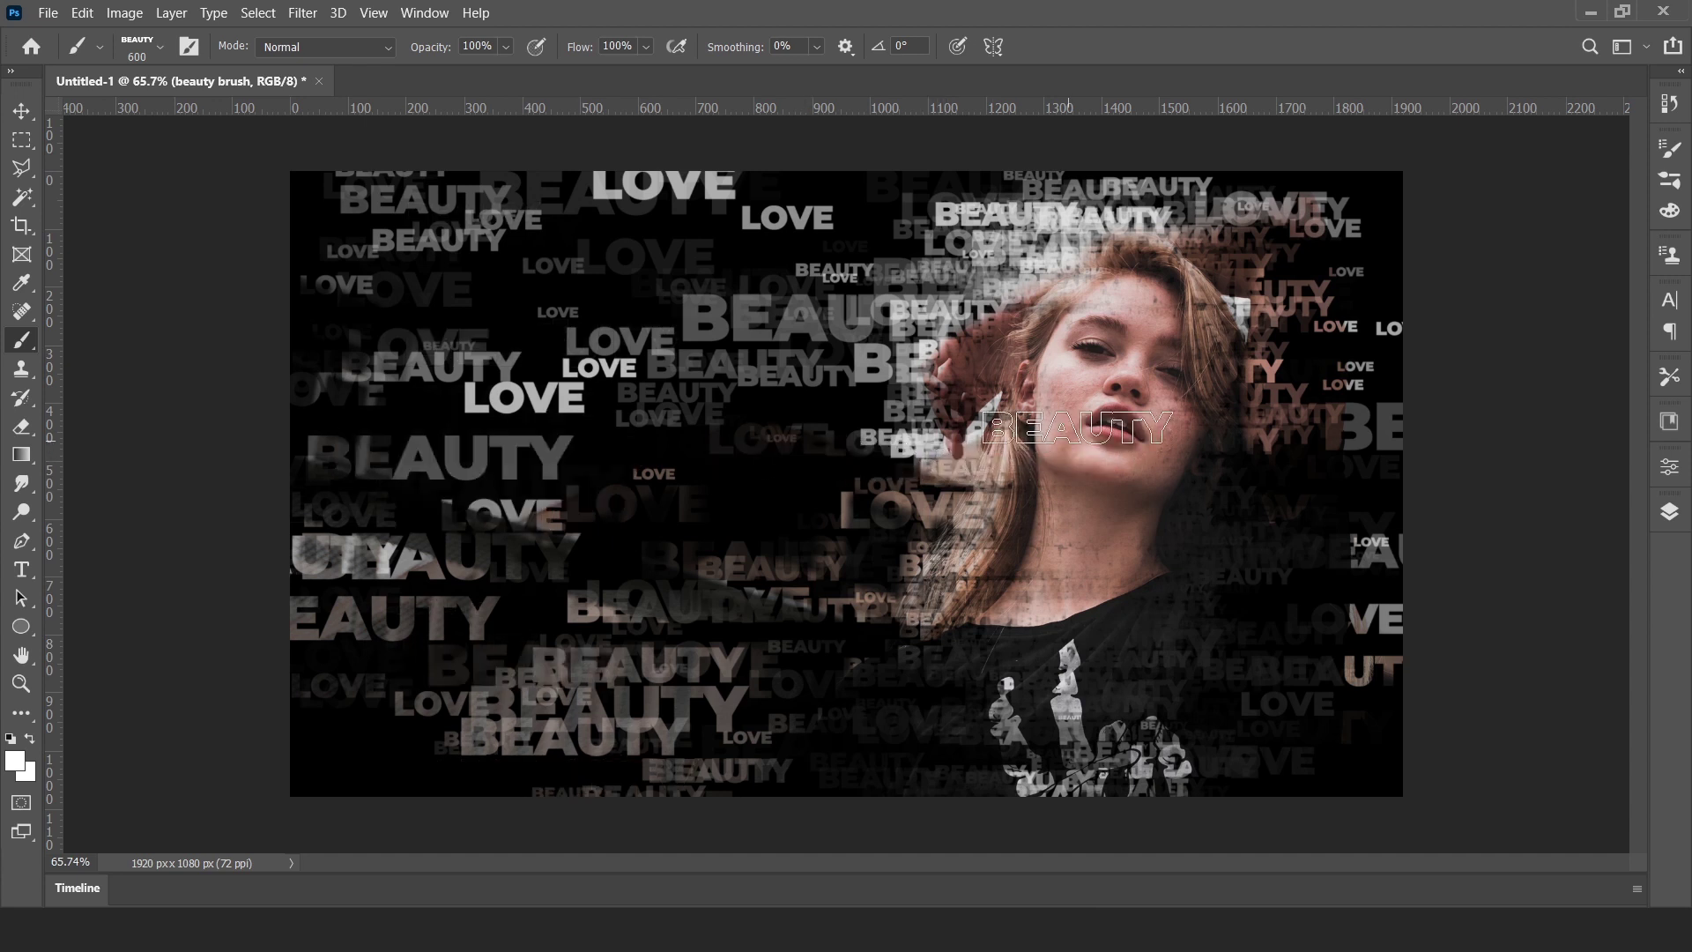
{"action": "left_click_drag", "start_coordinate": [1135, 357], "coordinate": [1124, 373]}
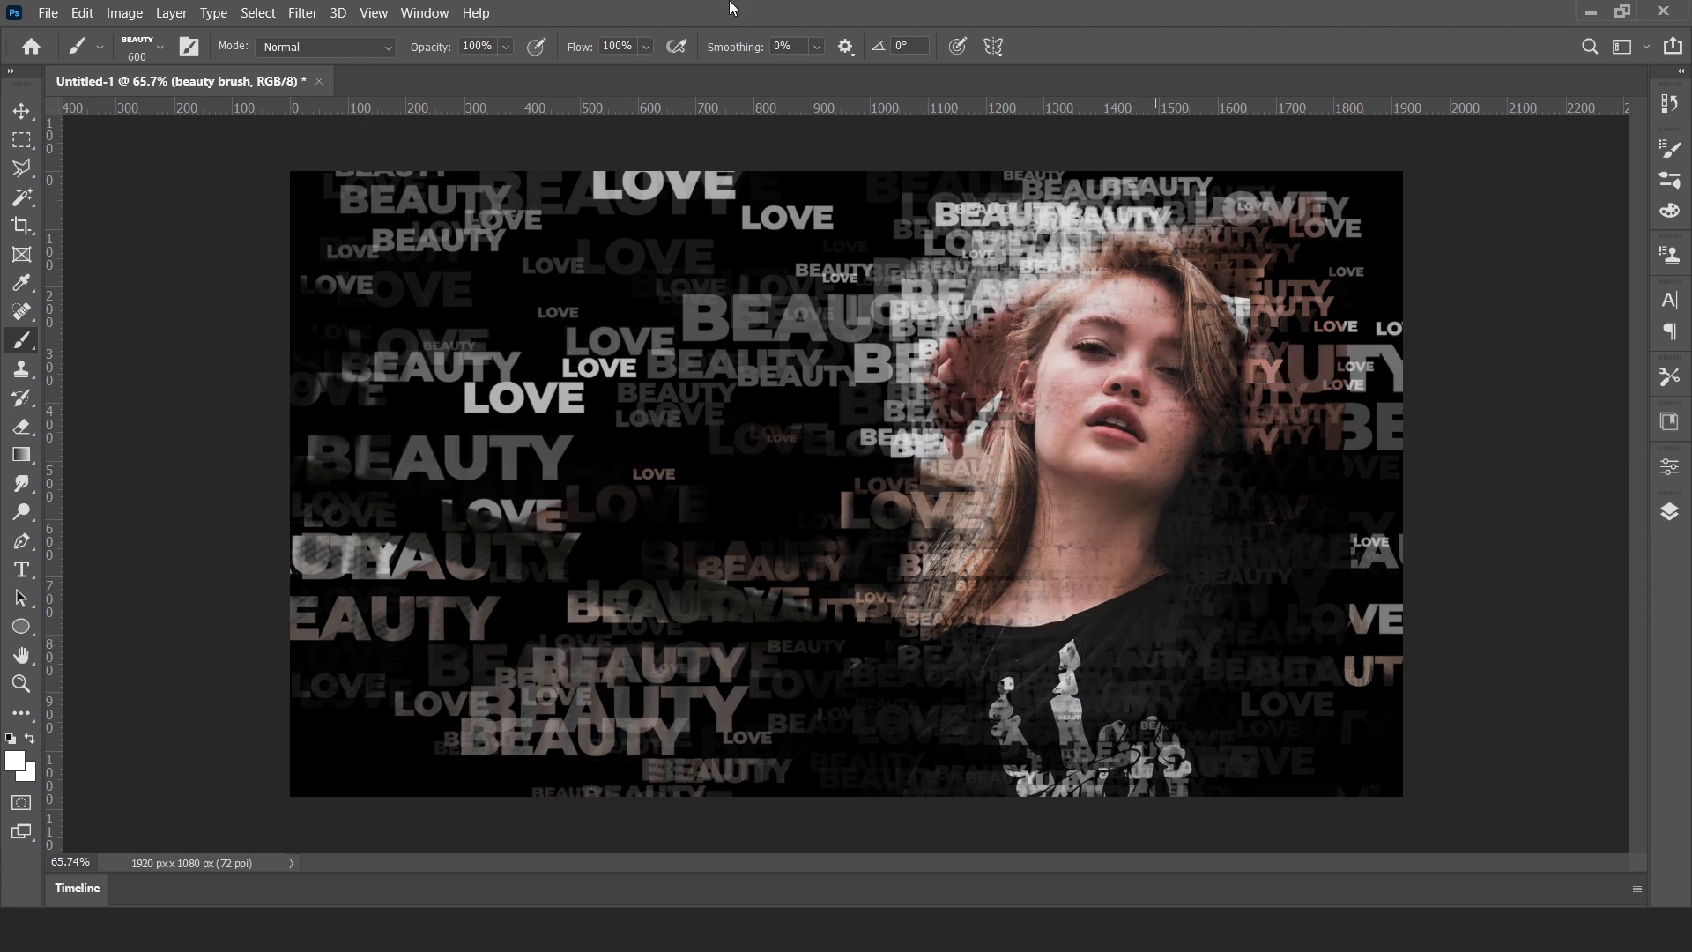
{"action": "left_click", "coordinate": [779, 490]}
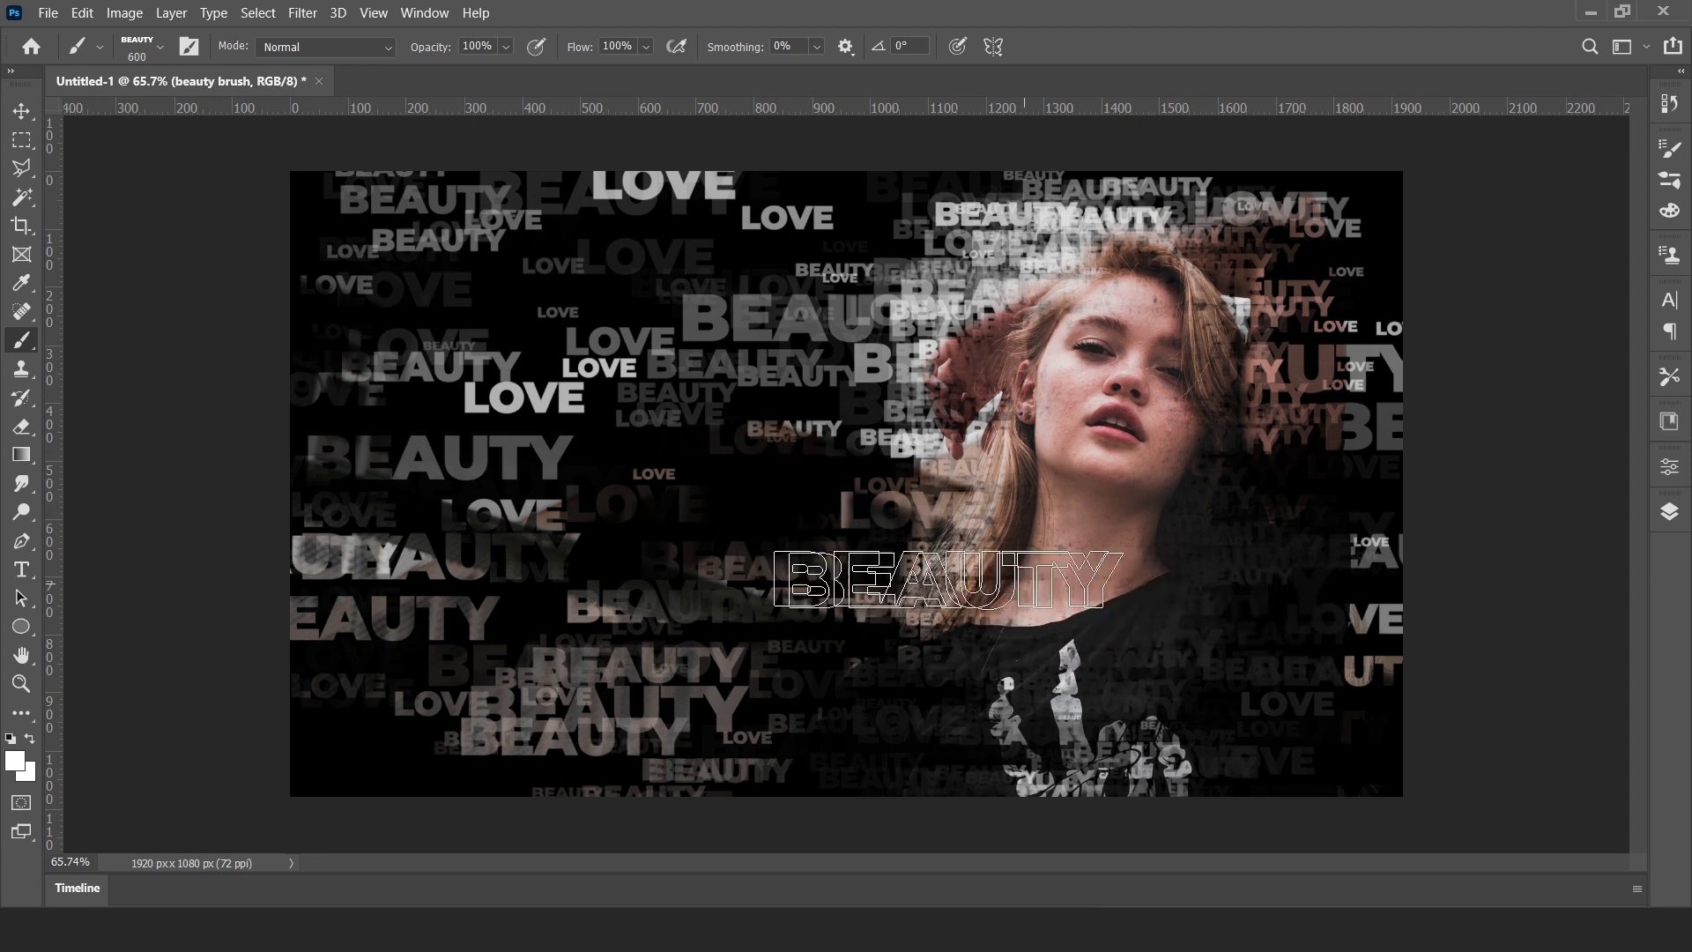
{"action": "left_click", "coordinate": [1076, 667]}
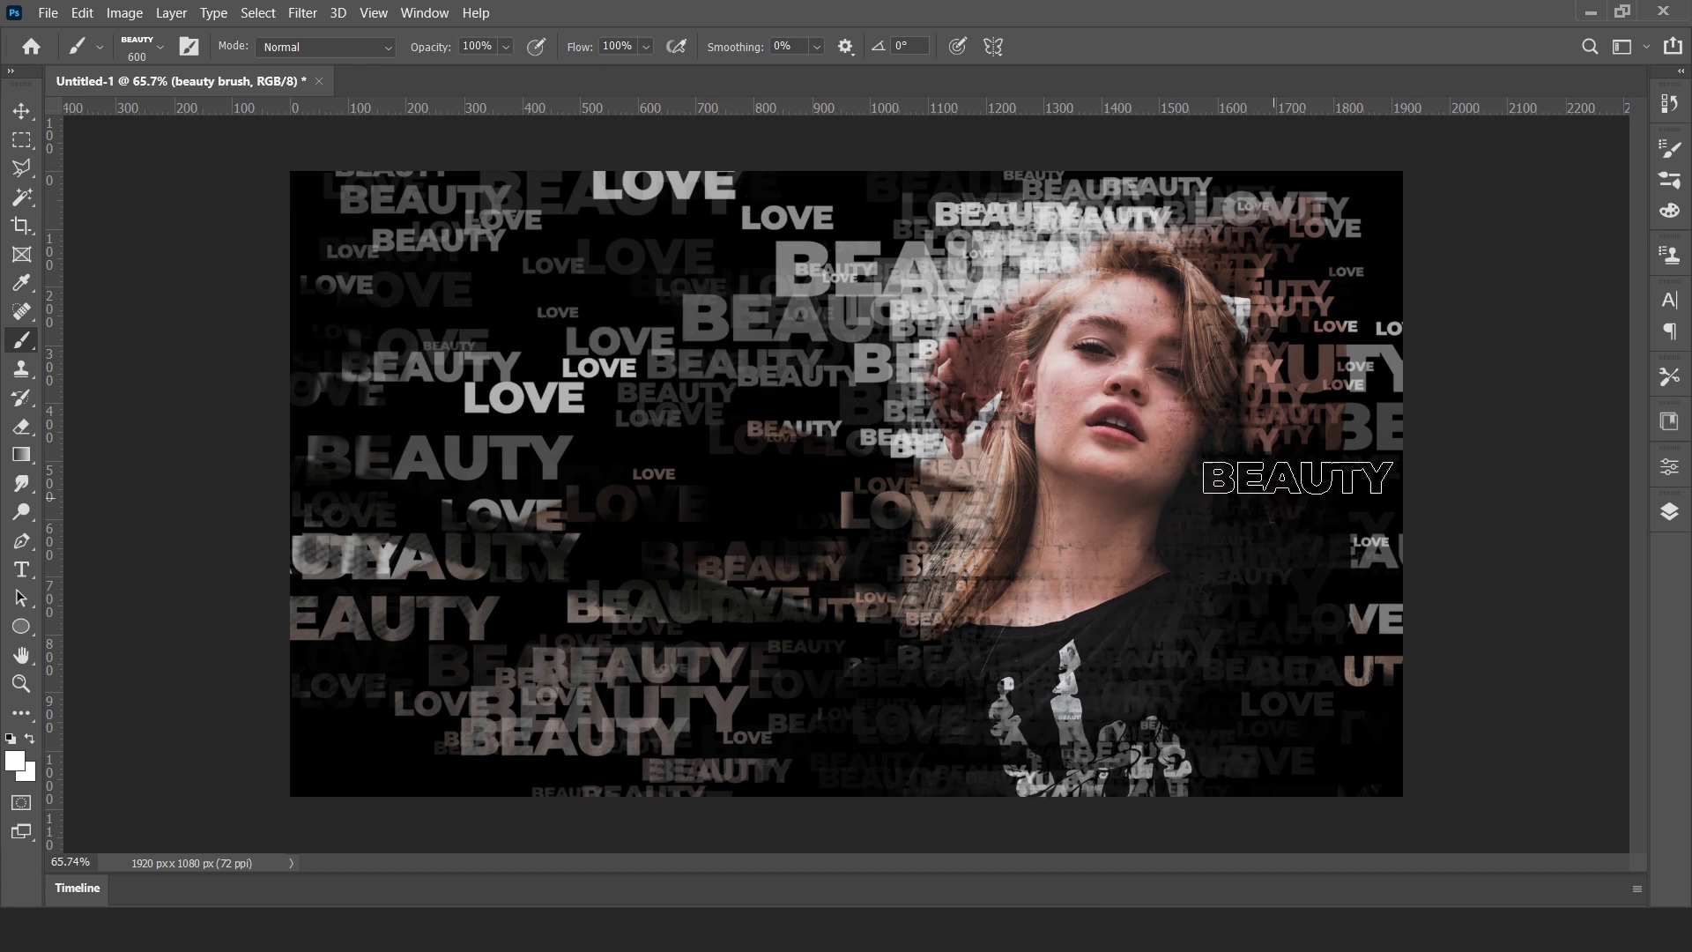
Collapse Group 1 and add a Gradient Map adjustment layer above Layer 0.
{"action": "left_click", "coordinate": [1669, 512]}
{"action": "left_click", "coordinate": [1515, 637]}
{"action": "left_click", "coordinate": [1418, 663]}
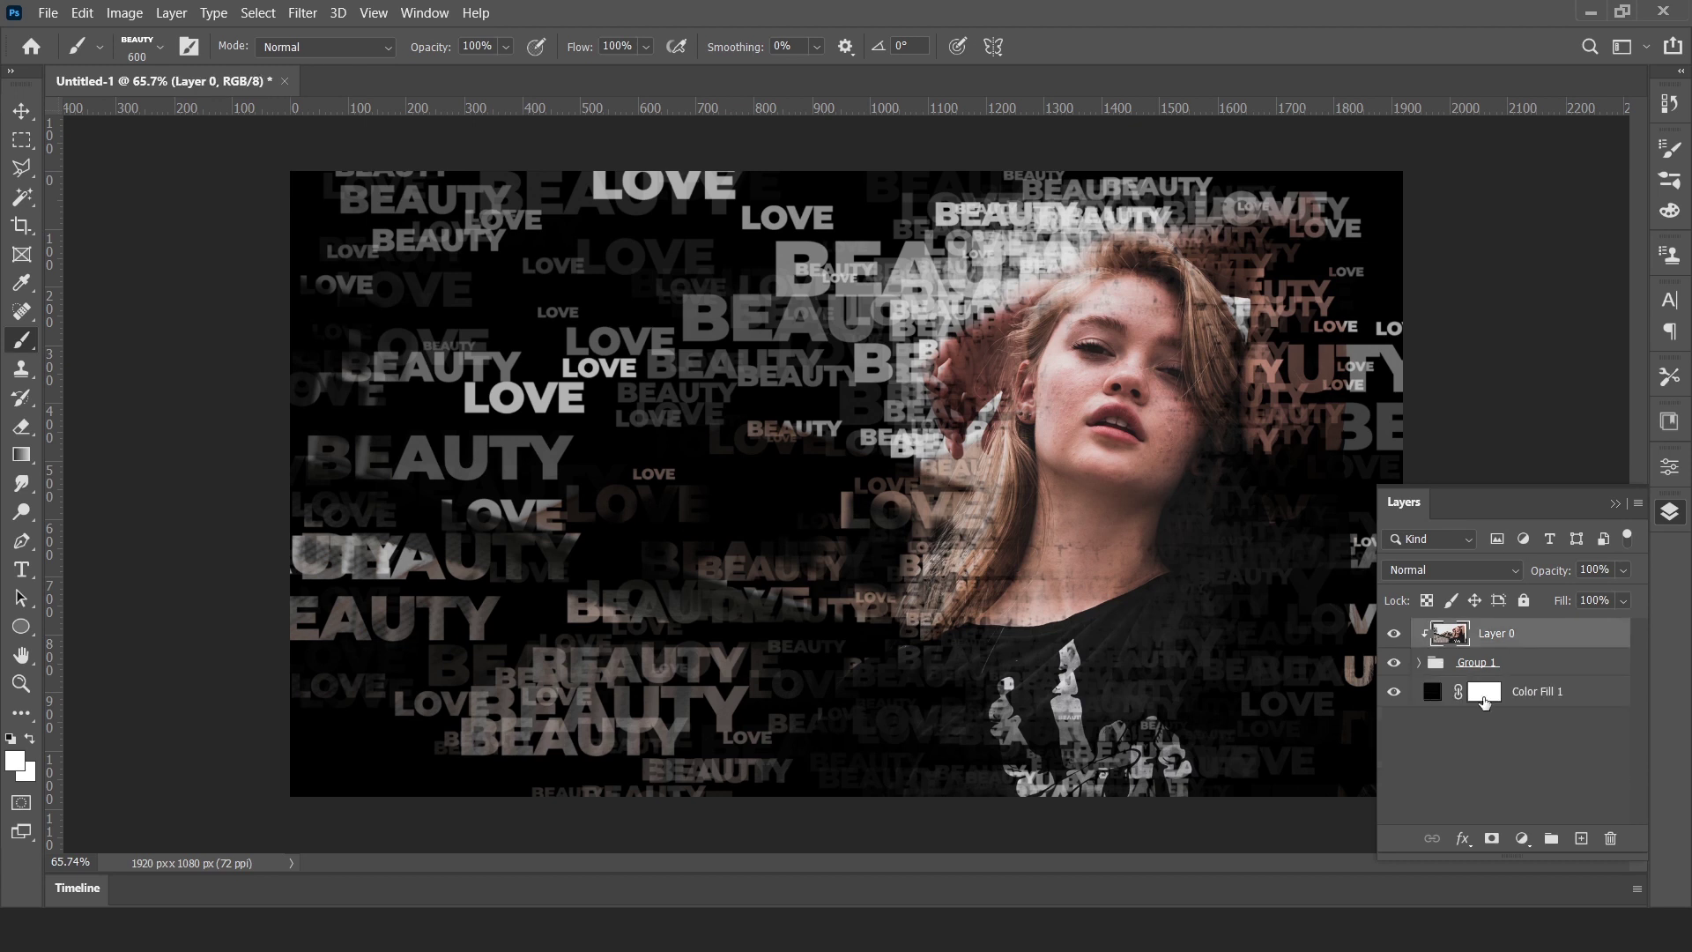
{"action": "left_click", "coordinate": [1541, 672]}
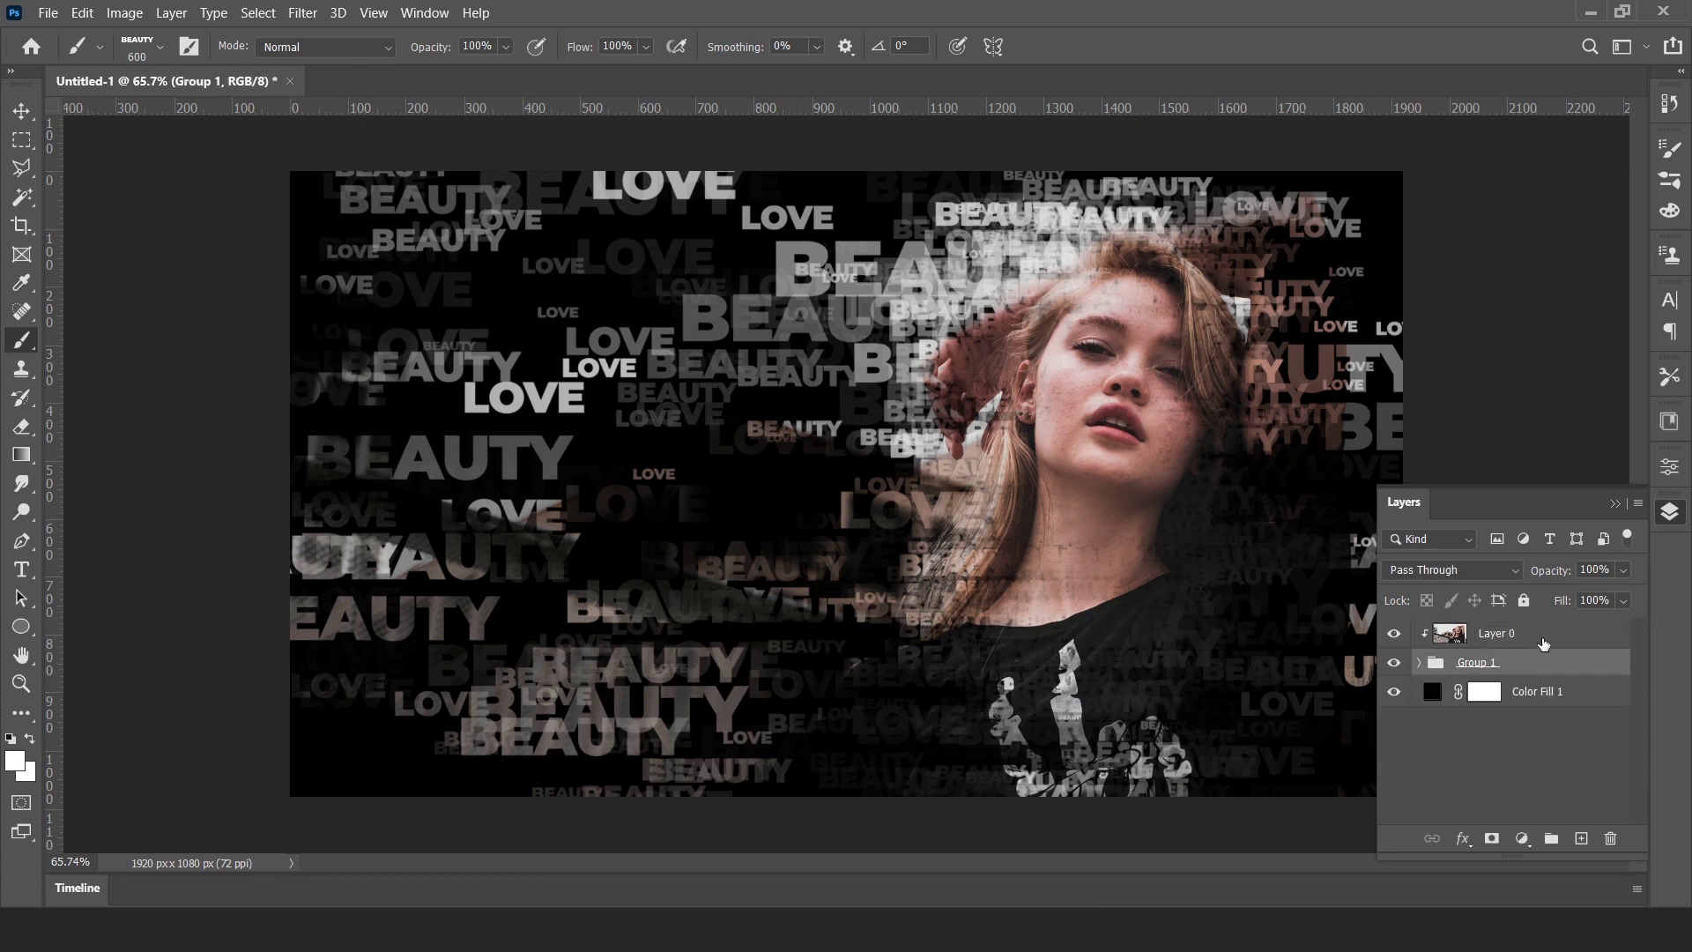
{"action": "left_click", "coordinate": [1542, 641]}
{"action": "left_click", "coordinate": [1522, 842]}
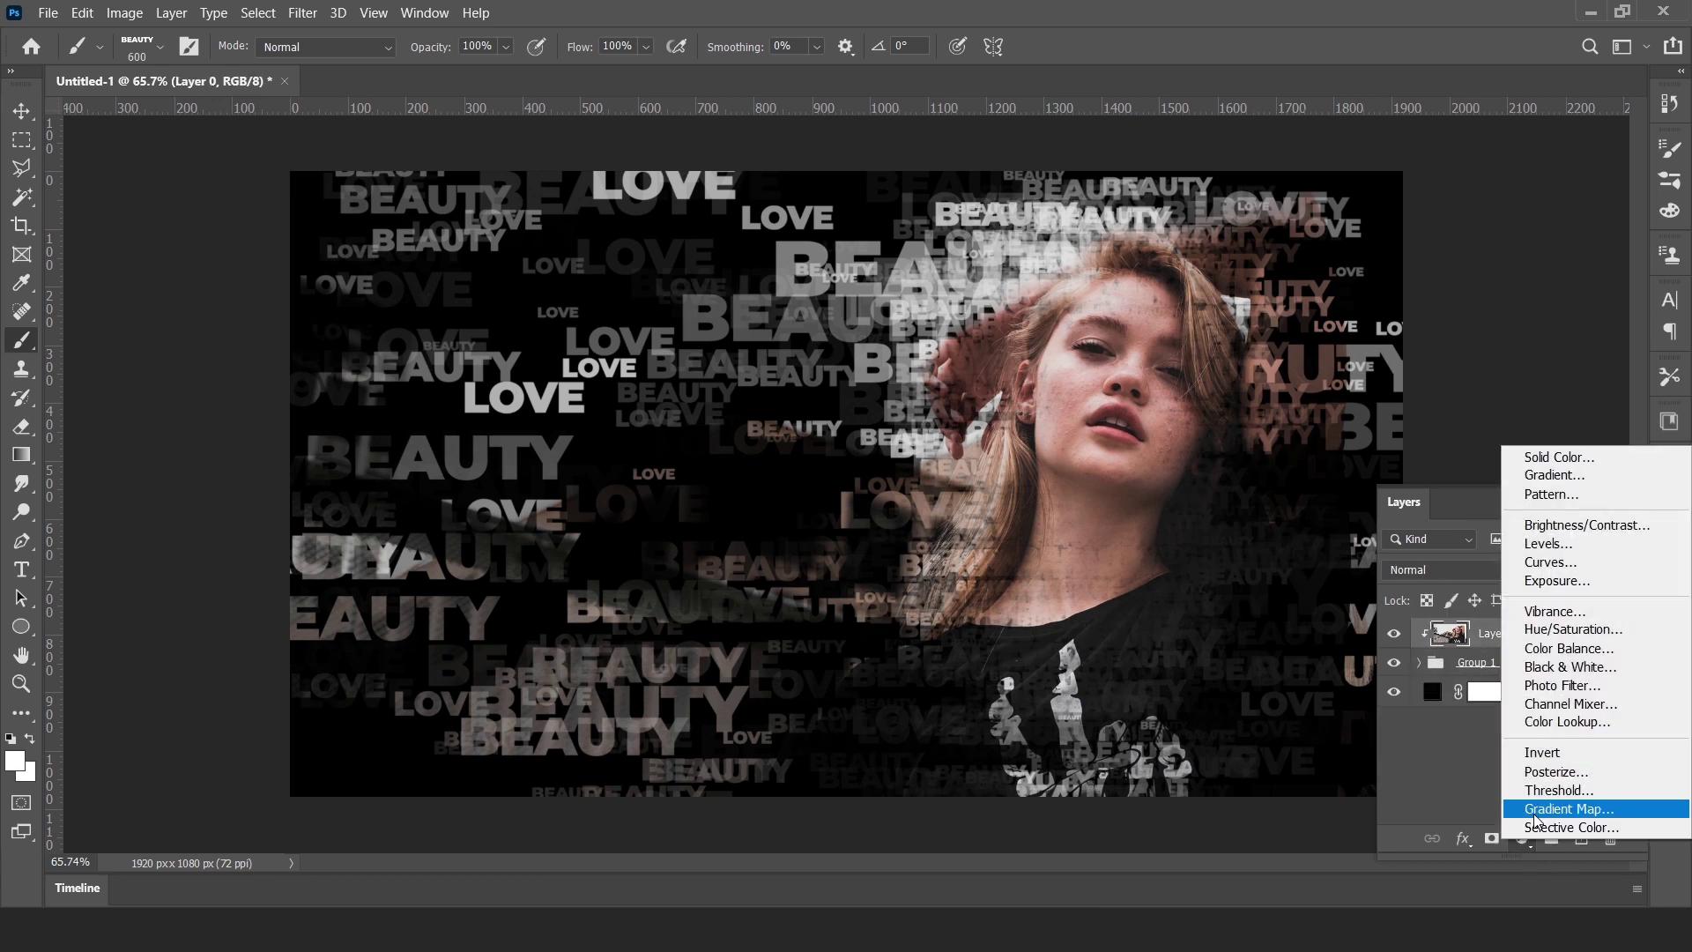
{"action": "left_click", "coordinate": [1555, 800]}
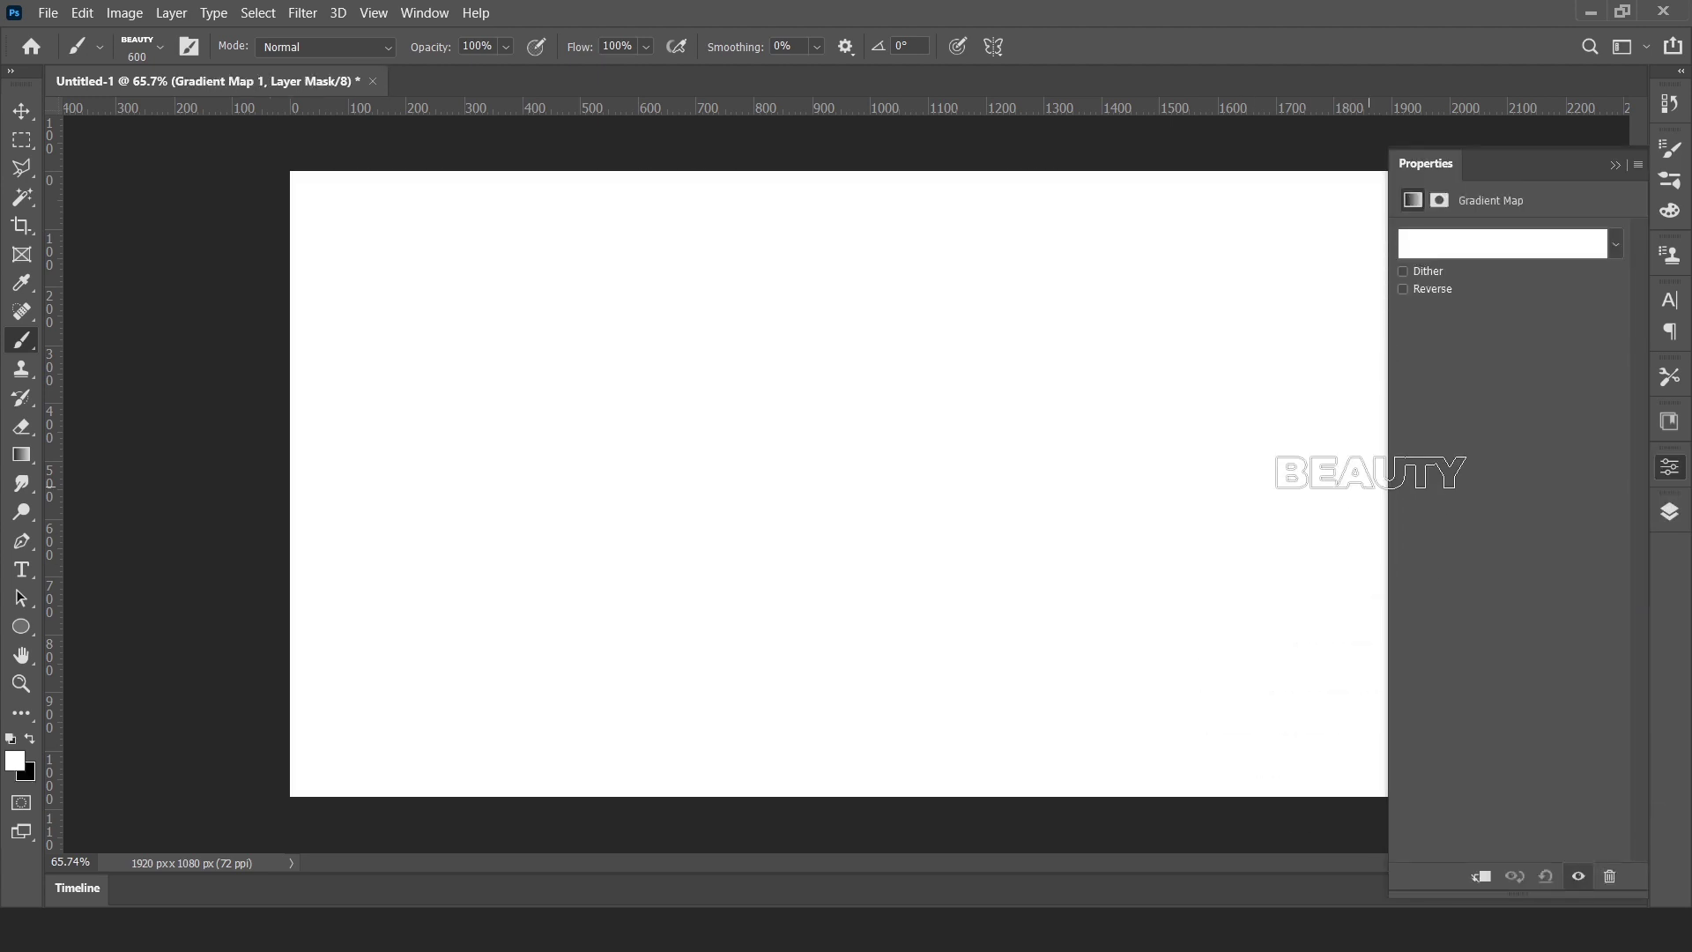
Apply the custom navy, red, blue-grey and cream gradient preset to the Gradient Map.
{"action": "left_click", "coordinate": [1445, 251]}
{"action": "scroll", "coordinate": [1096, 276], "scroll_direction": "down", "scroll_amount": 5}
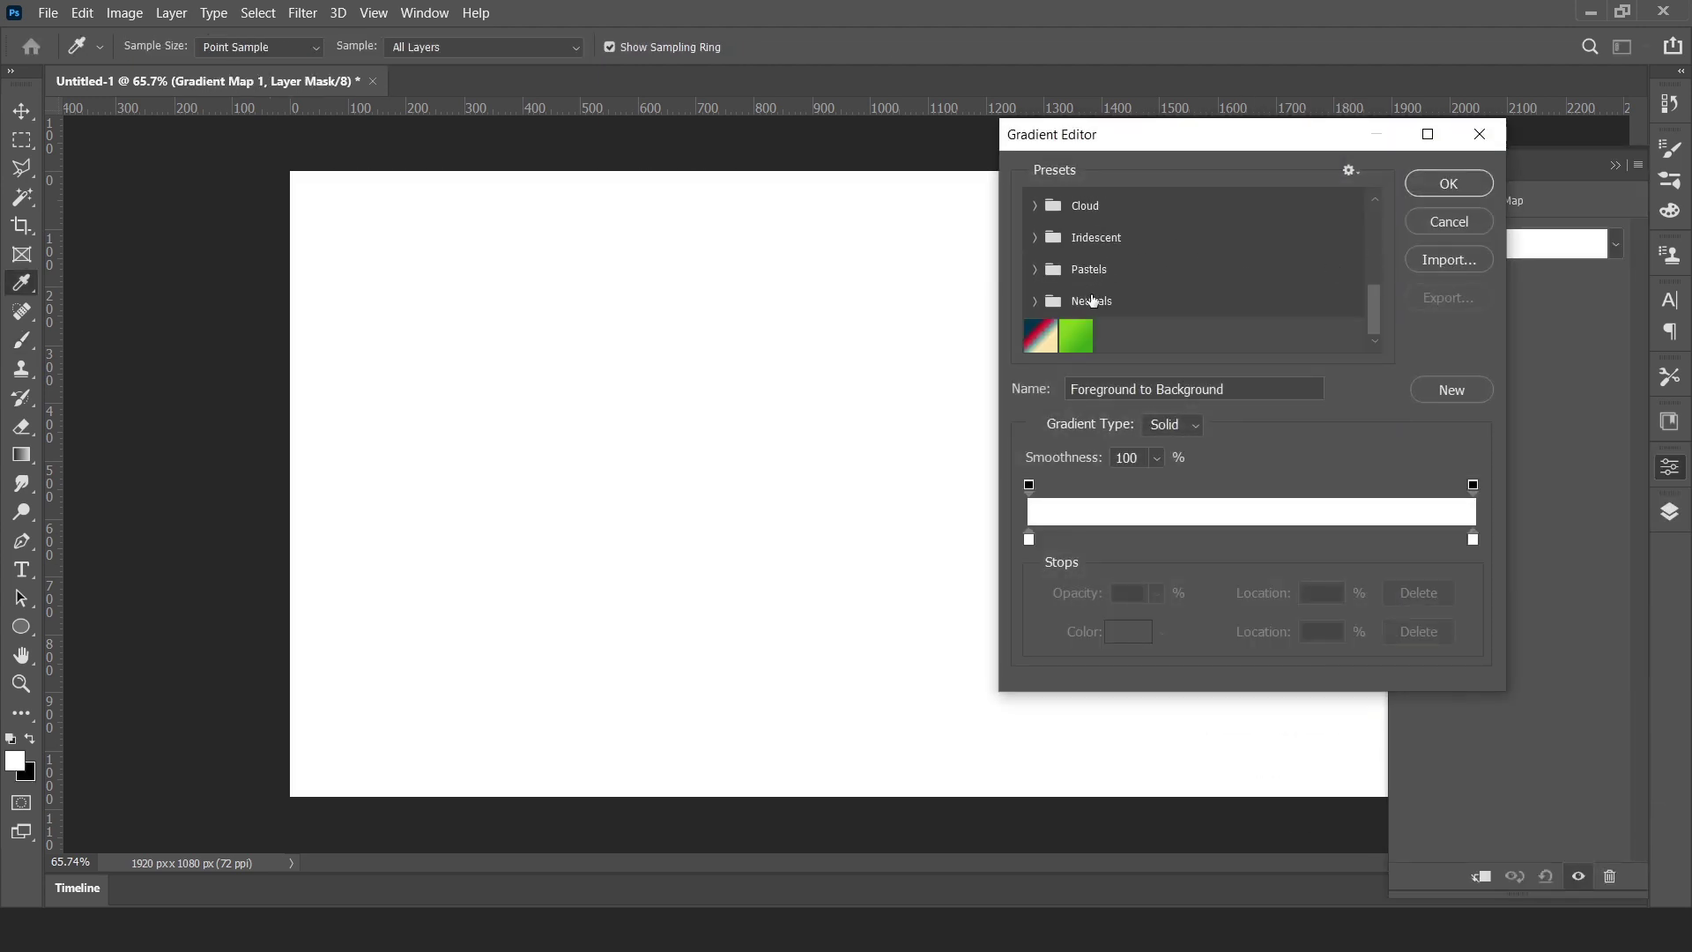
{"action": "left_click", "coordinate": [1041, 335]}
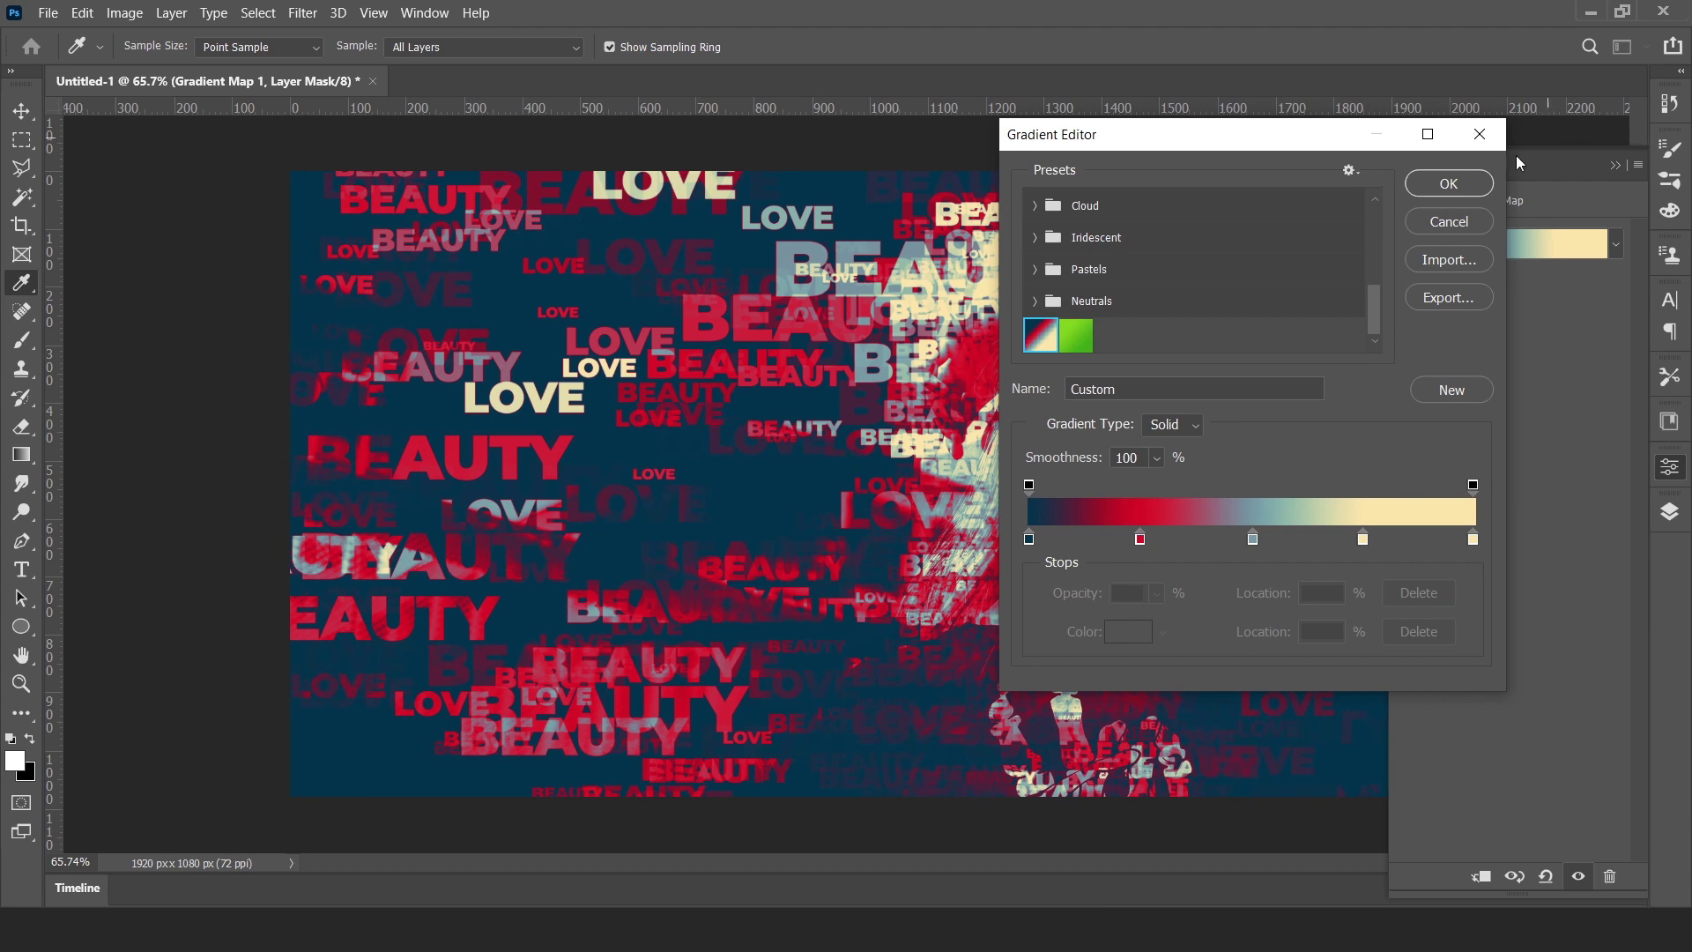
{"action": "left_click", "coordinate": [1449, 183]}
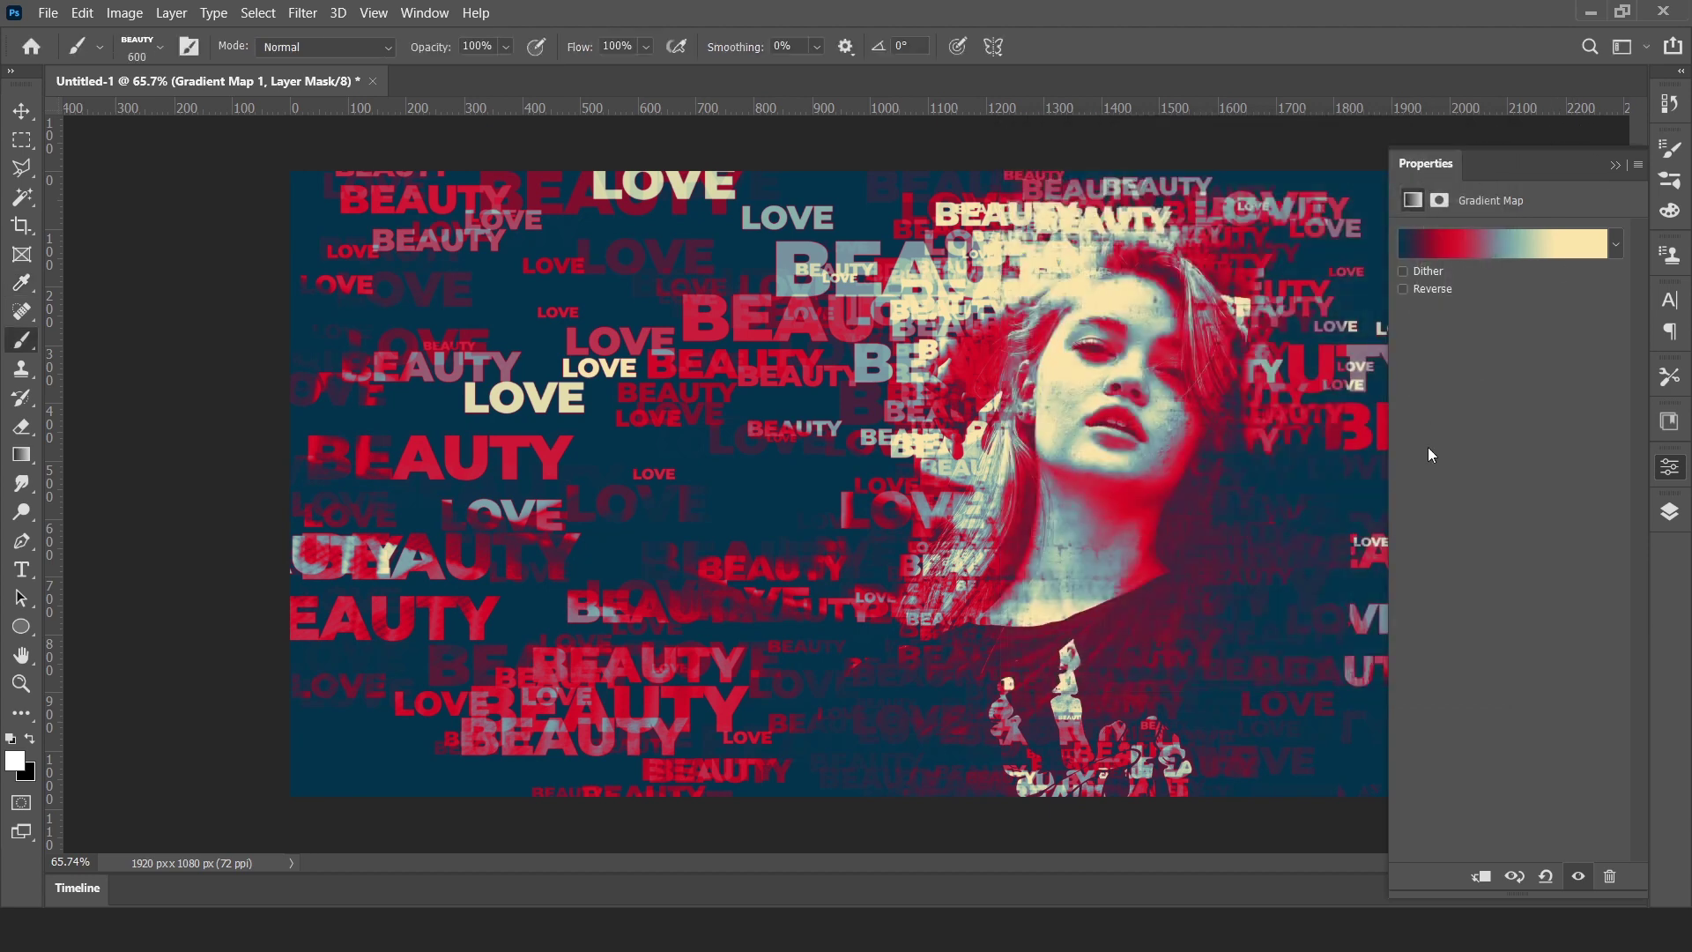
{"action": "left_click", "coordinate": [1616, 167]}
Lower the Gradient Map 1 layer's opacity to 52%.
{"action": "left_click", "coordinate": [1670, 512]}
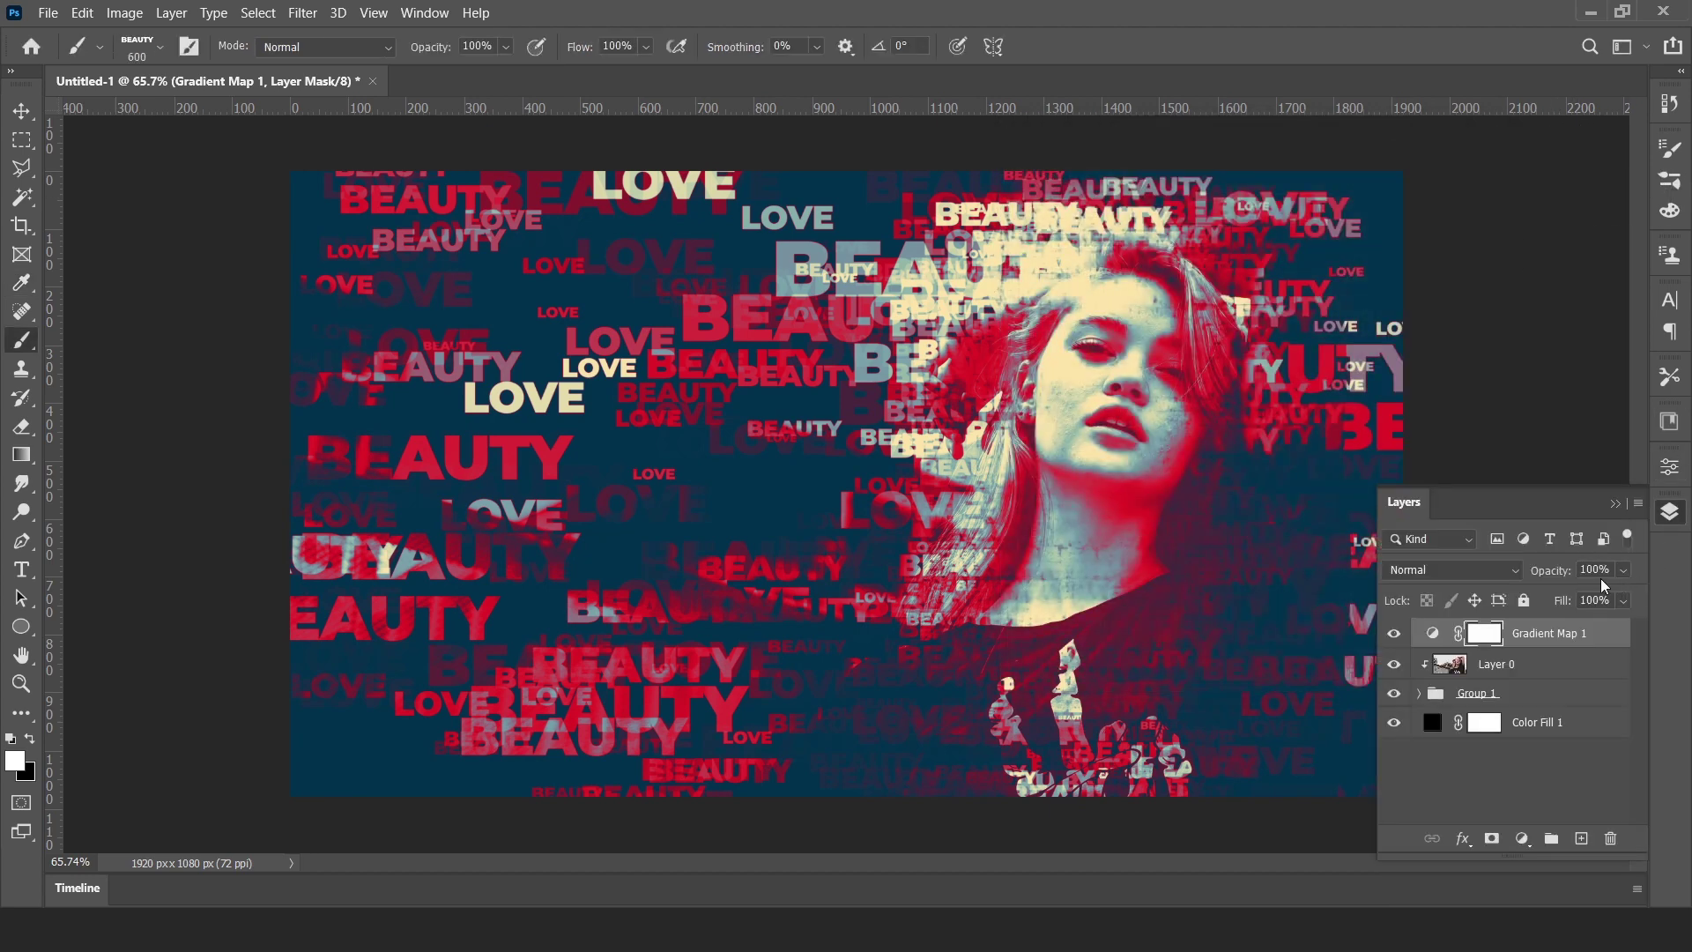
{"action": "mouse_move", "coordinate": [1565, 578]}
{"action": "left_mouse_down"}
{"action": "mouse_move", "coordinate": [1510, 587]}
{"action": "mouse_move", "coordinate": [1548, 575]}
{"action": "left_mouse_up"}
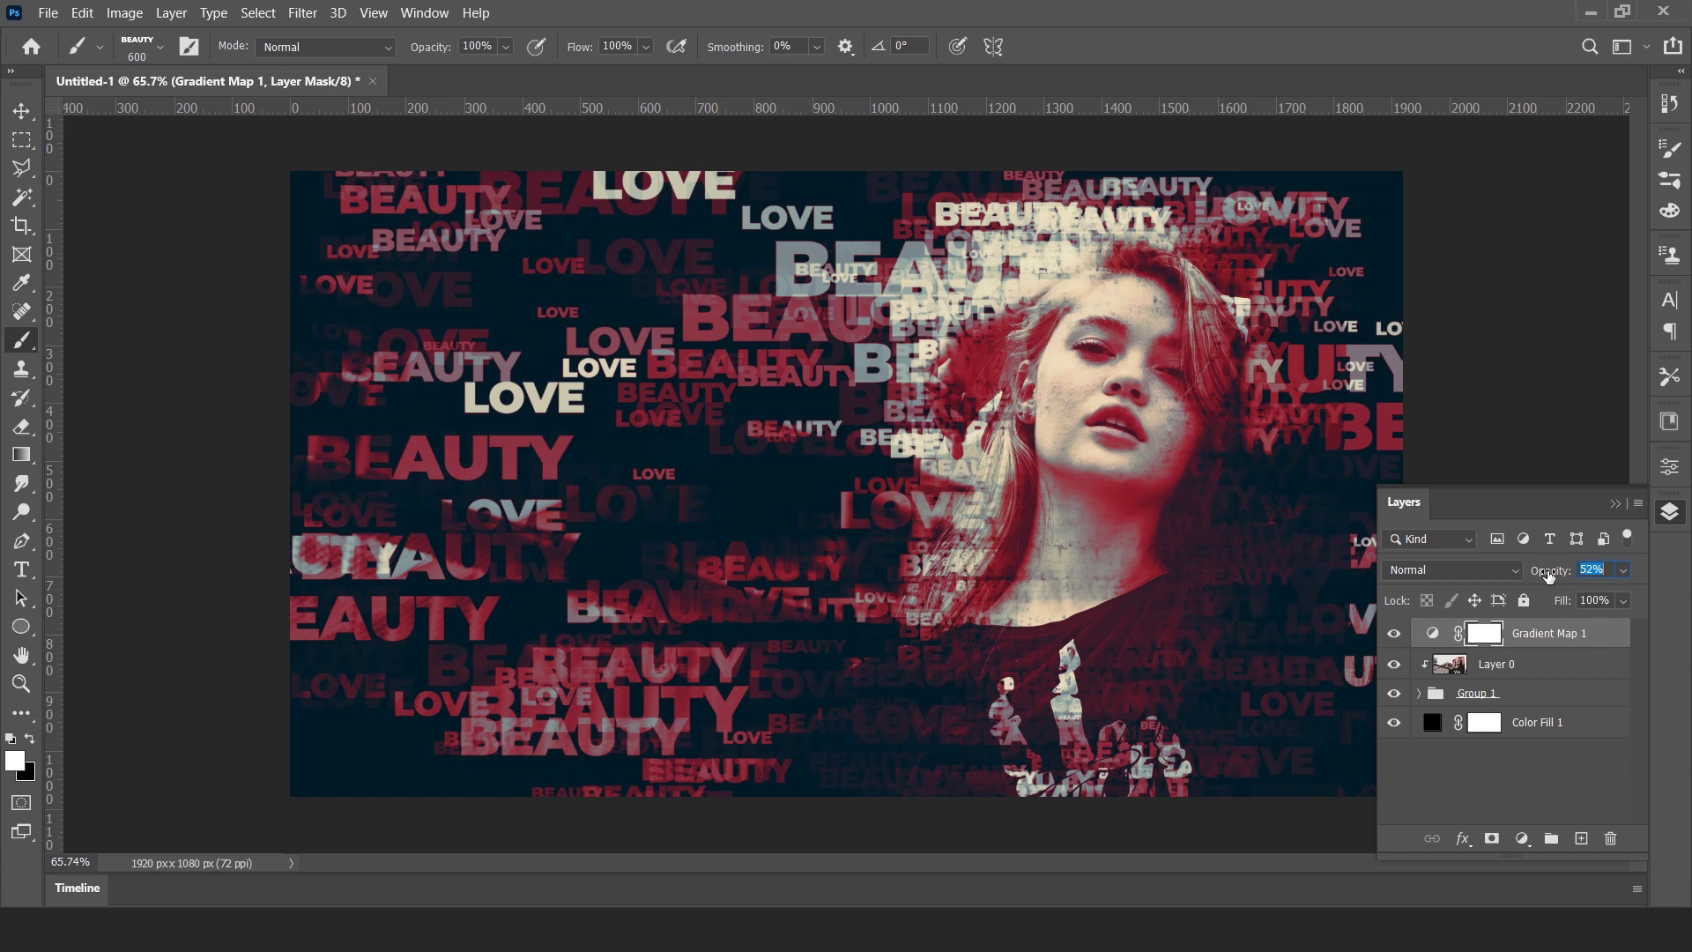
{"action": "left_click", "coordinate": [1616, 505]}
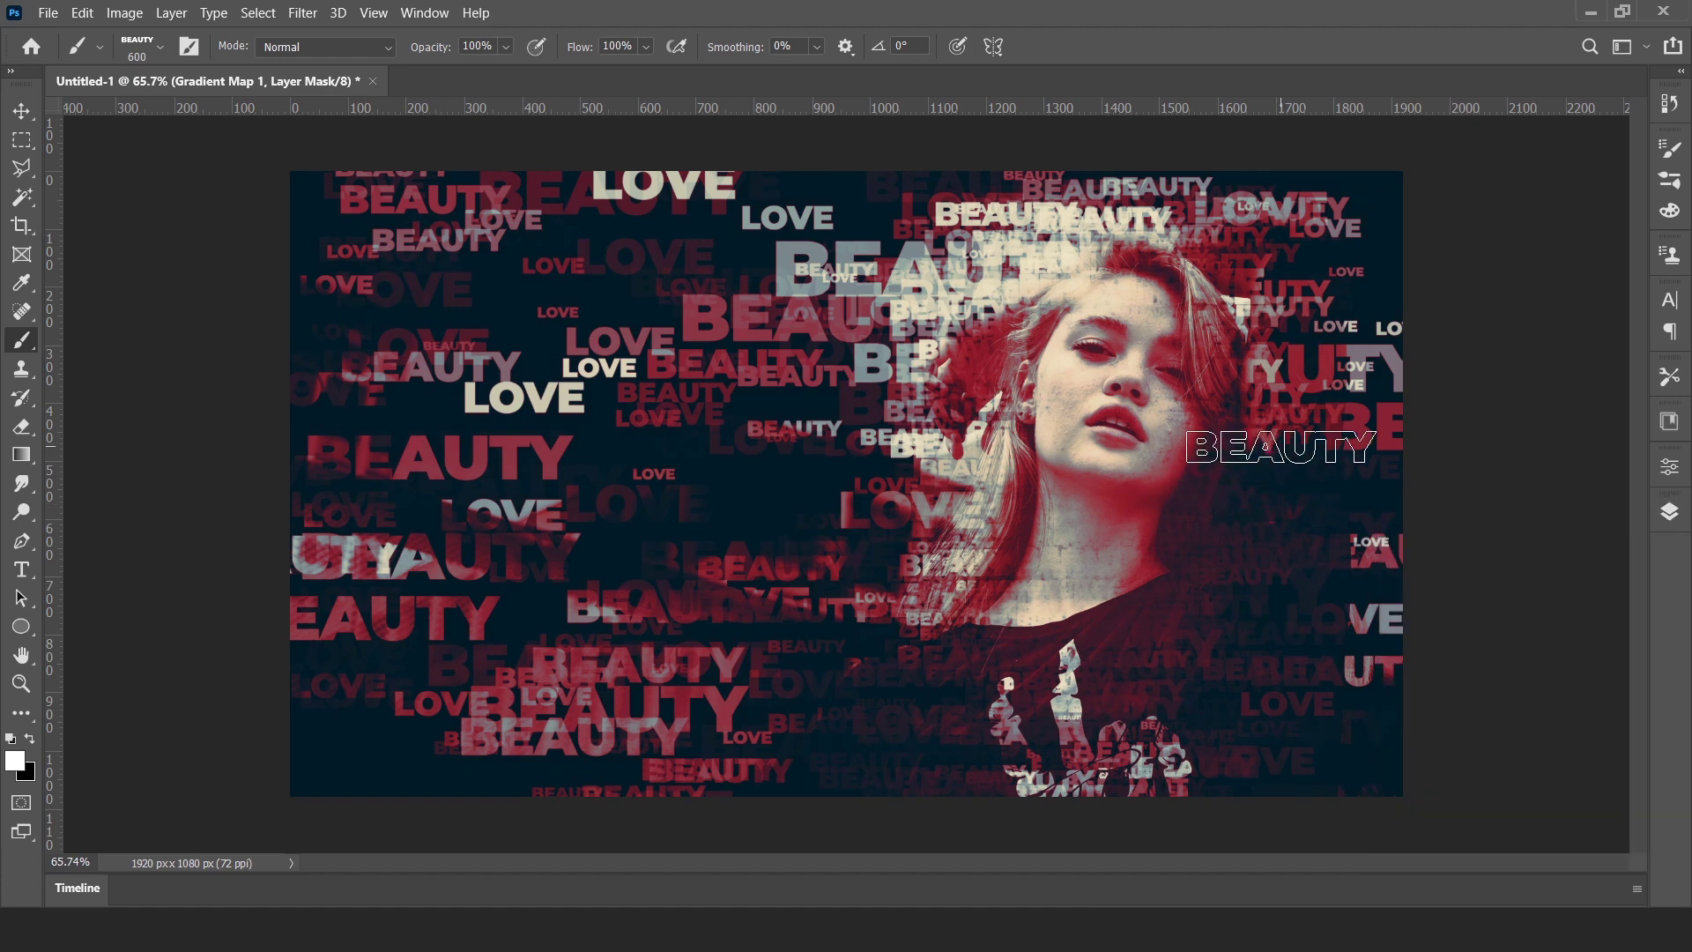
{"action": "key", "text": "v"}
{"action": "scroll", "coordinate": [1281, 467], "scroll_direction": "up", "scroll_amount": 3}
{"action": "scroll", "coordinate": [1288, 474], "scroll_direction": "down", "scroll_amount": 4}
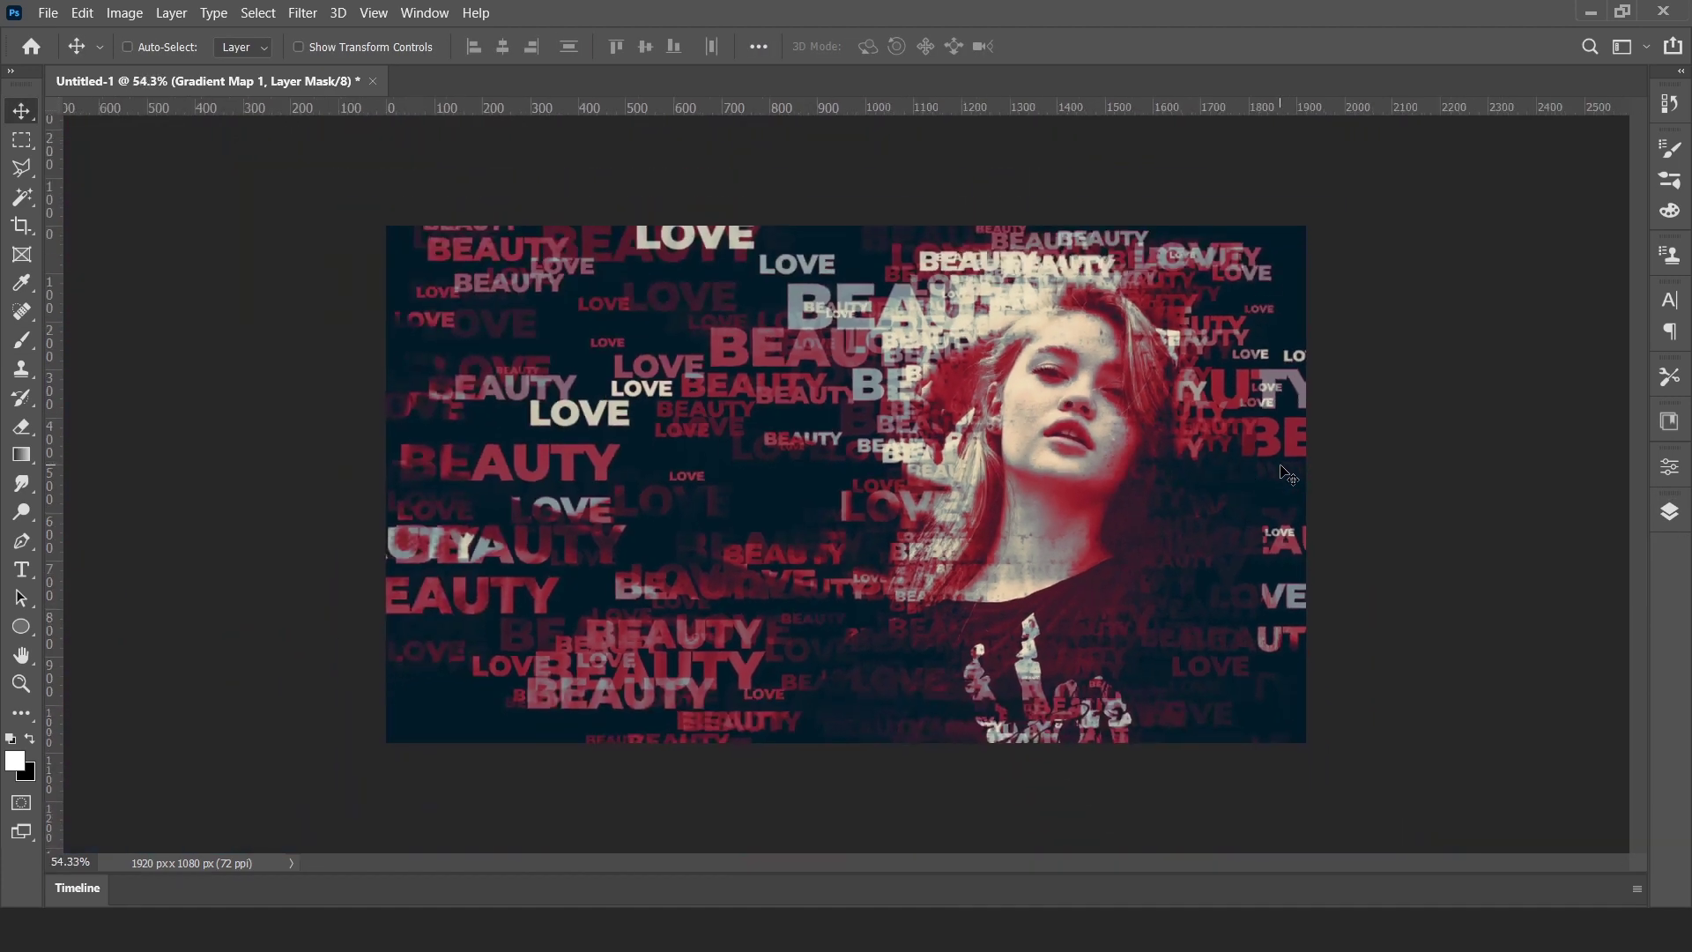
{"action": "scroll", "coordinate": [1288, 474], "scroll_direction": "up", "scroll_amount": 1}
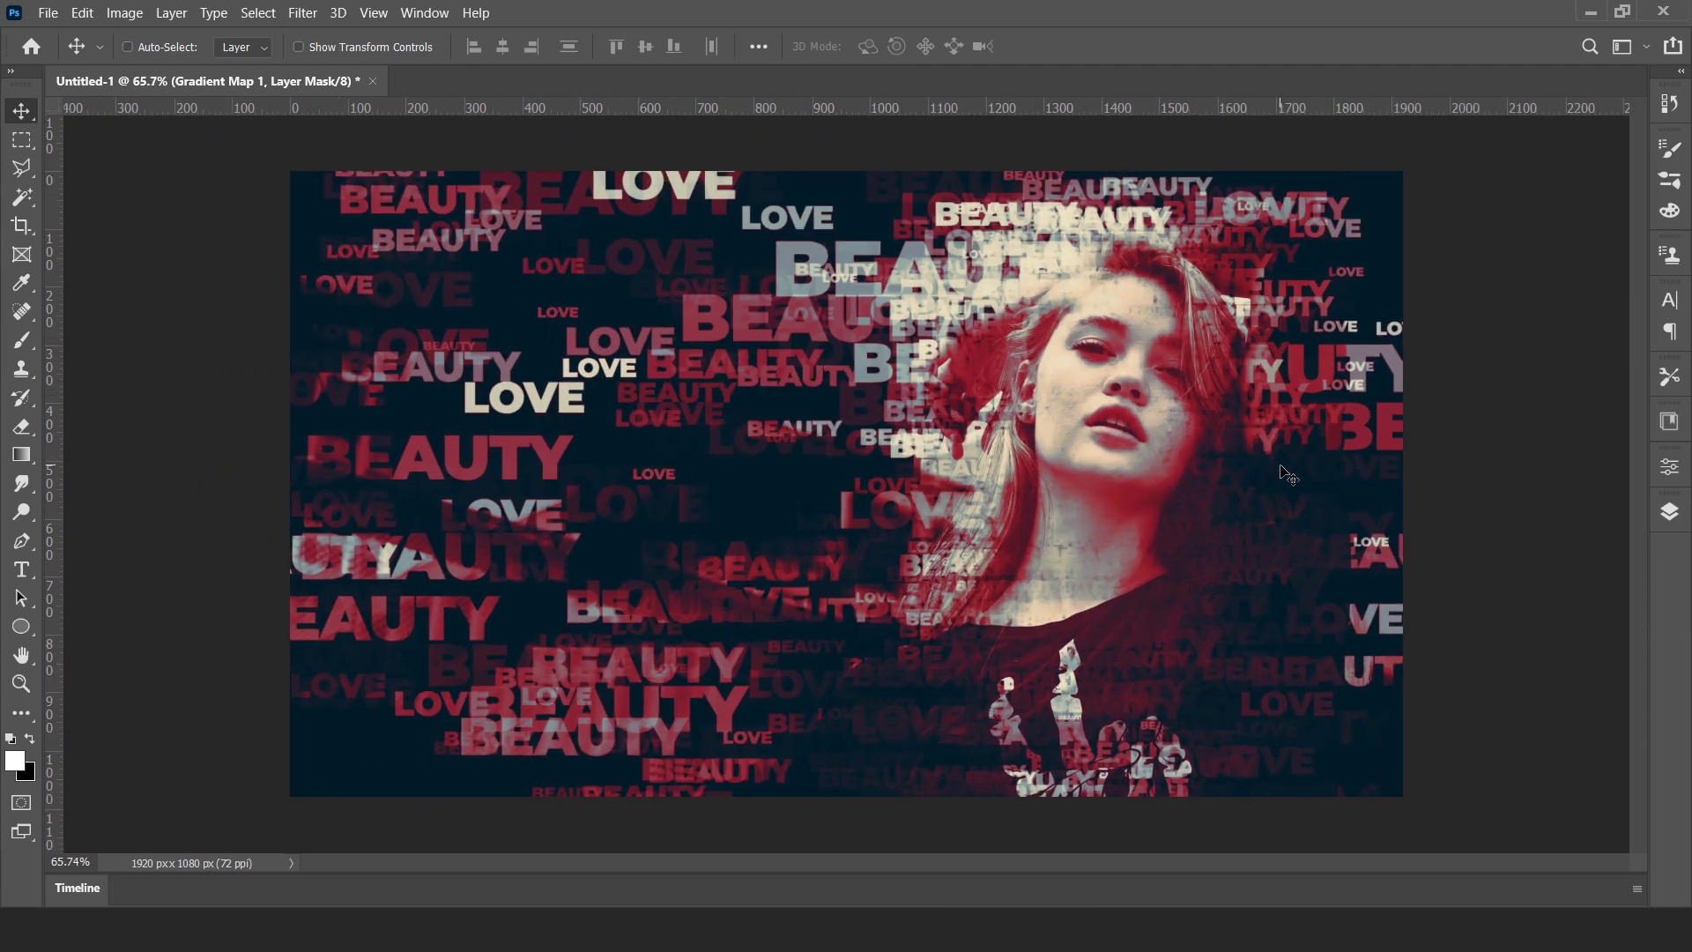